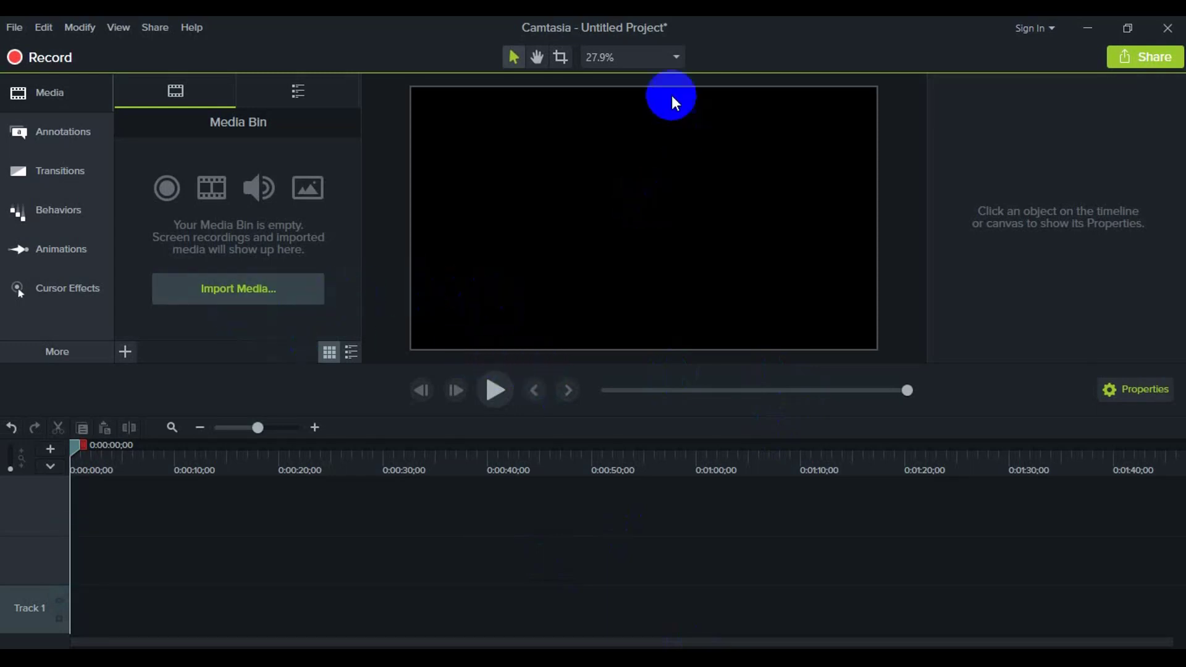
Step: Apply project settings with the canvas dimensions at 1080p HD (1920x1080)
left_click(659, 57)
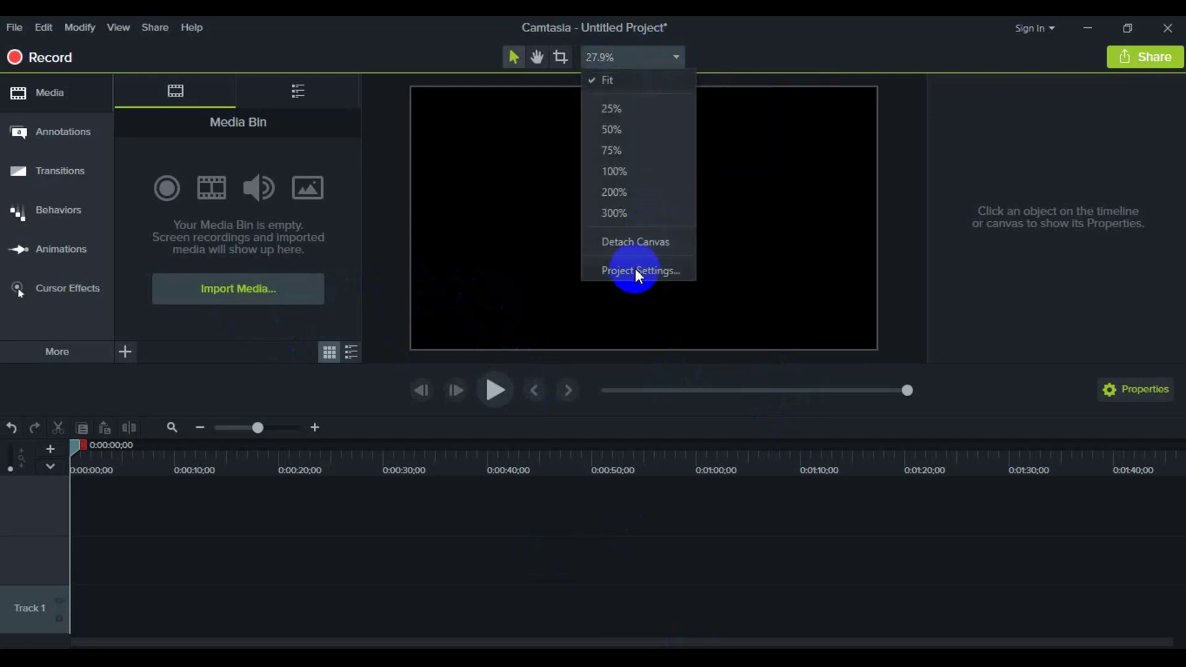
left_click(615, 272)
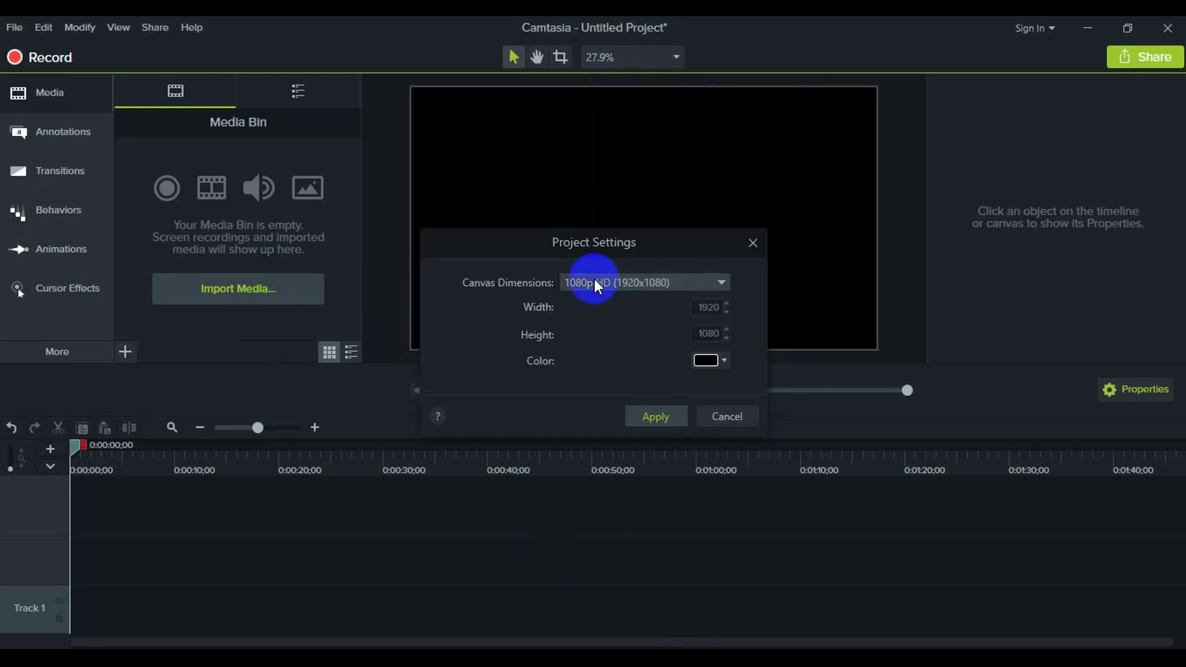
left_click(708, 289)
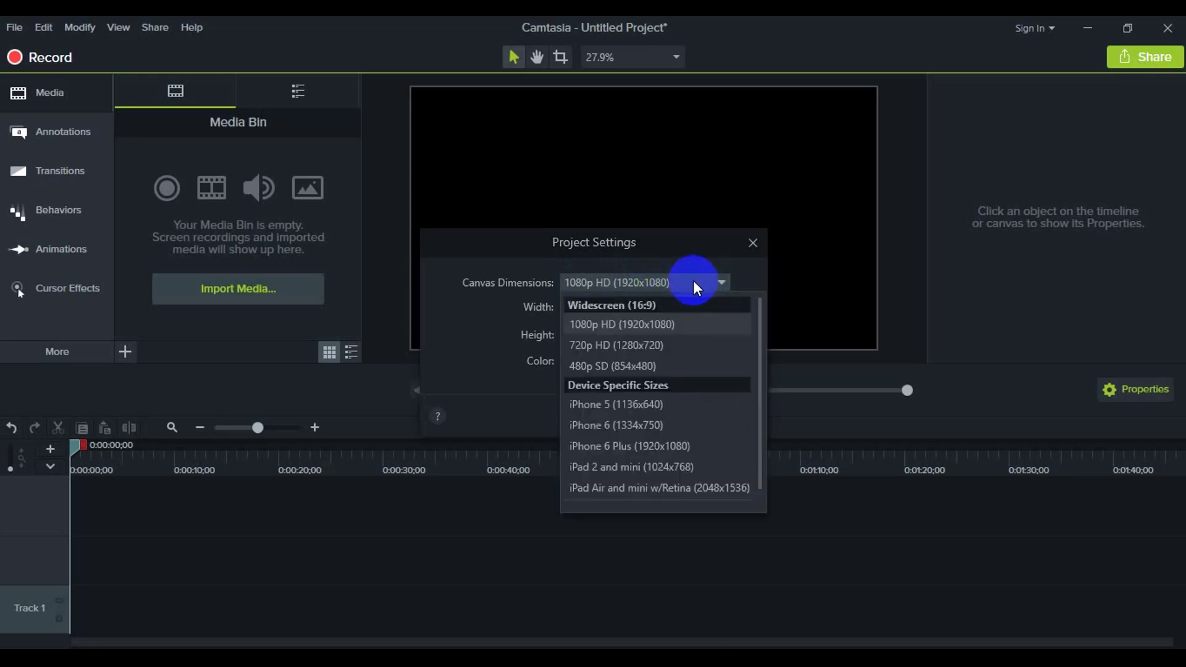
left_click(712, 281)
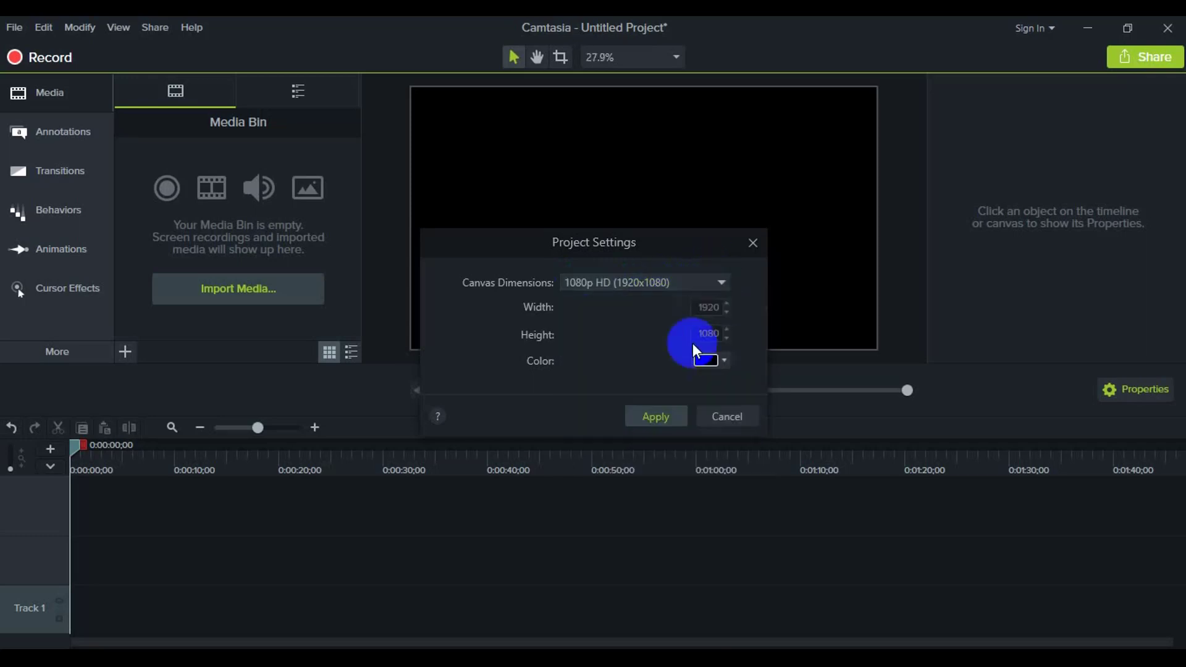
left_click(666, 414)
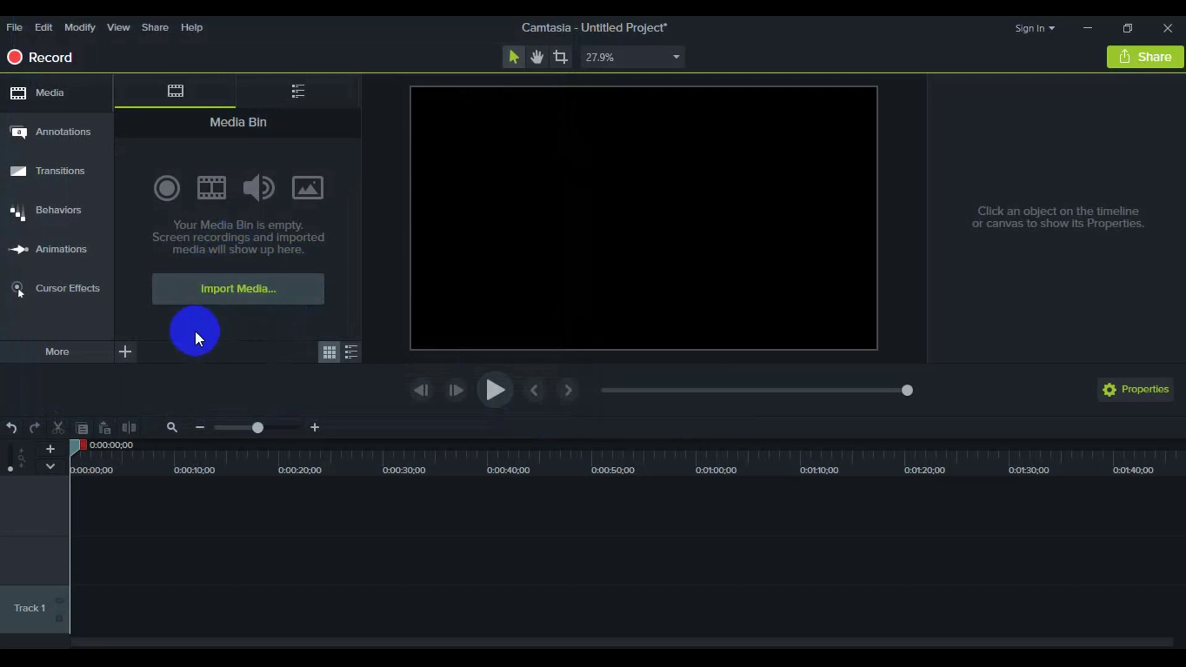
Step: Import the video Video_2021-08-05_231157 from the Desktop folder into the media bin
left_click(212, 297)
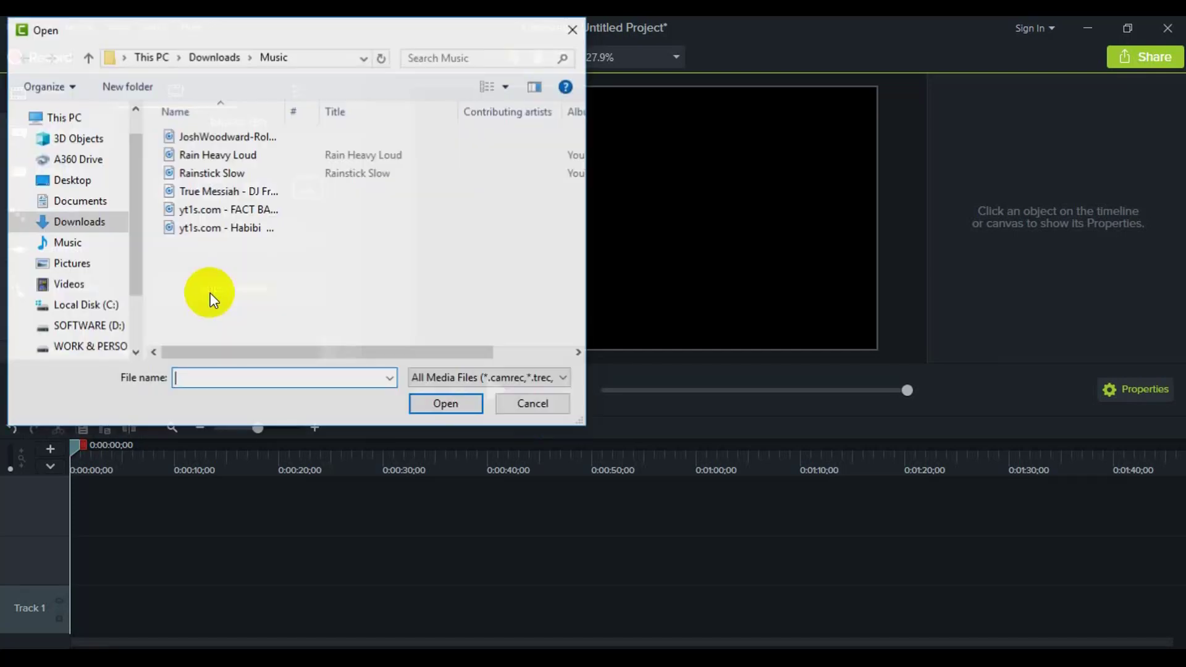
left_click(87, 183)
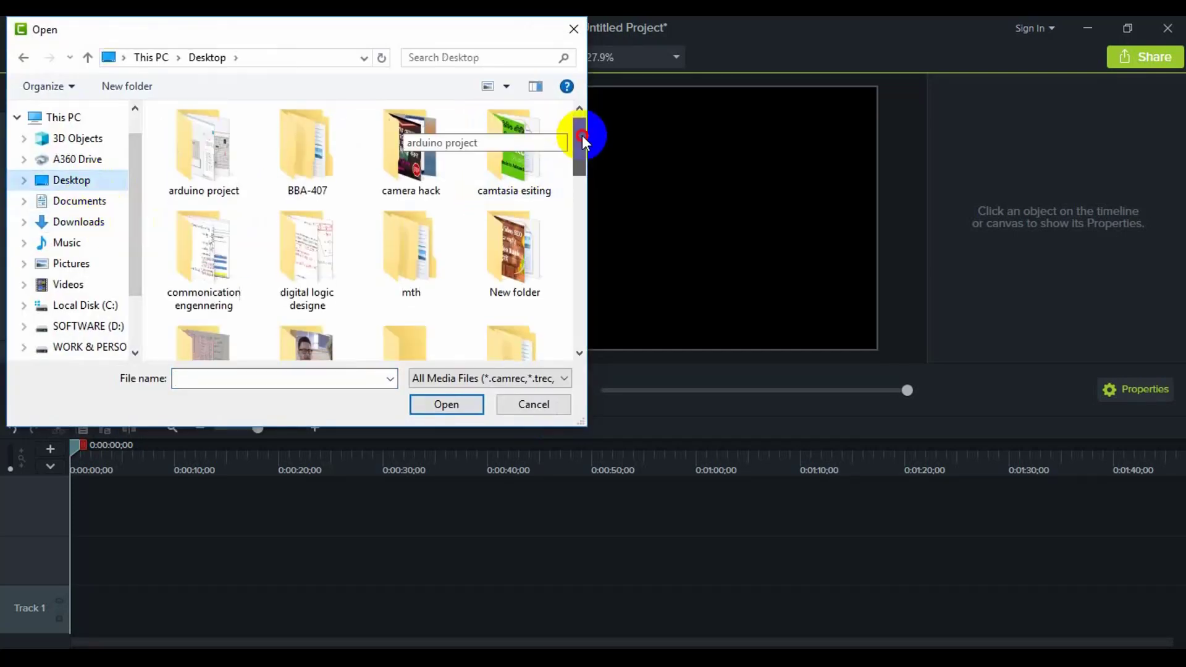
left_click_drag(582, 135, 581, 283)
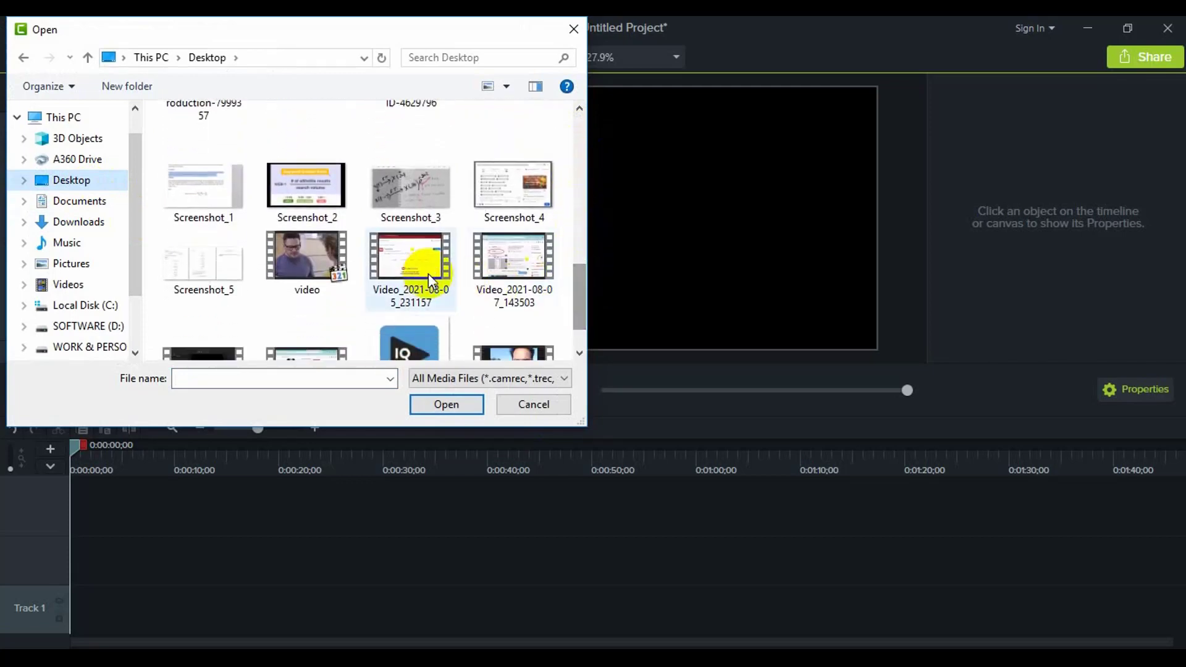
left_click(428, 273)
left_click(446, 404)
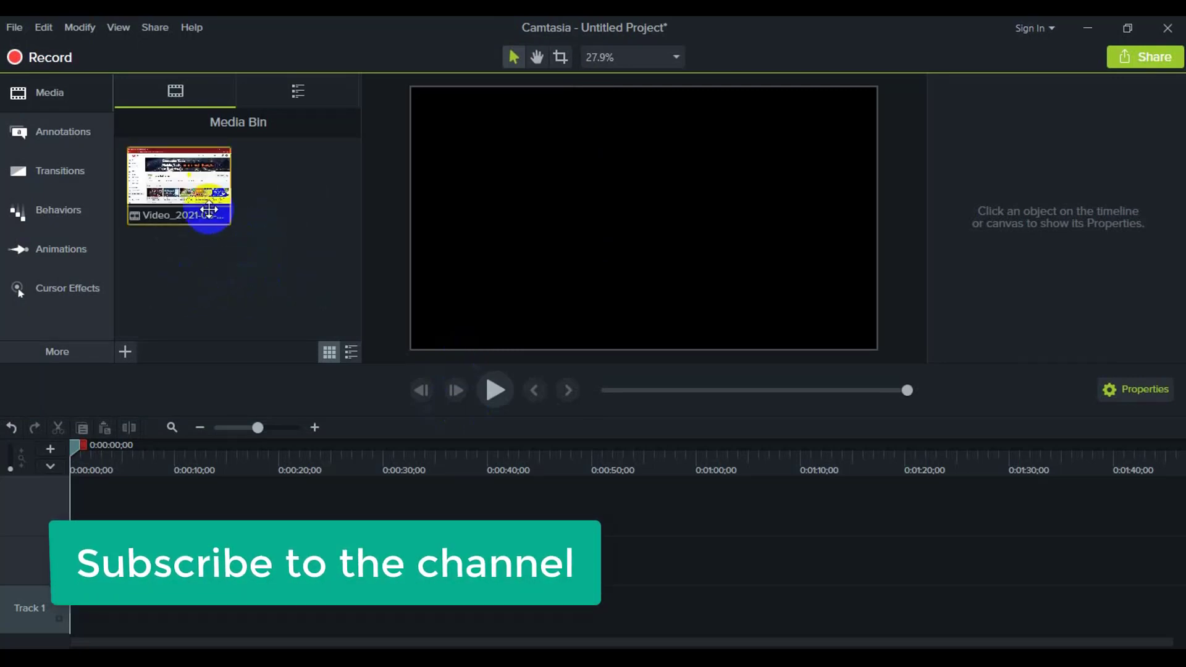
Step: Place the imported video at the start of Track 2 and enlarge it to 140.8% scale so it spans the canvas width
left_click_drag(164, 216, 173, 553)
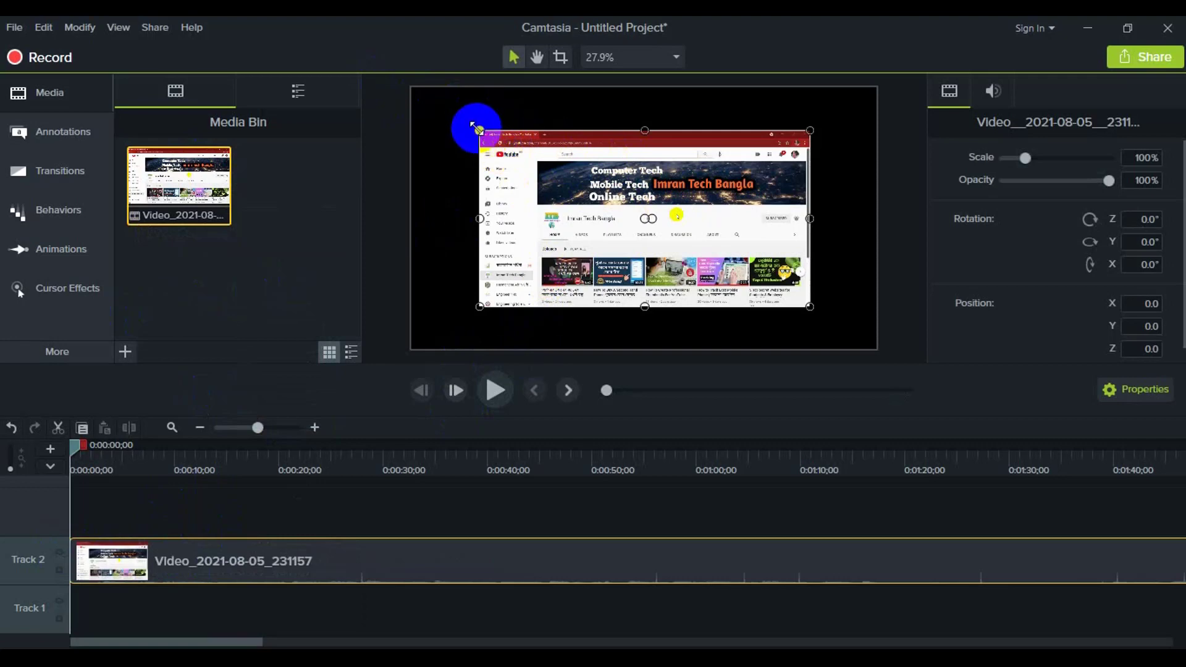
left_click_drag(479, 130, 416, 92)
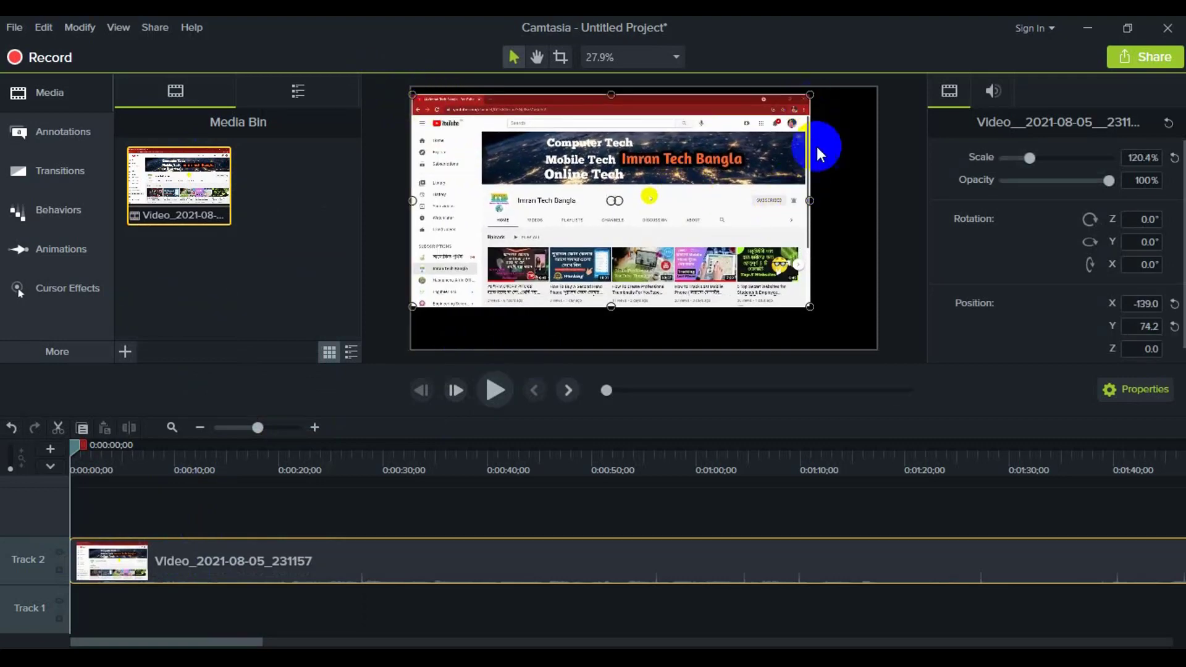
left_click_drag(810, 306, 864, 339)
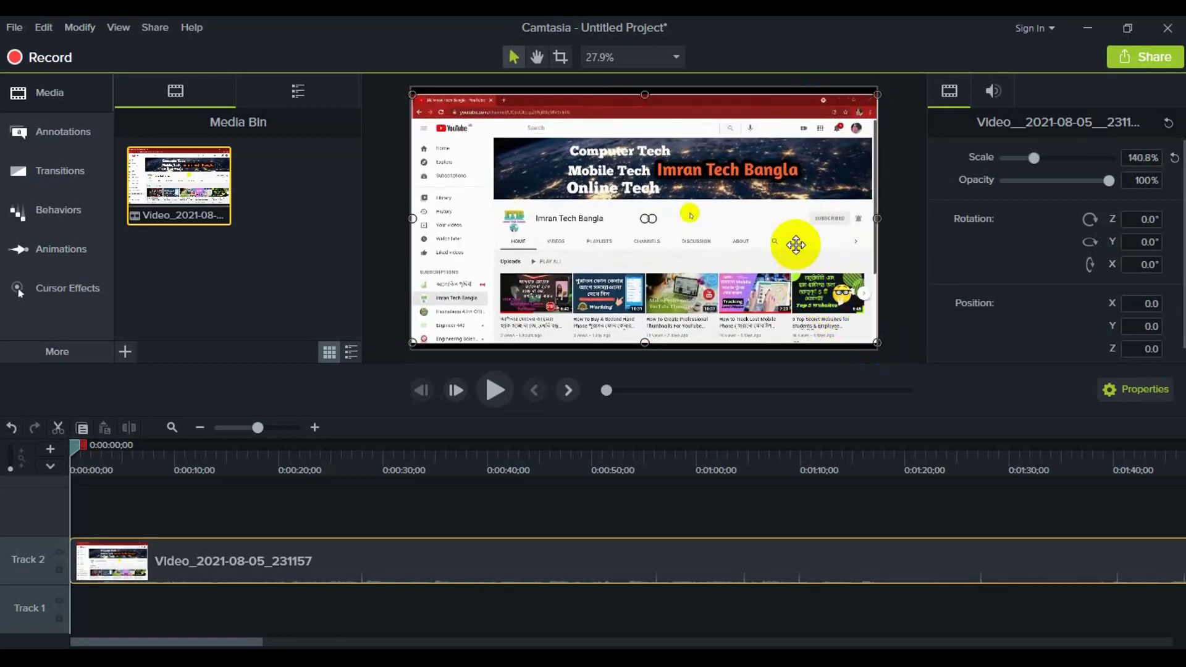
left_click(718, 92)
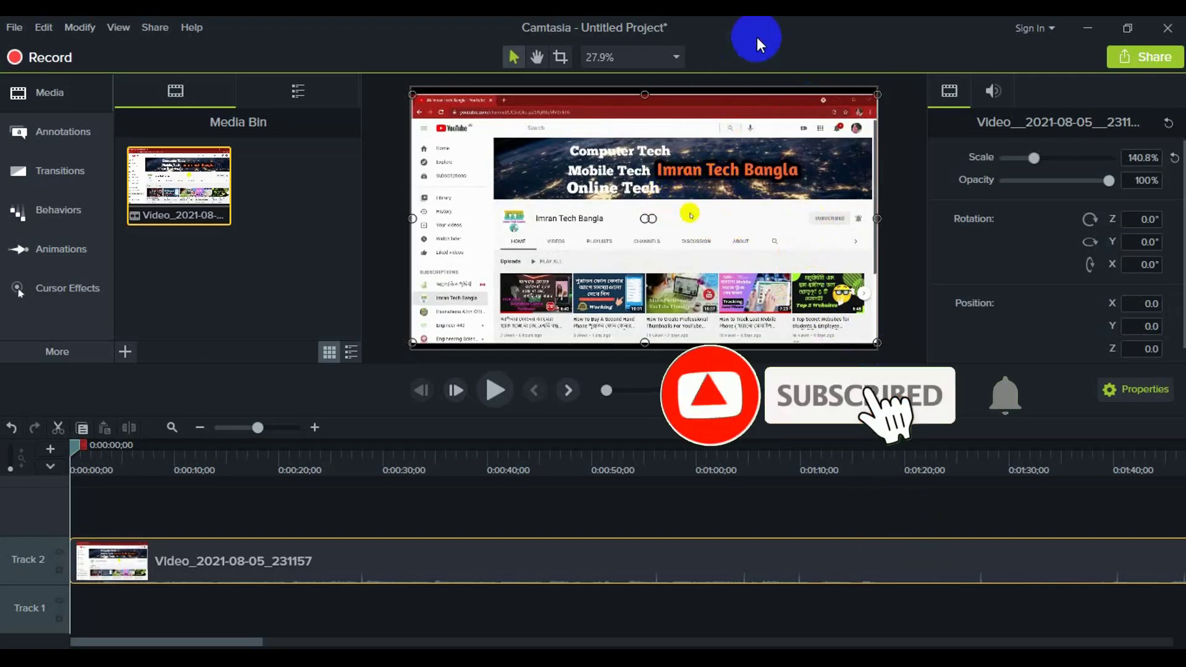
left_click(398, 502)
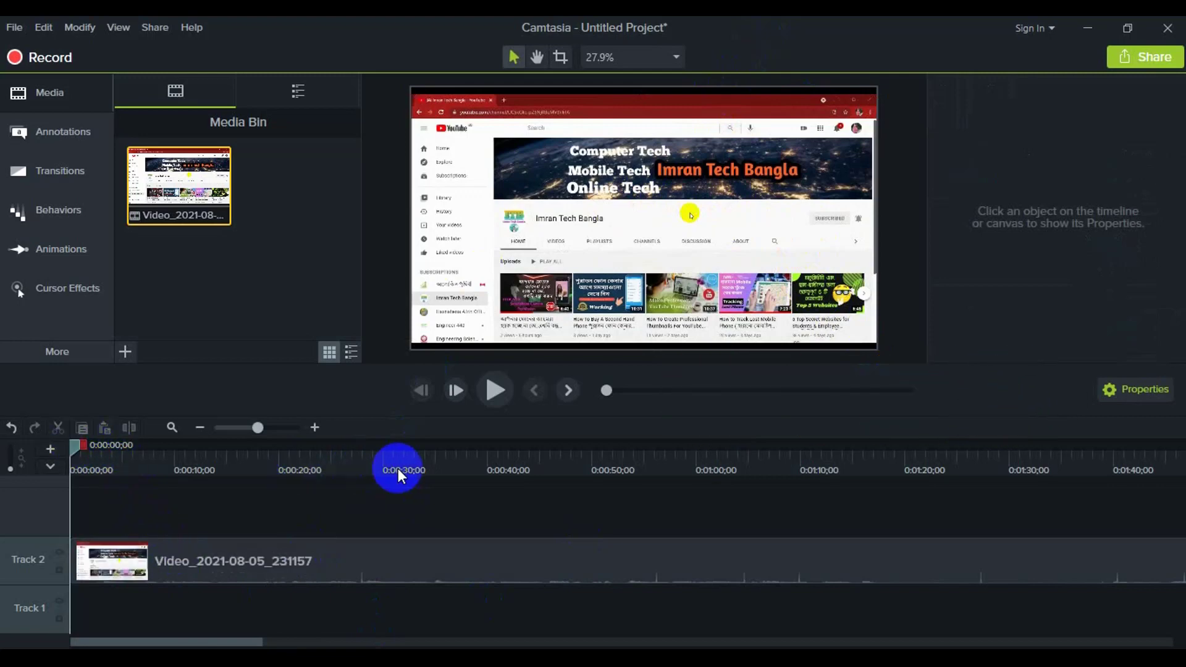
Step: Split the Track 2 video at 0:01:13;08 and delete the part after the cut
left_click(629, 454)
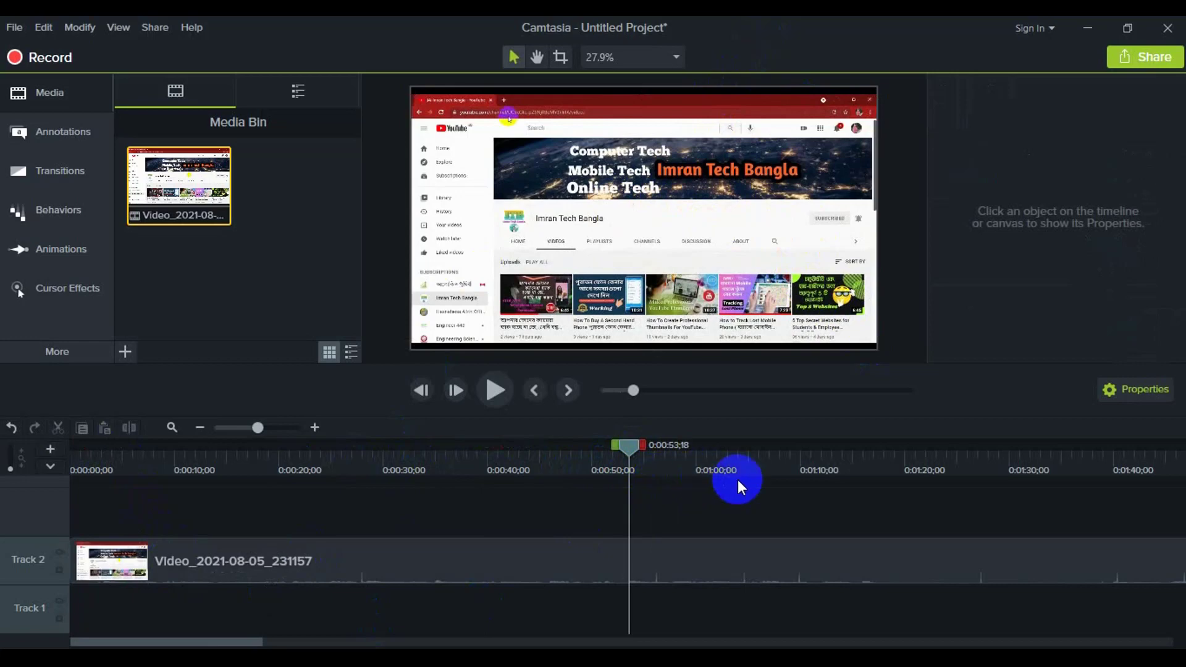
left_click(861, 476)
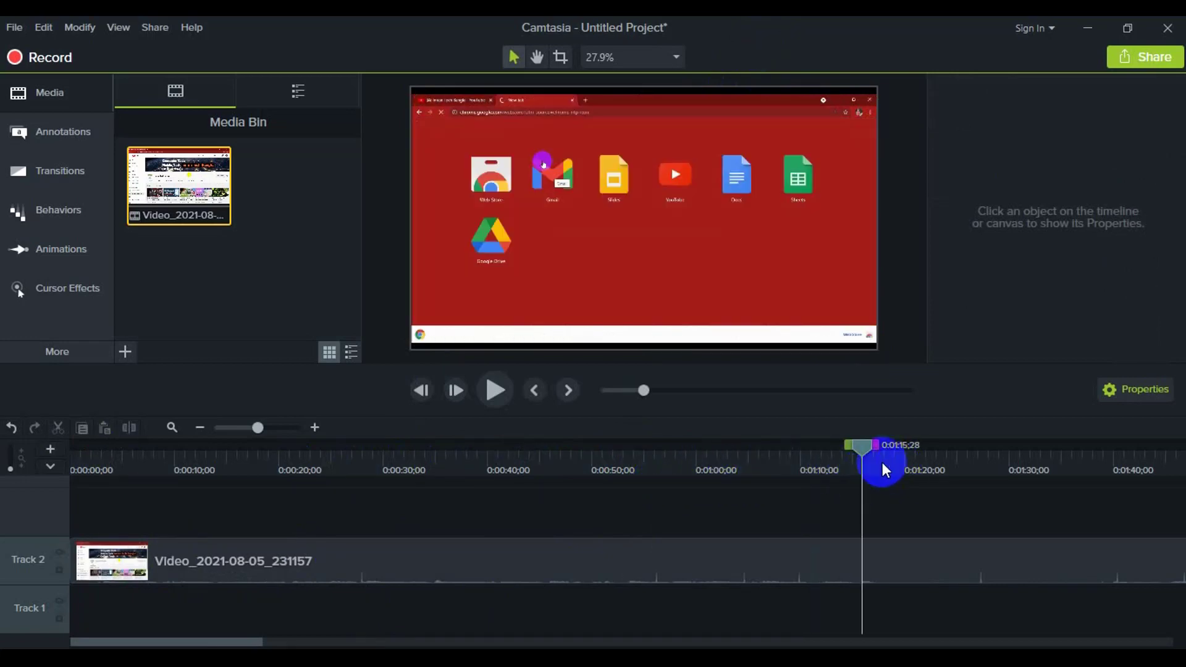
left_click_drag(859, 447, 836, 452)
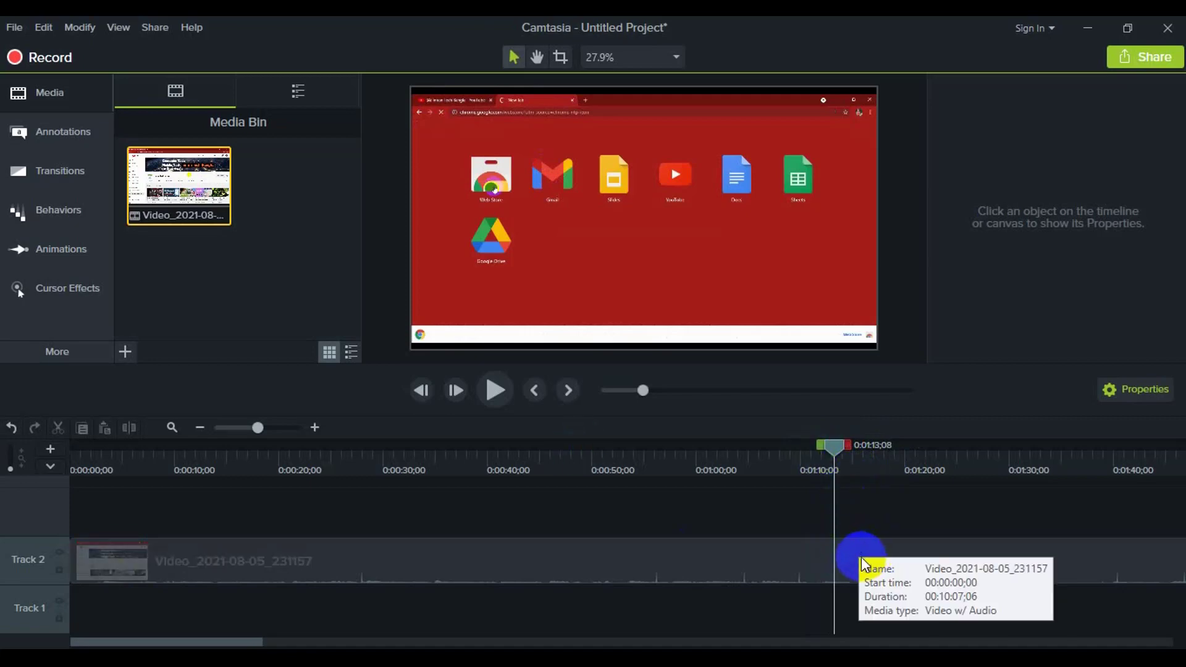
left_click(836, 557)
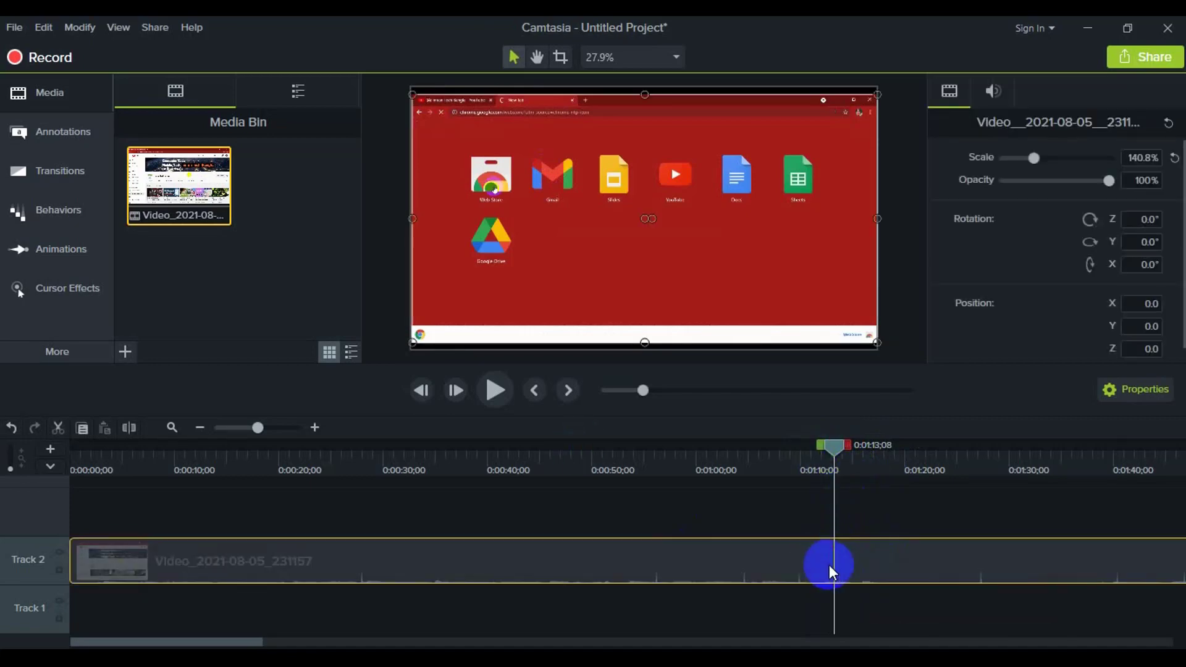
left_click(128, 428)
left_click(929, 567)
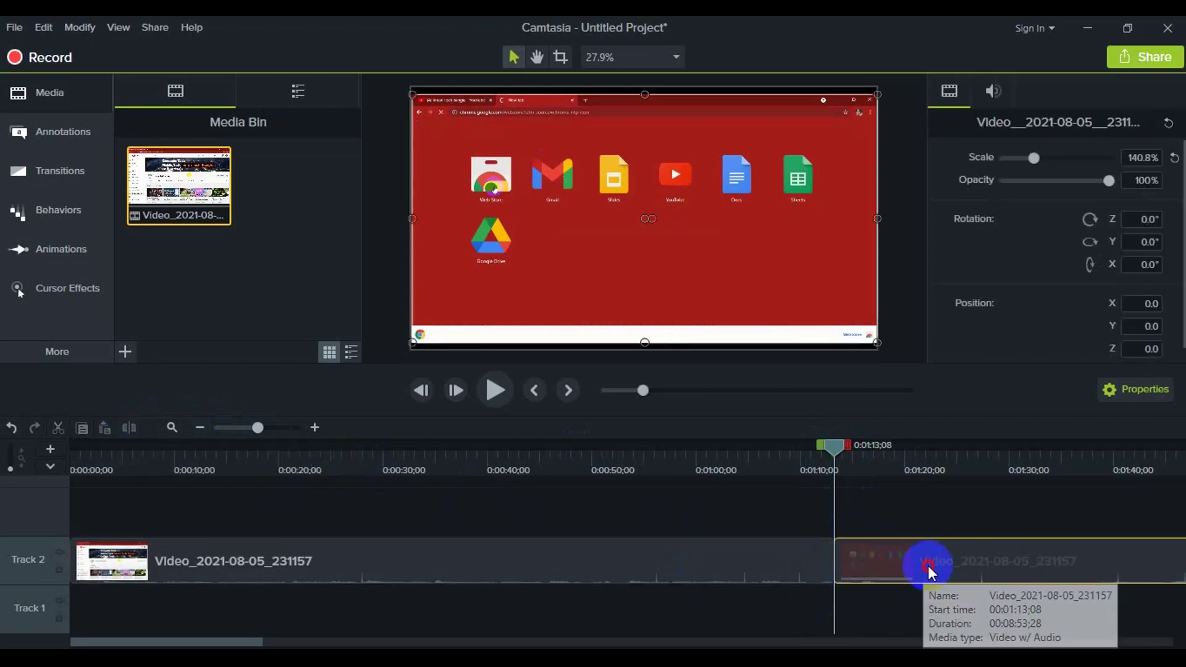
key("Delete")
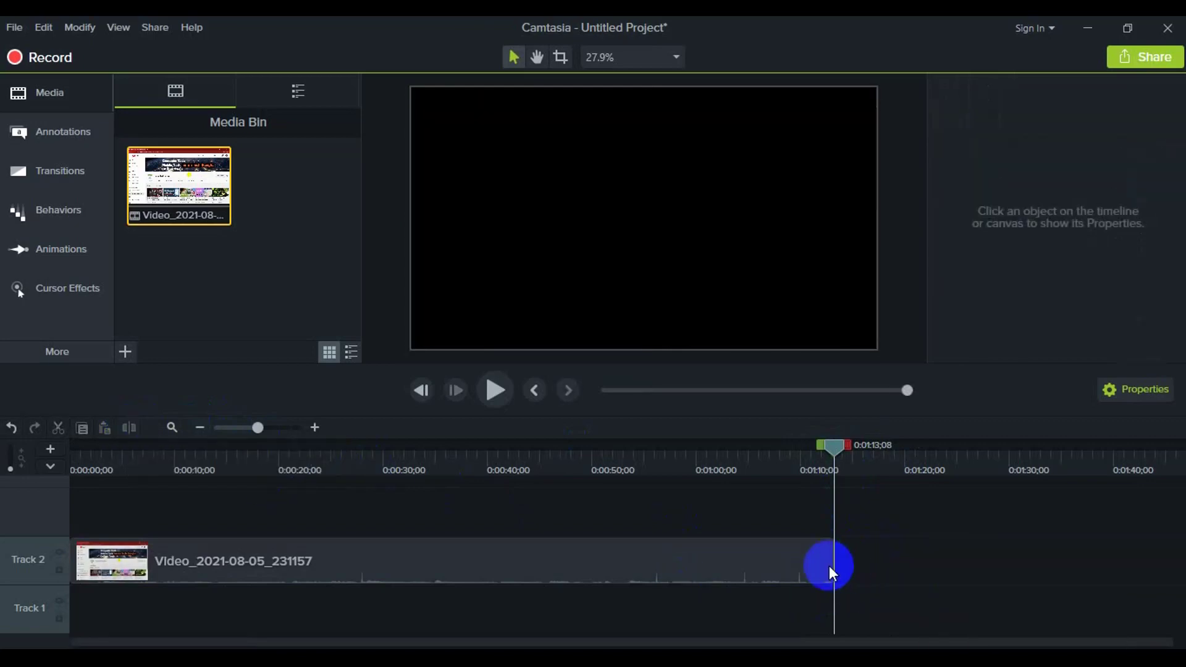
Step: Add the basic white text rectangle callout on Track 3 above the video, starting at 0:00:09;27
left_click(810, 566)
left_click(300, 475)
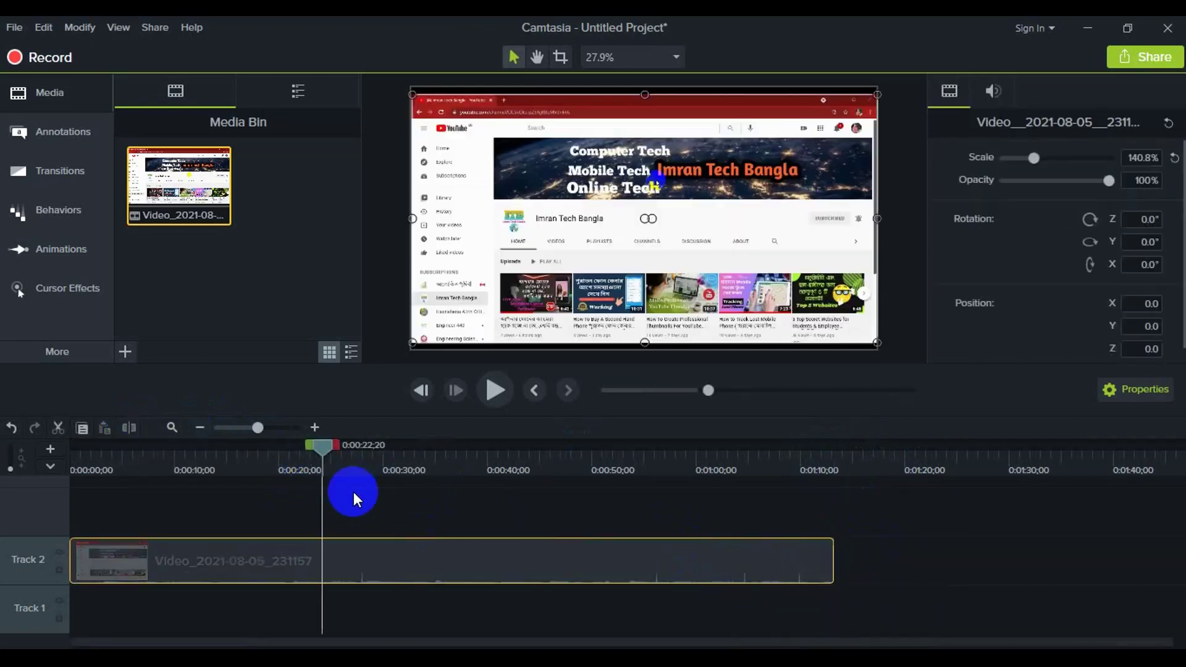
left_click_drag(311, 454, 176, 461)
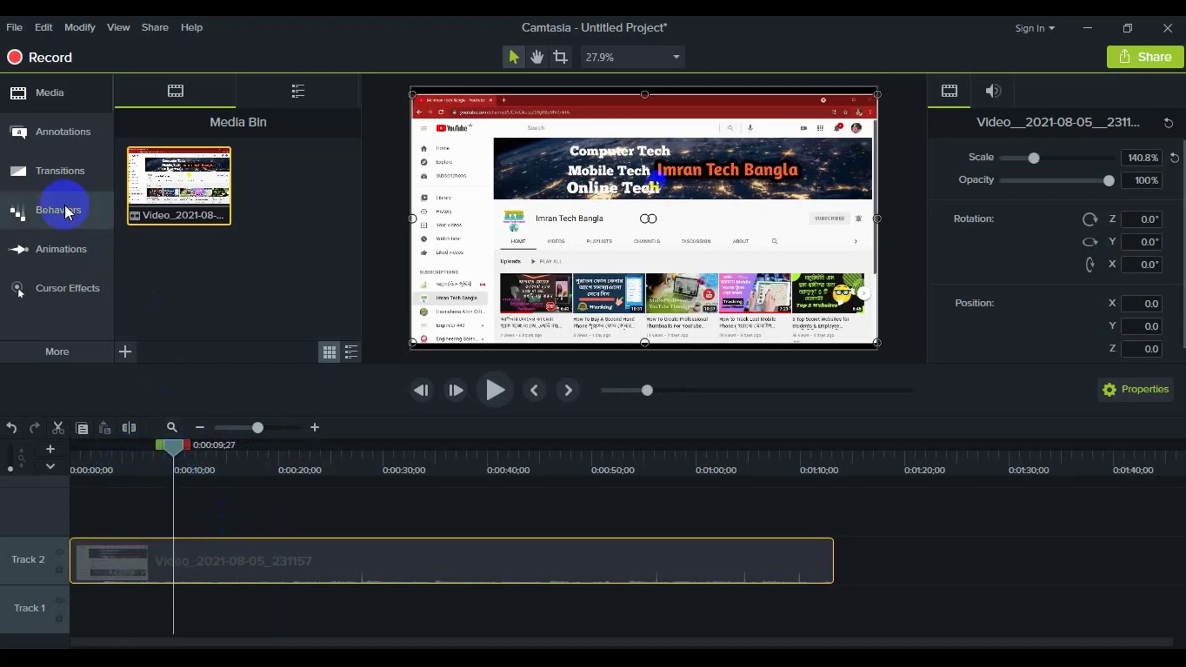
left_click(73, 139)
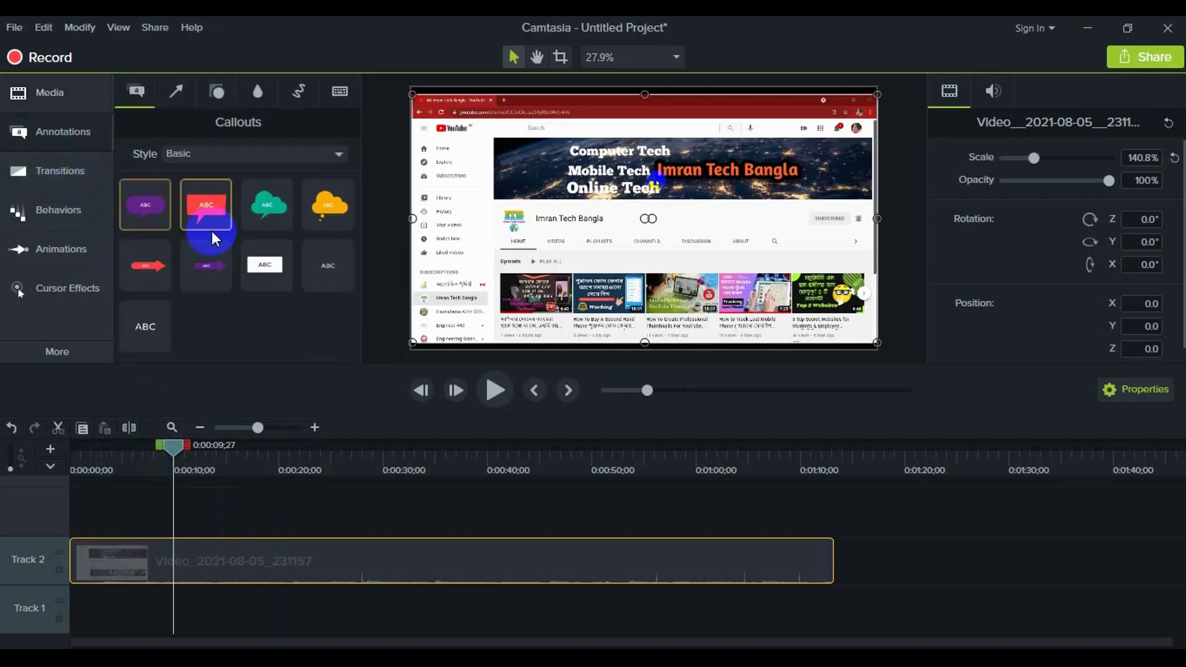
left_click(151, 326)
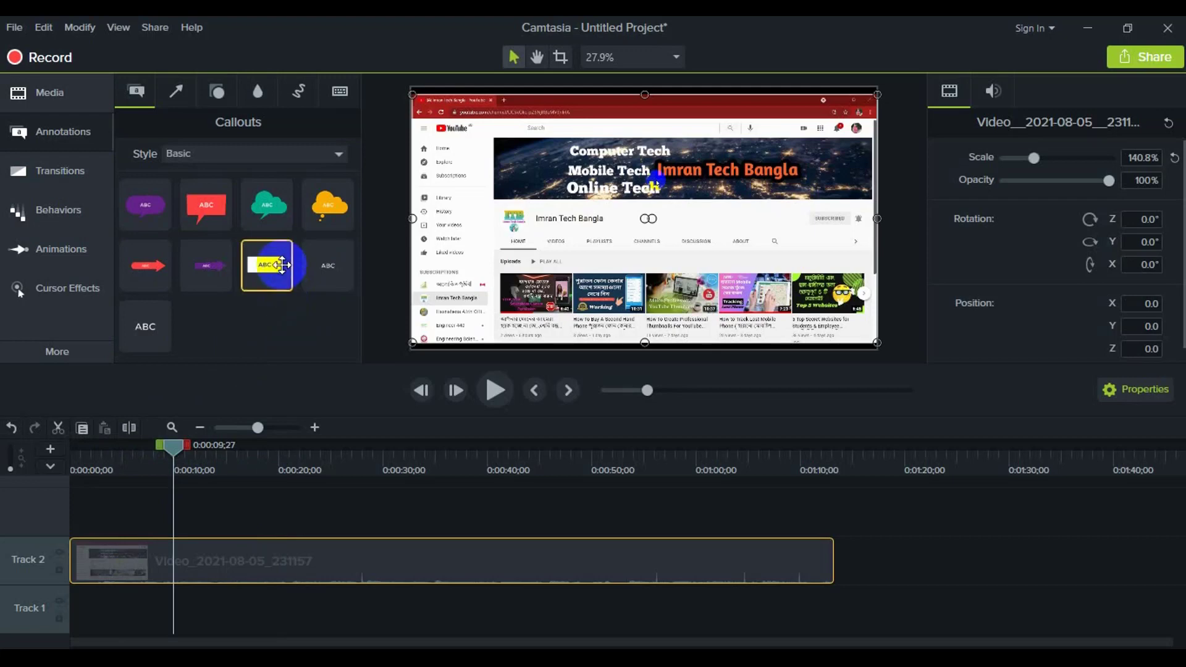
mouse_move(275, 268)
left_mouse_down()
mouse_move(284, 424)
mouse_move(212, 503)
mouse_move(173, 504)
left_mouse_up()
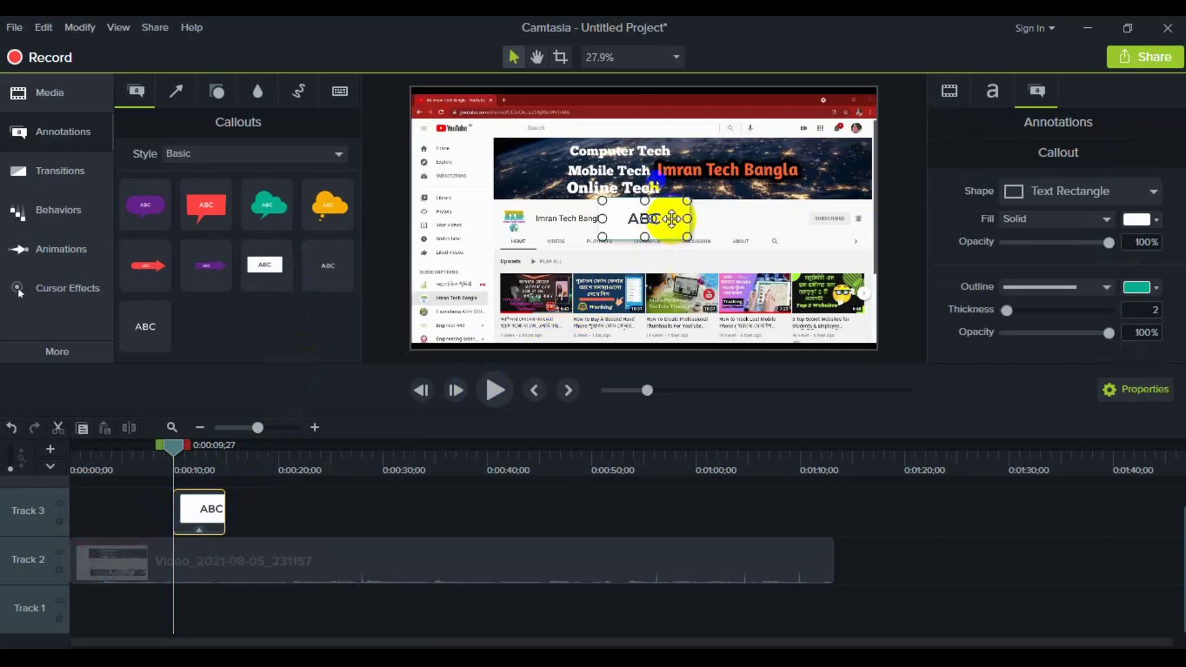
left_click_drag(669, 220, 674, 241)
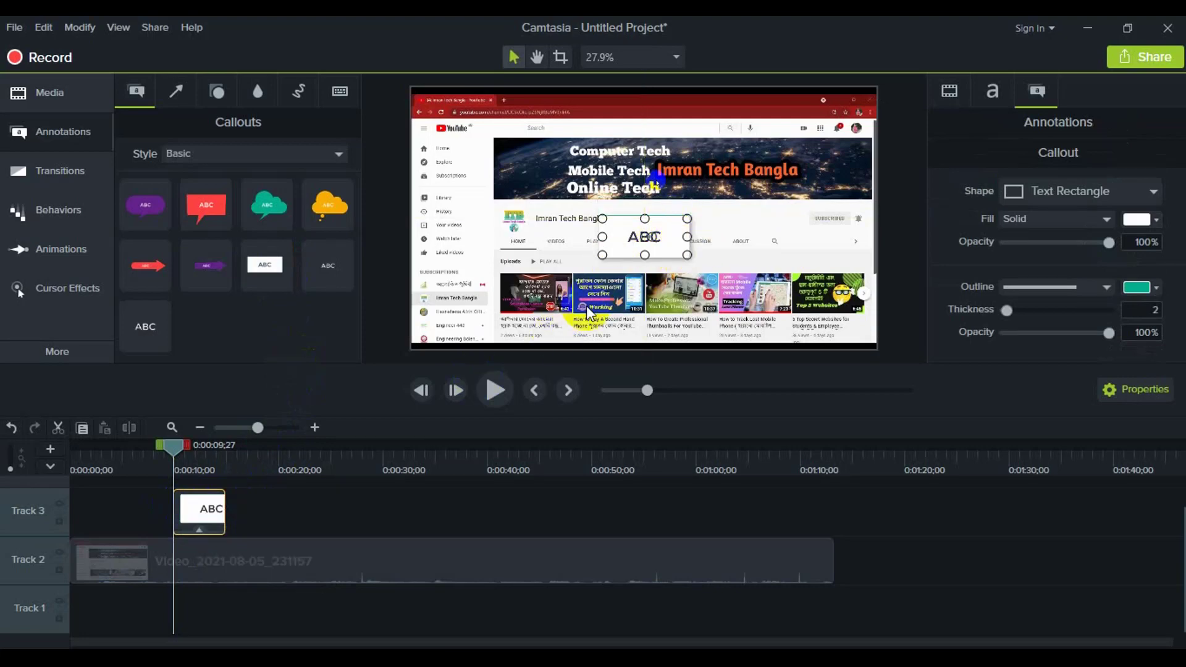
Step: Change the callout text to "Imran Tech Bangla", widen the box to fit one line and place it in the video's lower-left area
left_click(674, 240)
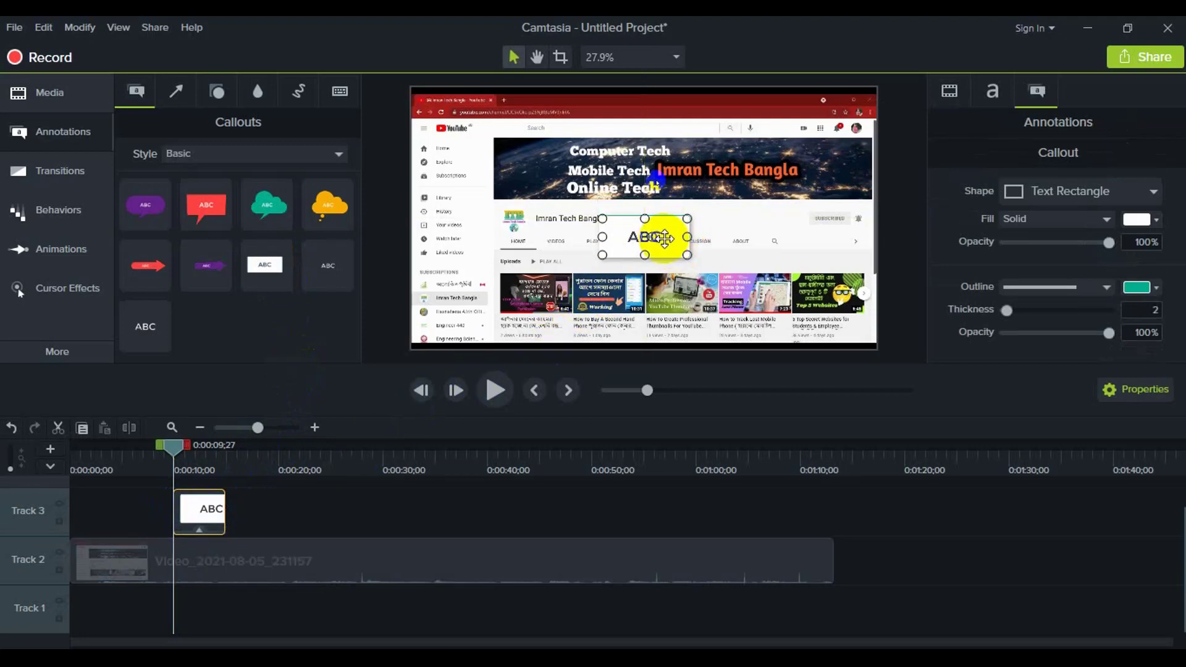
double_click(669, 237)
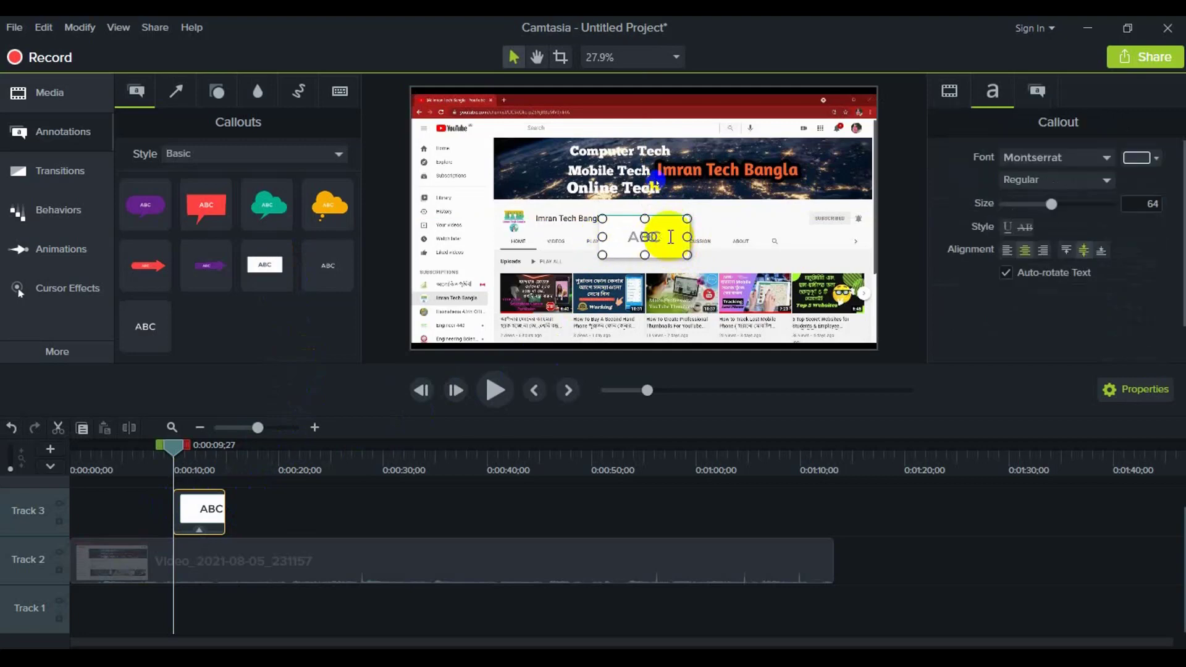
type("Im")
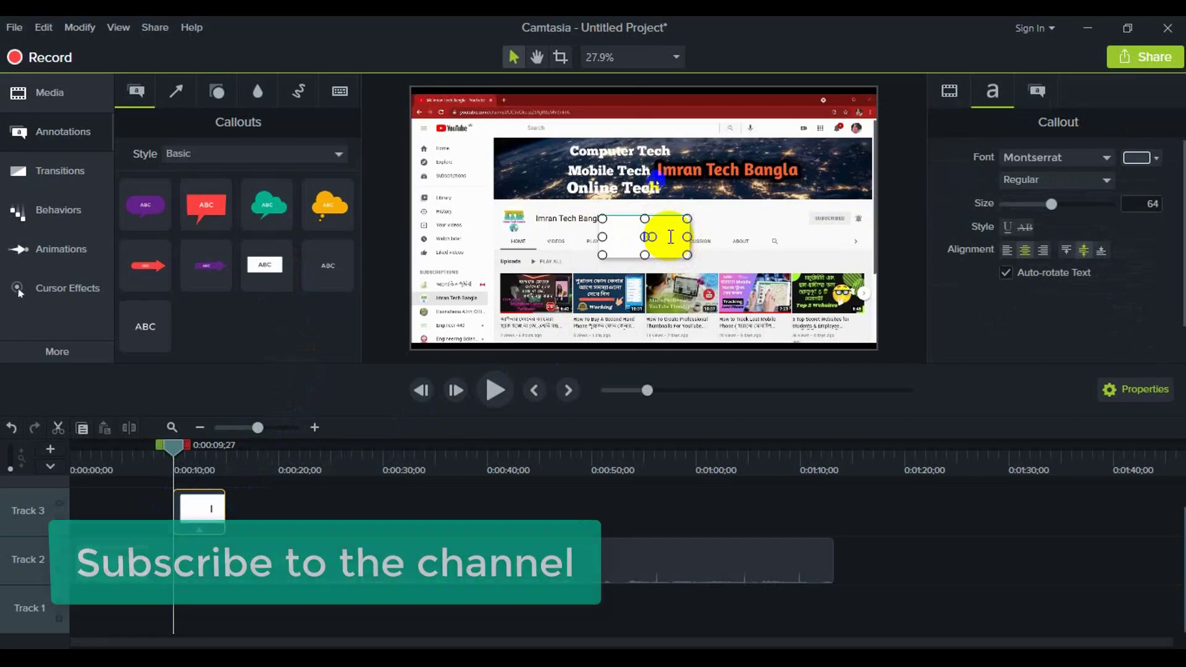
type("ran")
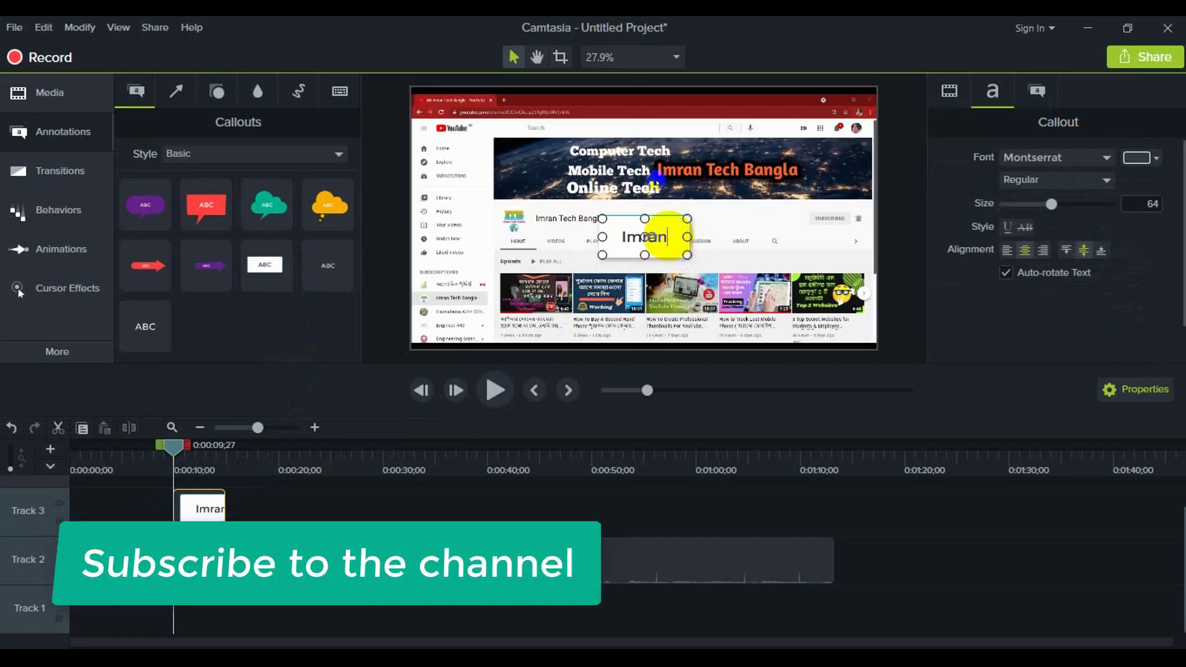
type(" Tech")
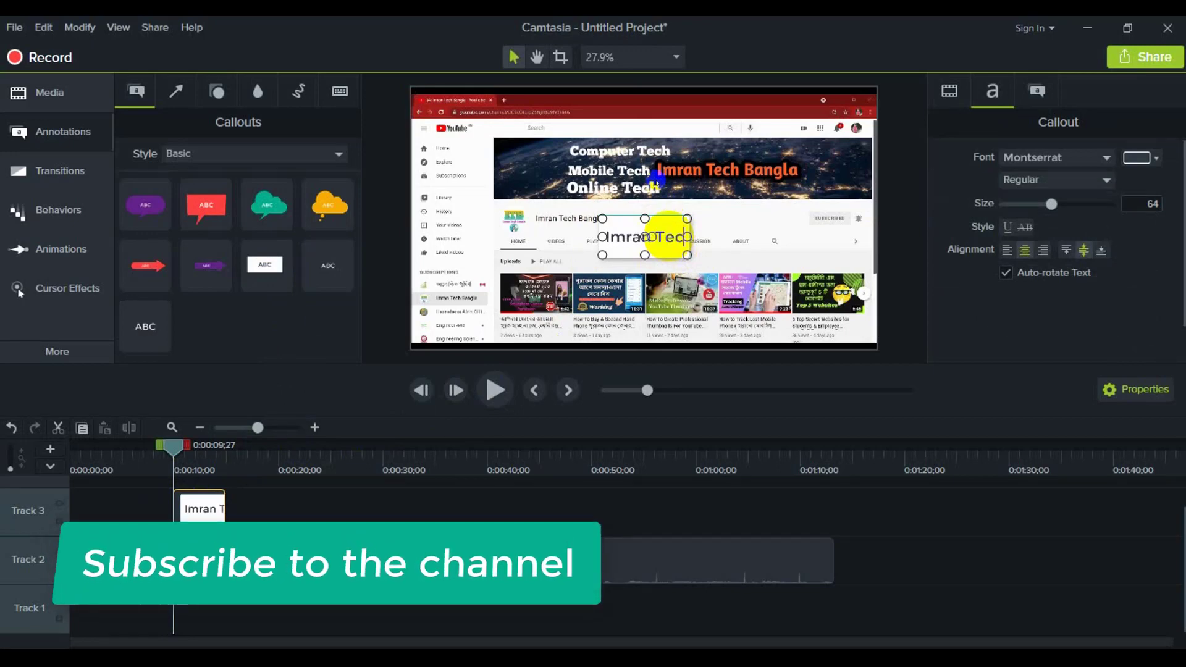
type(" B")
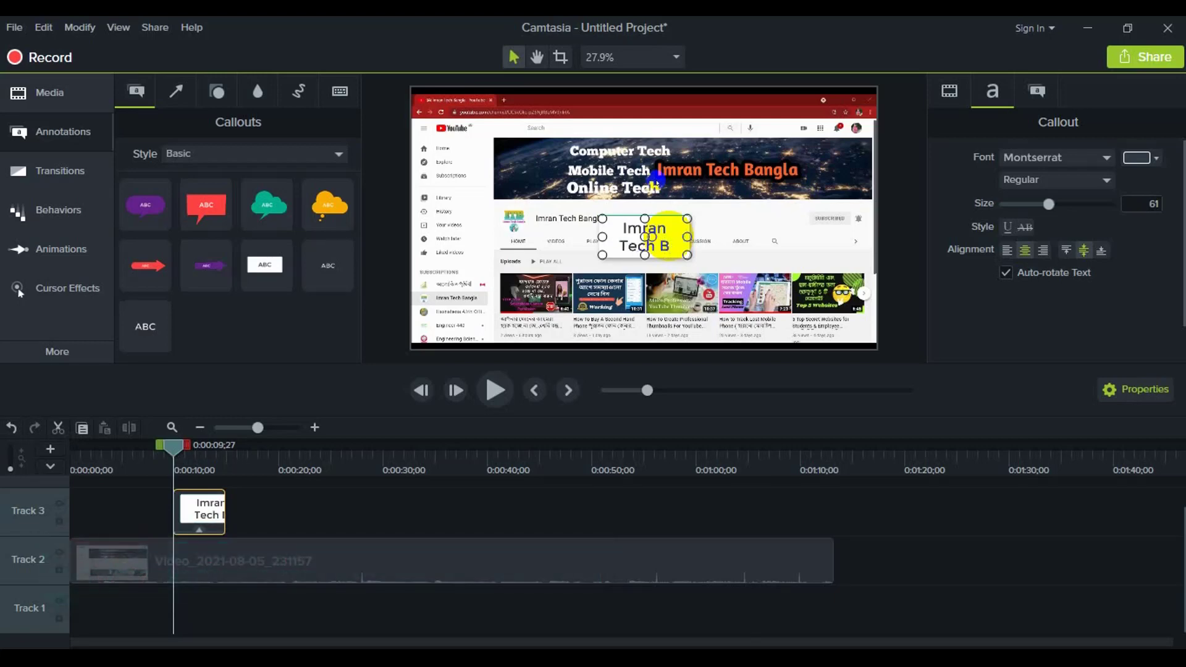
type("angla")
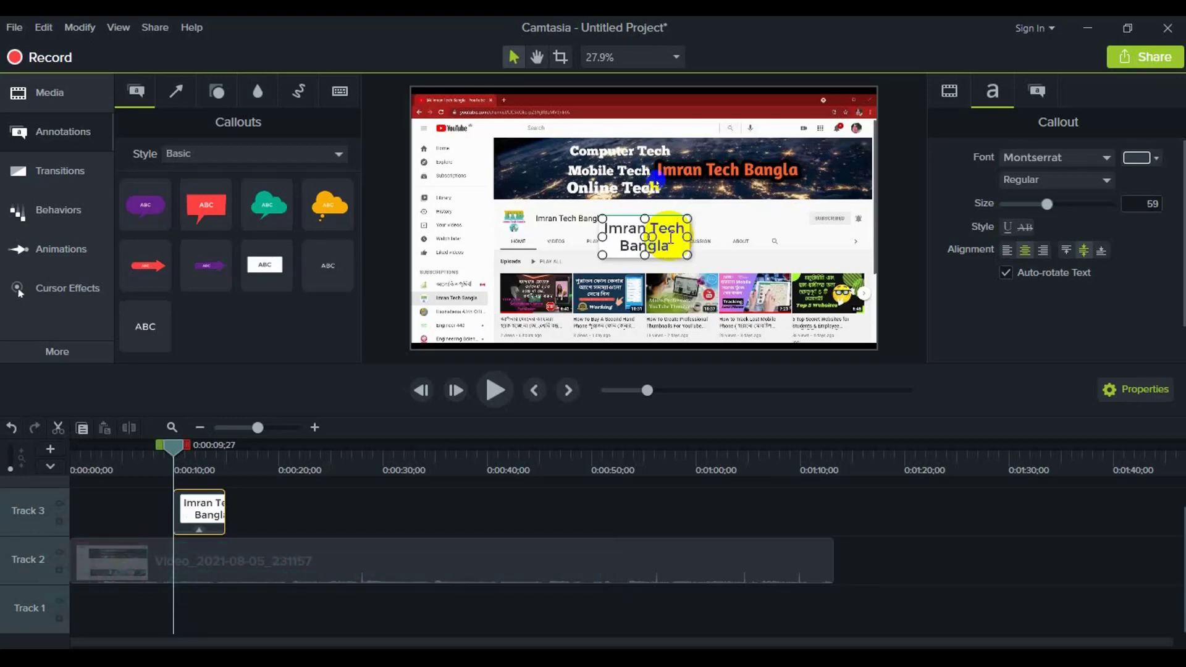
left_click_drag(689, 237, 551, 305)
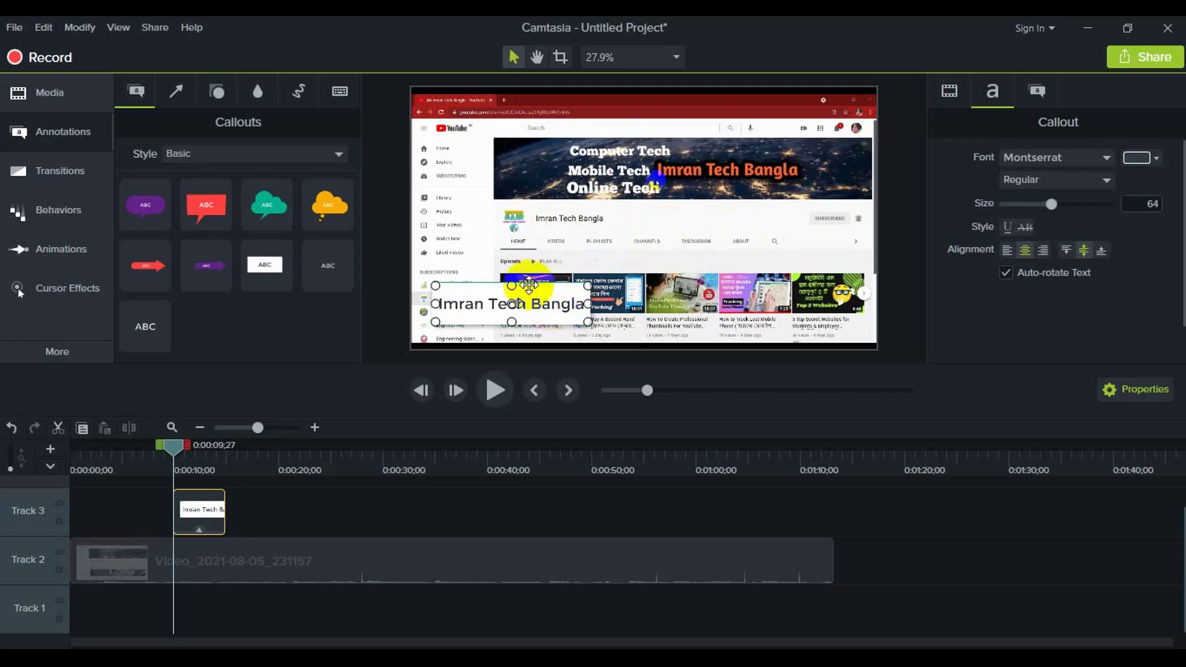
left_click(481, 401)
left_click(212, 509)
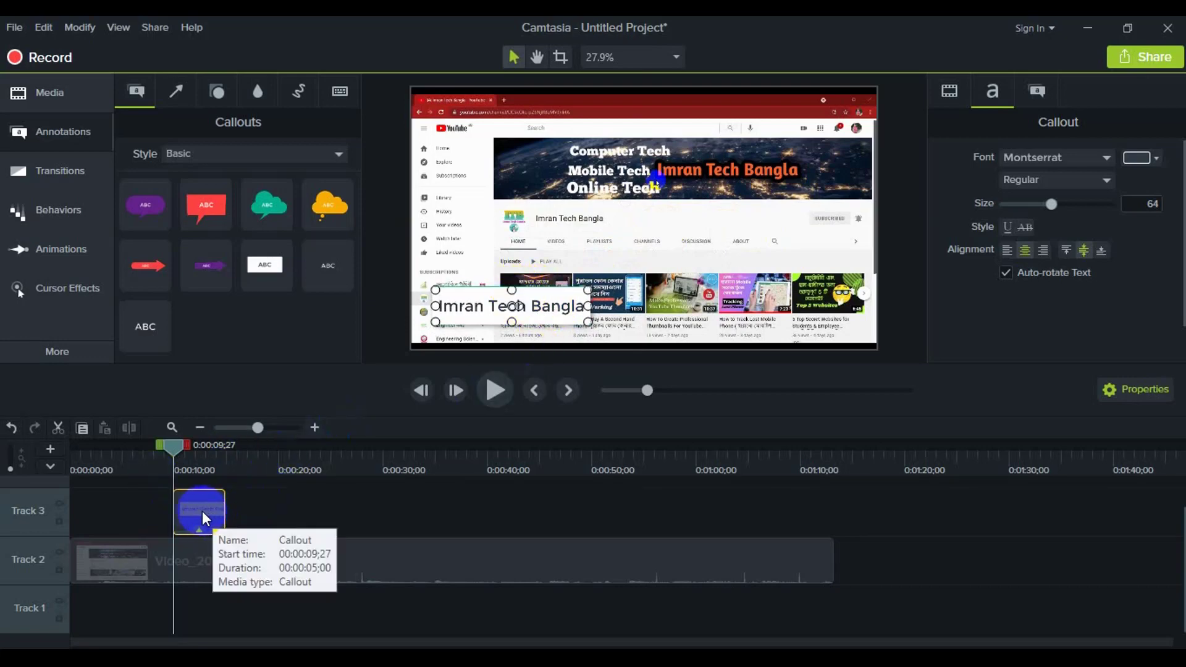
Step: Give the "Imran Tech Bangla" callout a solid teal green fill and change its text colour to white
left_click(1039, 92)
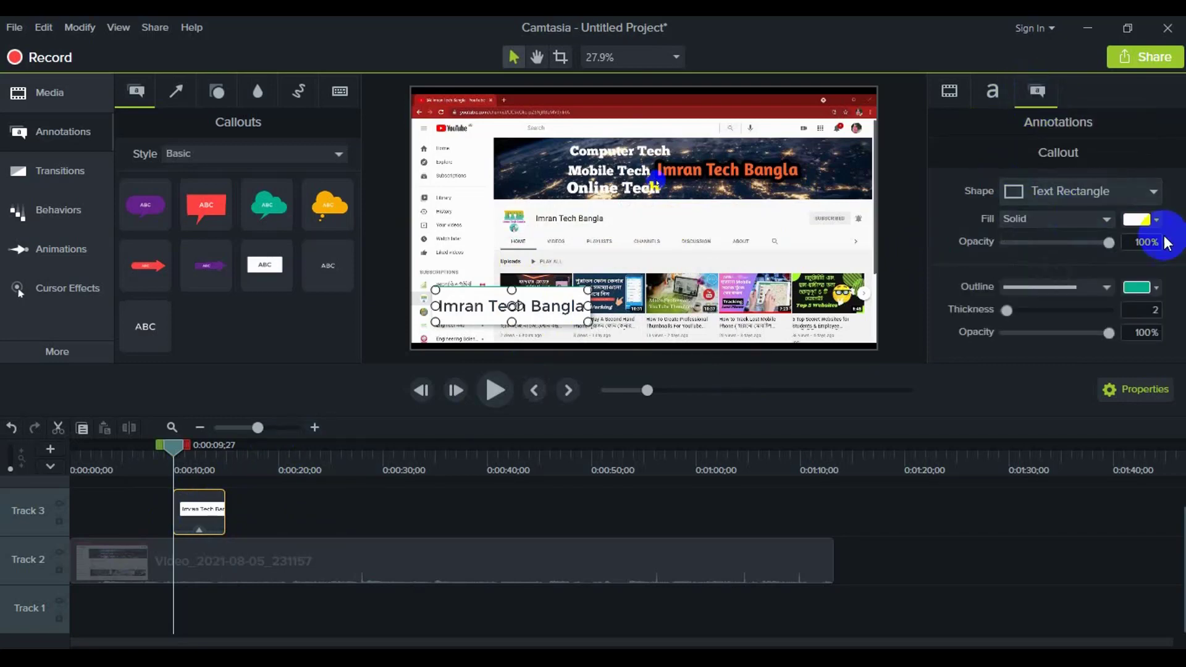
left_click(1137, 219)
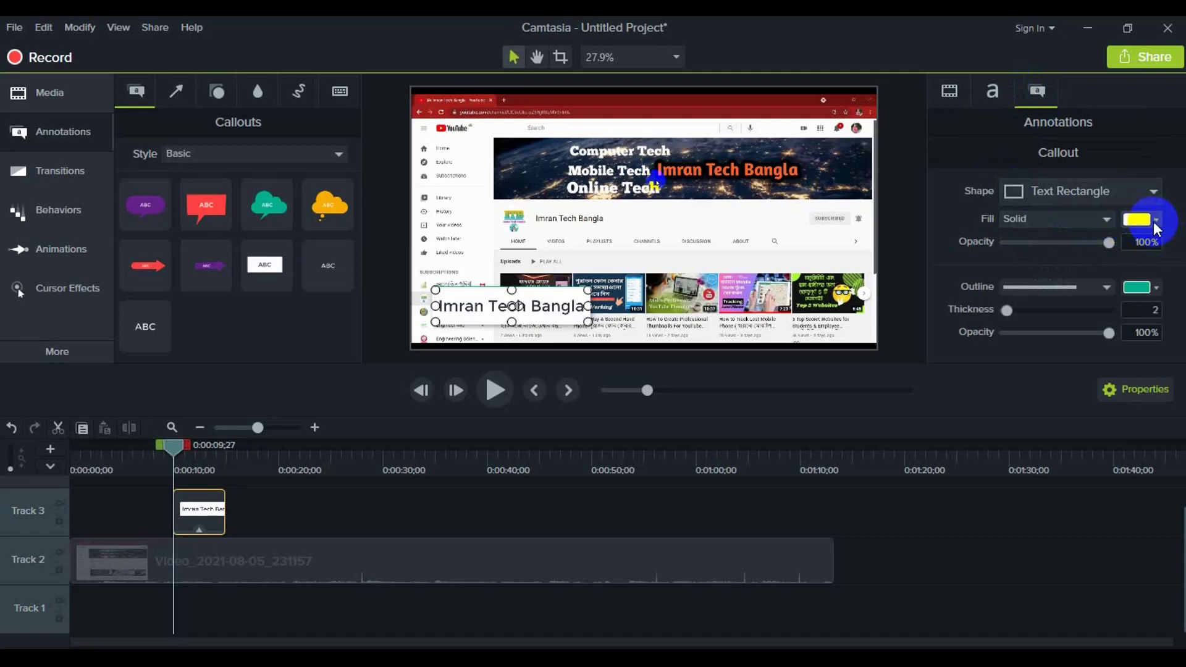
left_click(1158, 220)
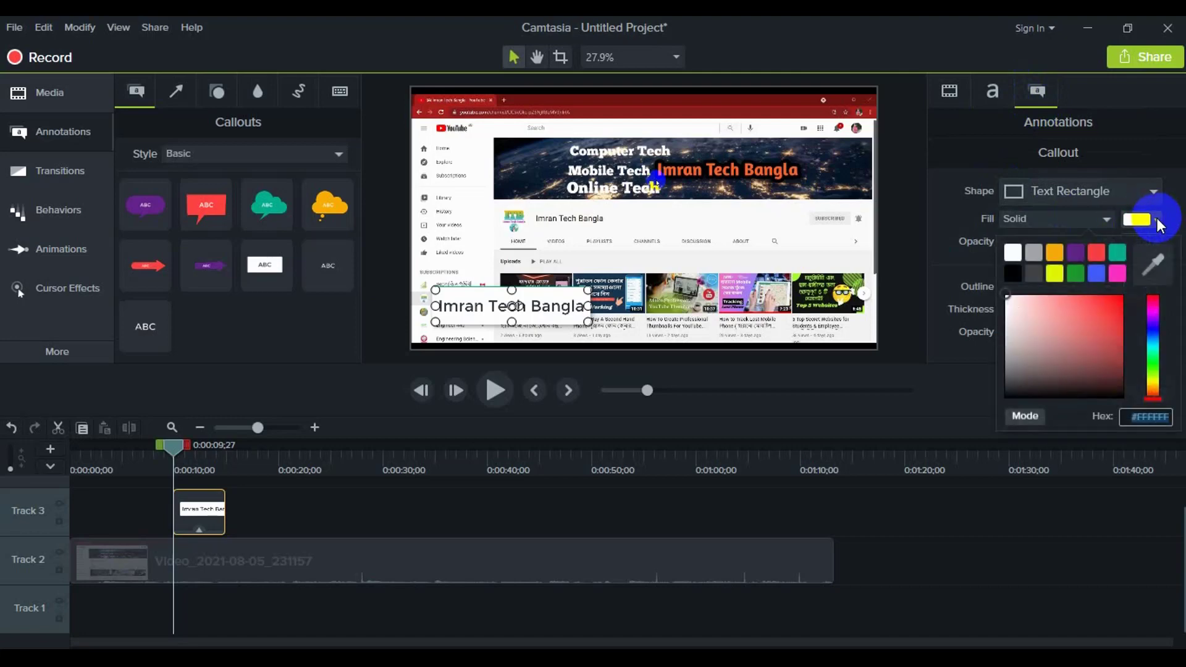
left_click(1118, 252)
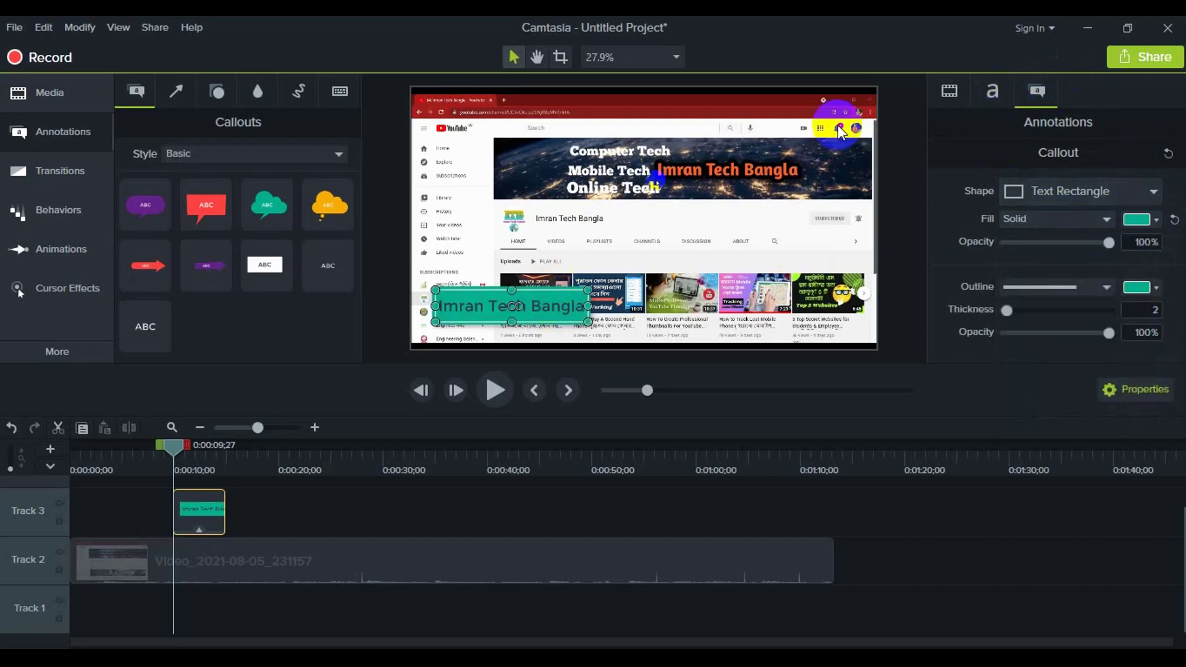
left_click(993, 93)
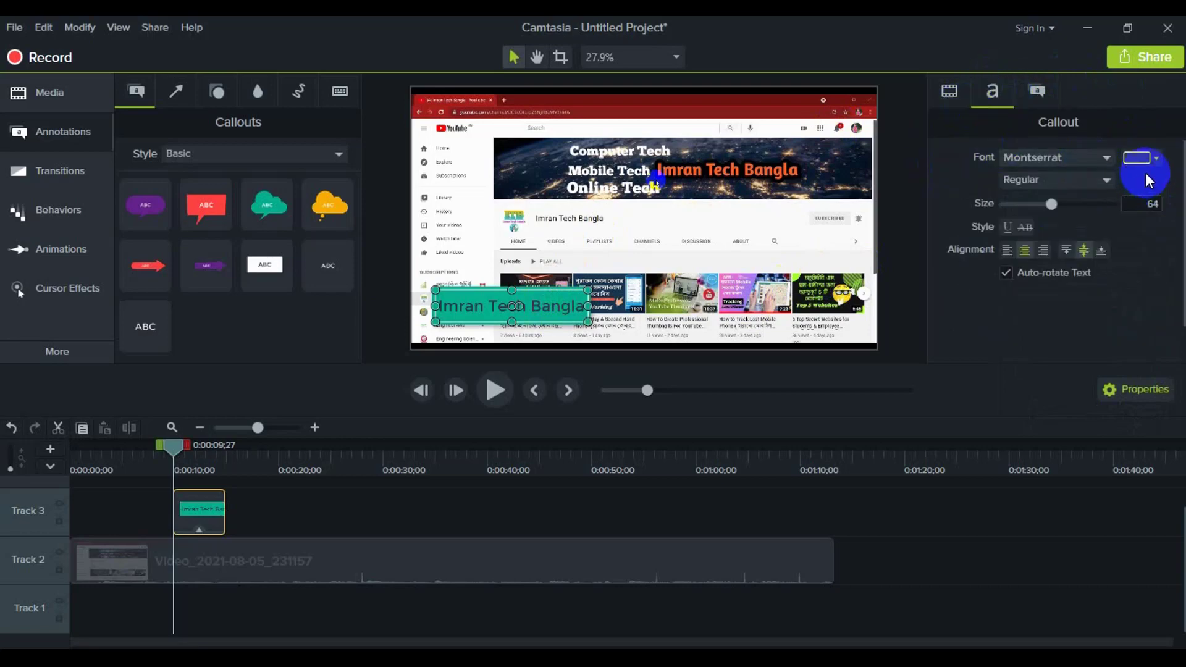
left_click(1155, 158)
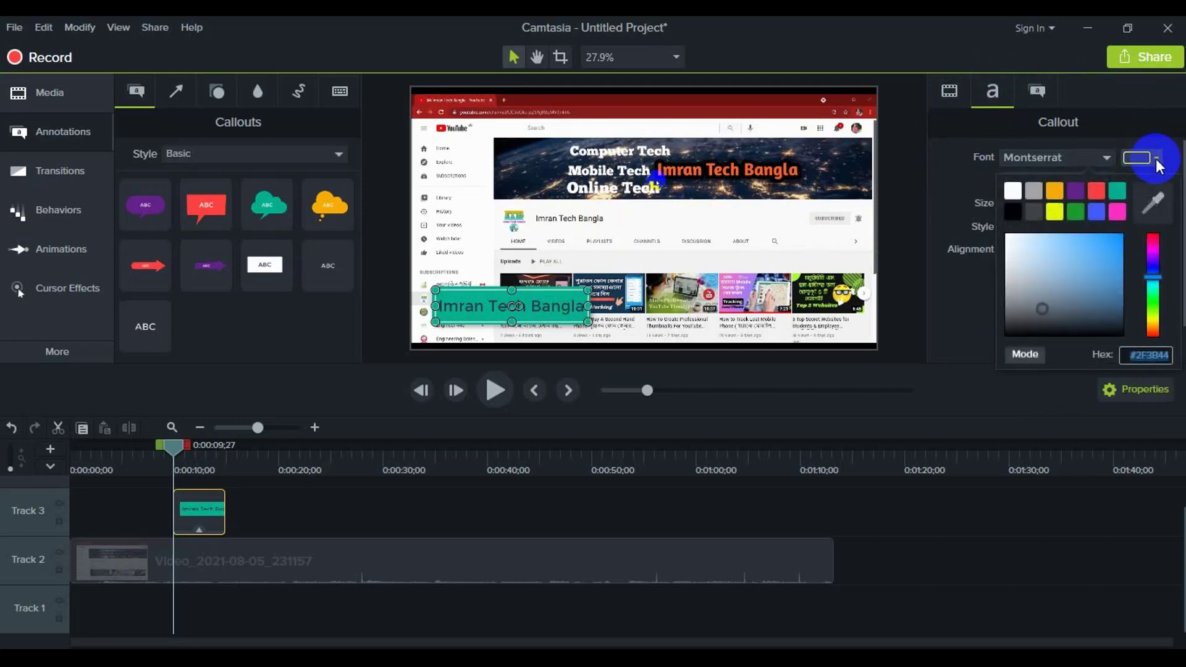
left_click(1014, 191)
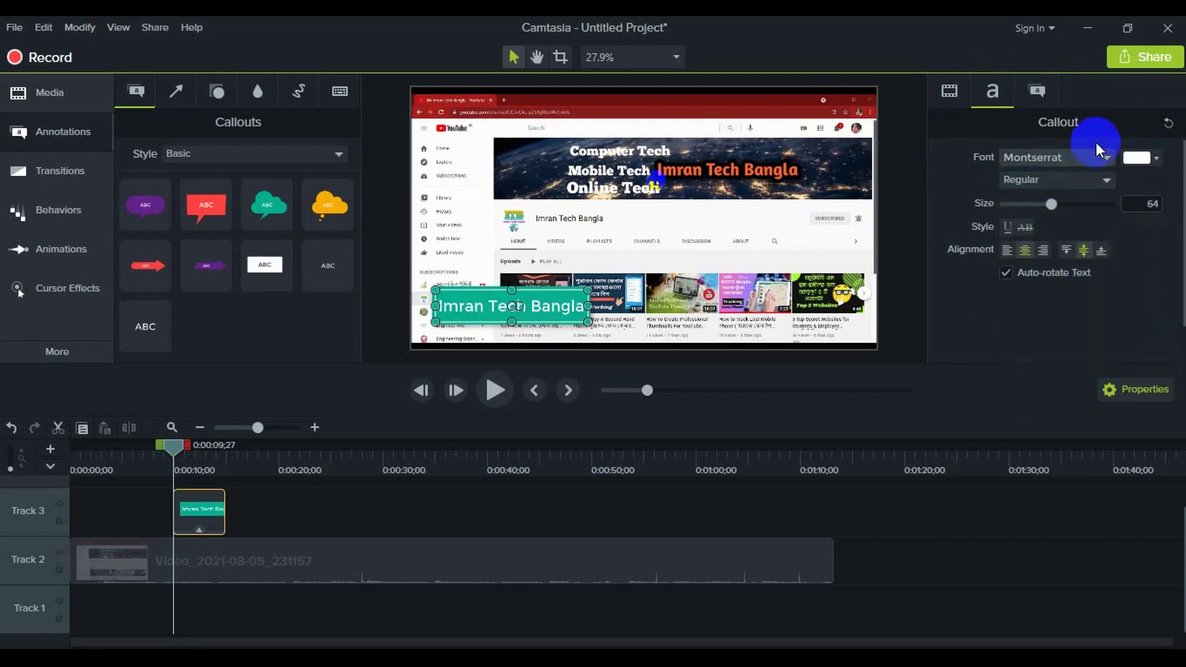
left_click(880, 508)
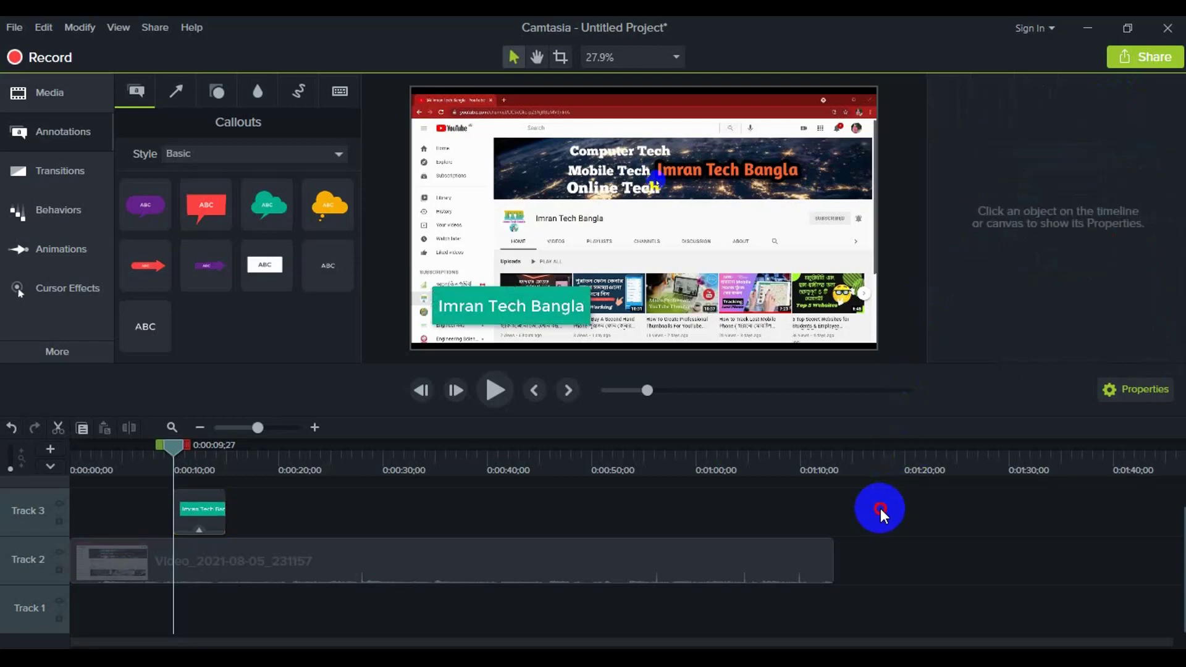
Step: Reduce the callout box's height slightly from its upper edge and extend its Track 3 clip to a duration of 00:00:06;08
left_click(509, 315)
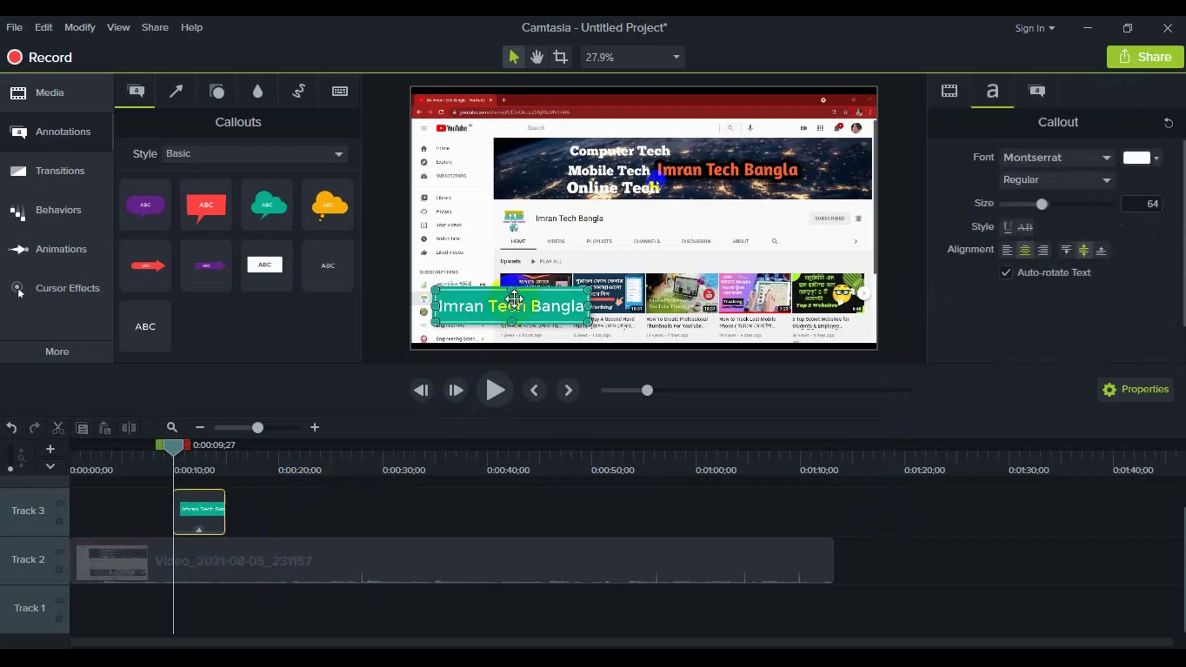
left_click_drag(512, 289, 511, 290)
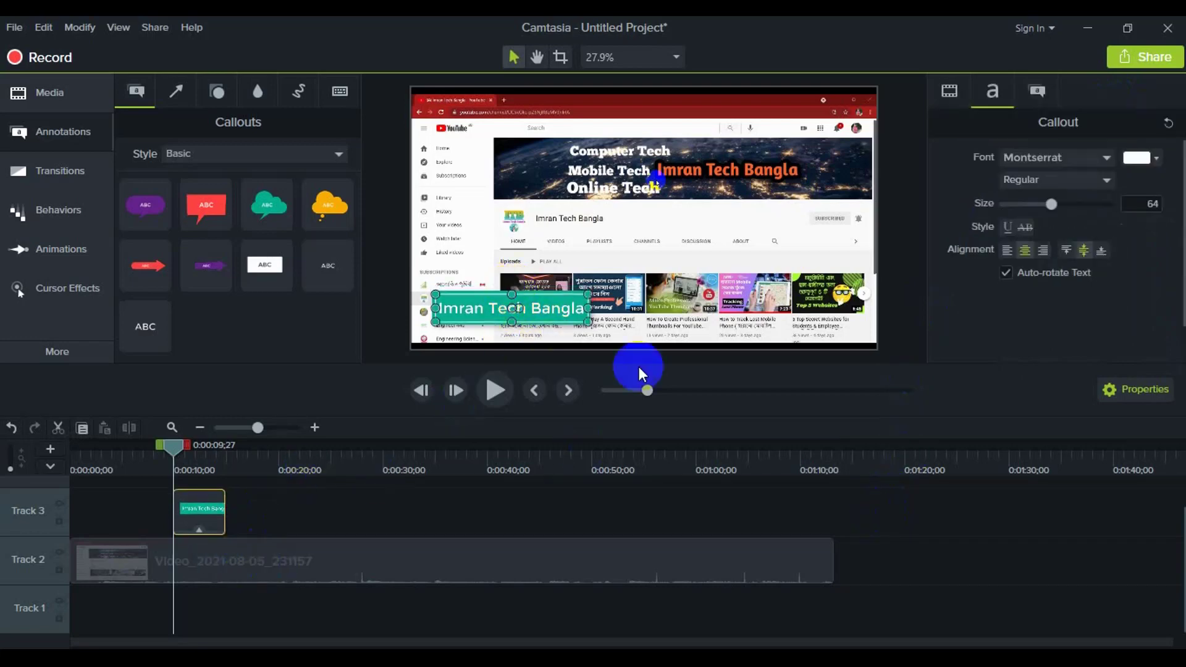
left_click(610, 509)
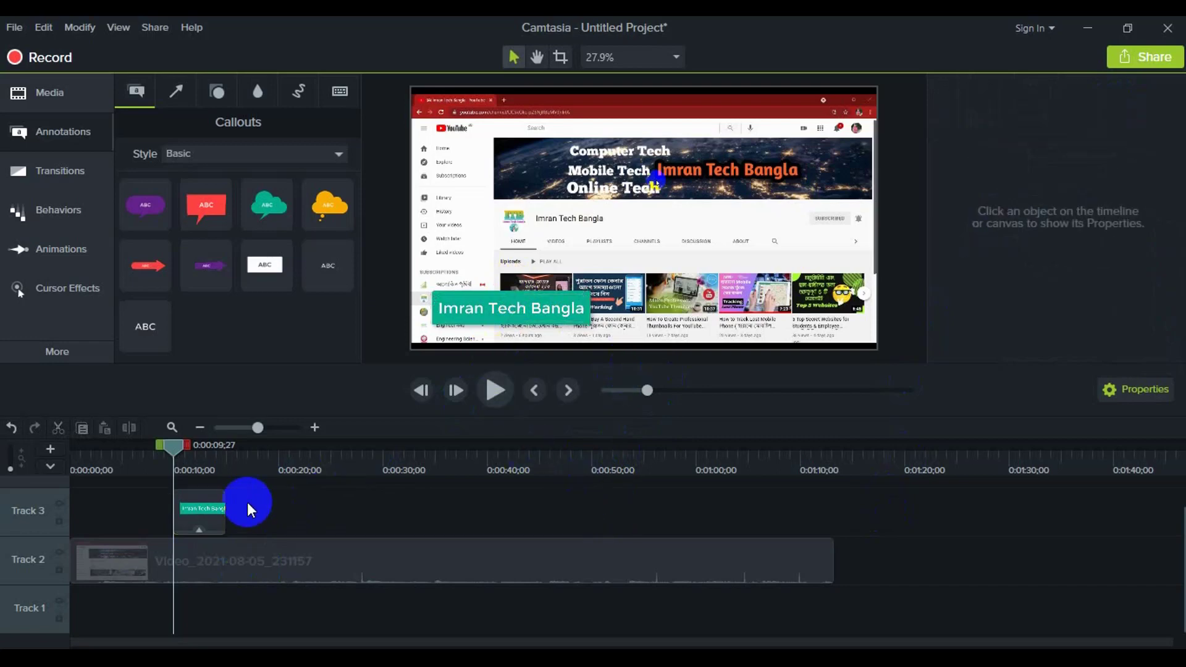
left_click(209, 520)
left_click_drag(223, 500, 237, 510)
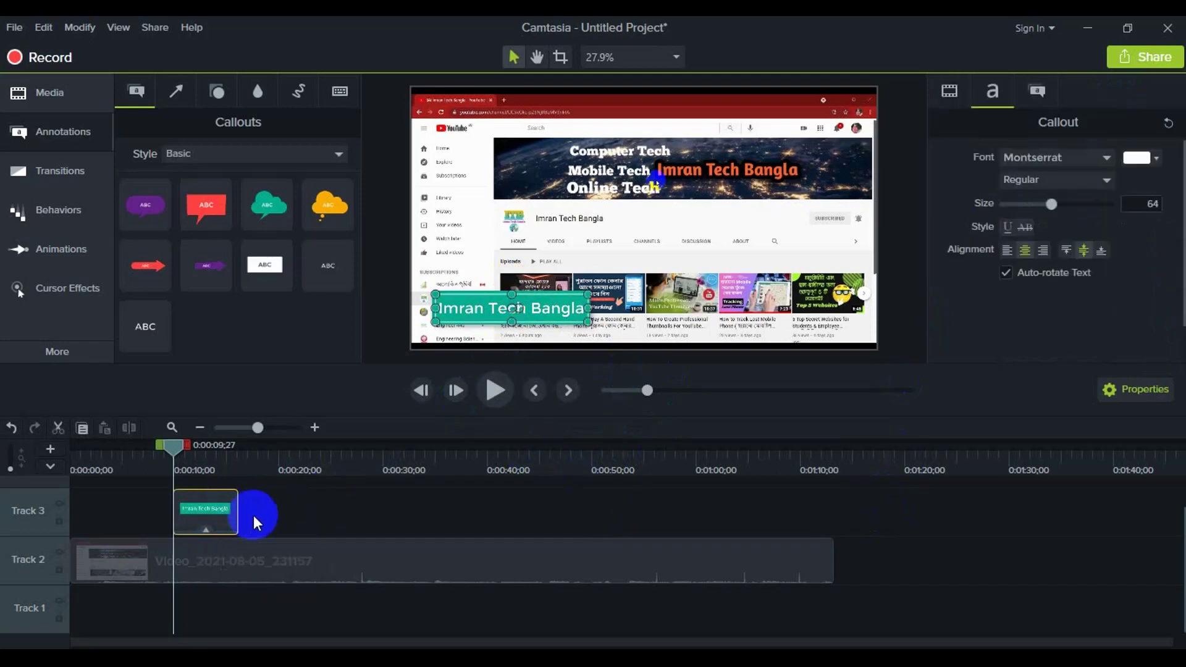
left_click(294, 509)
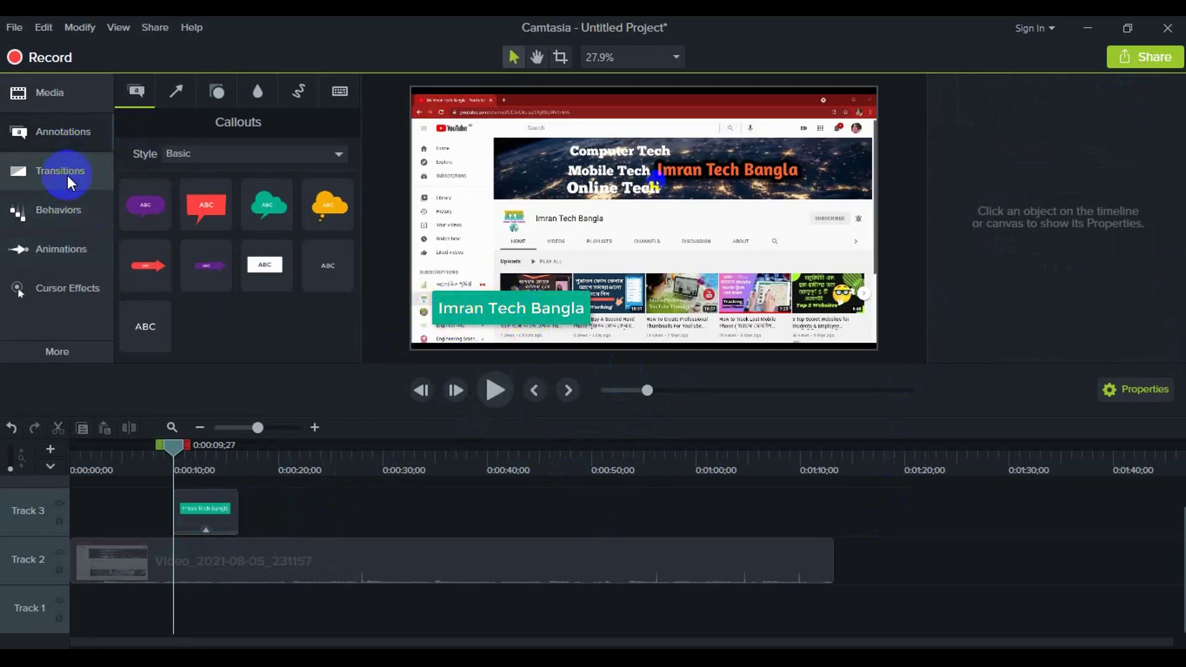
Step: Apply the Fade behavior to the Track 3 callout and play back that part of the timeline to check it
left_click(66, 216)
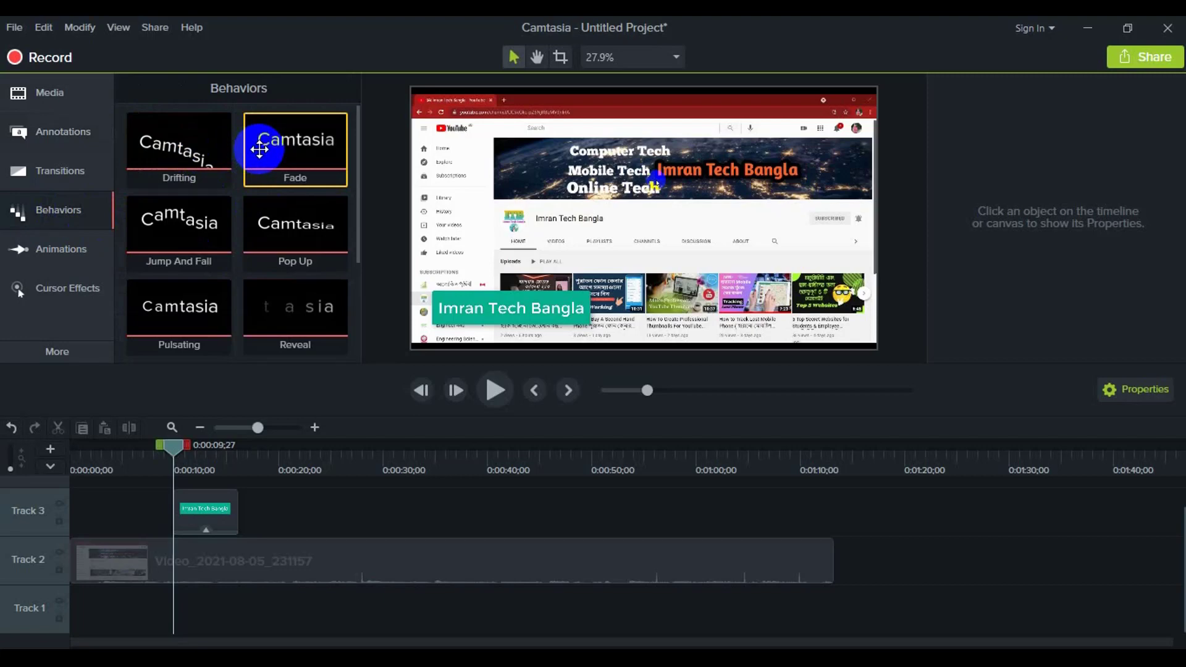
left_click_drag(310, 144, 208, 509)
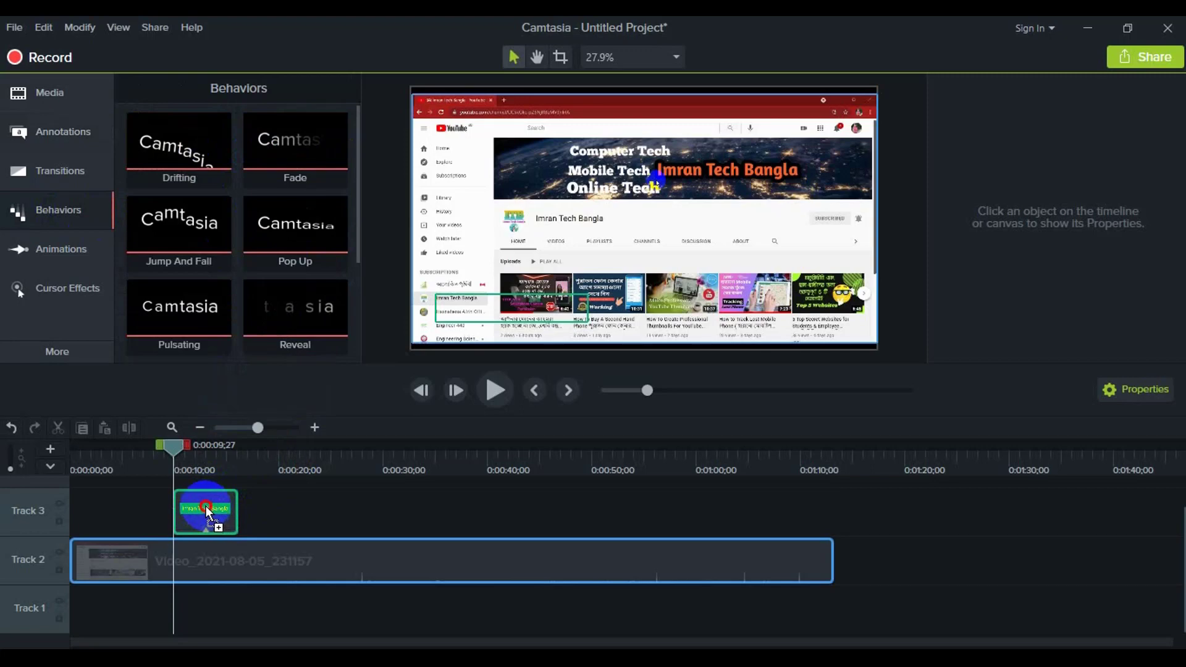
left_click_drag(208, 510, 203, 504)
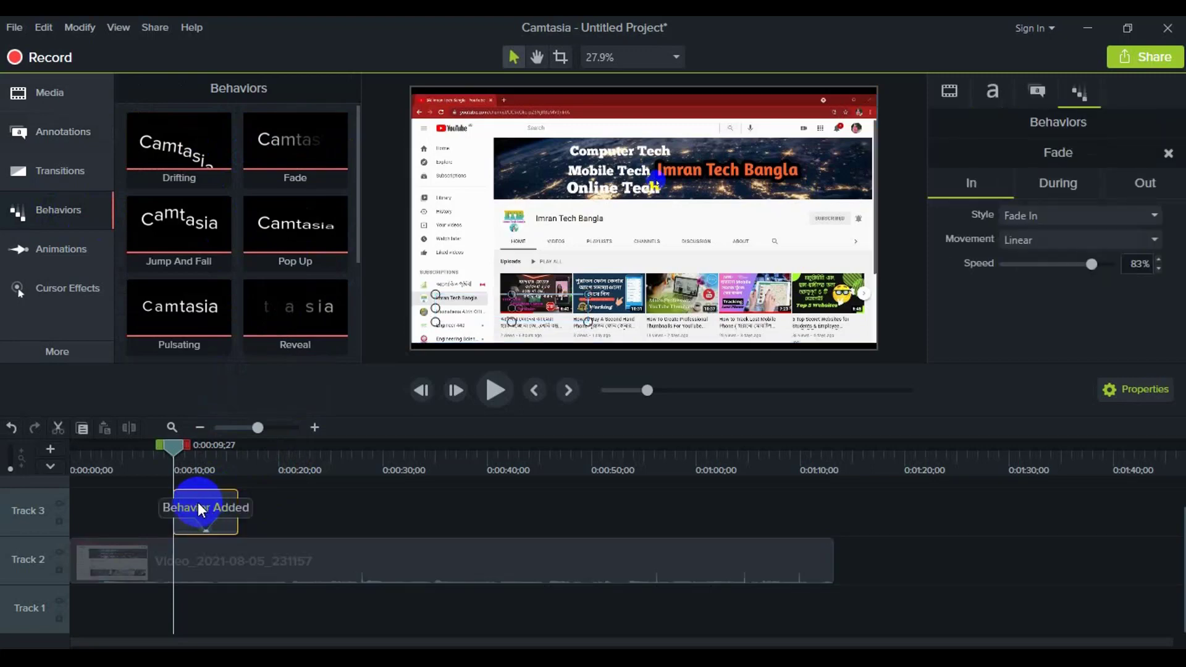
left_click_drag(169, 450, 153, 456)
key("space")
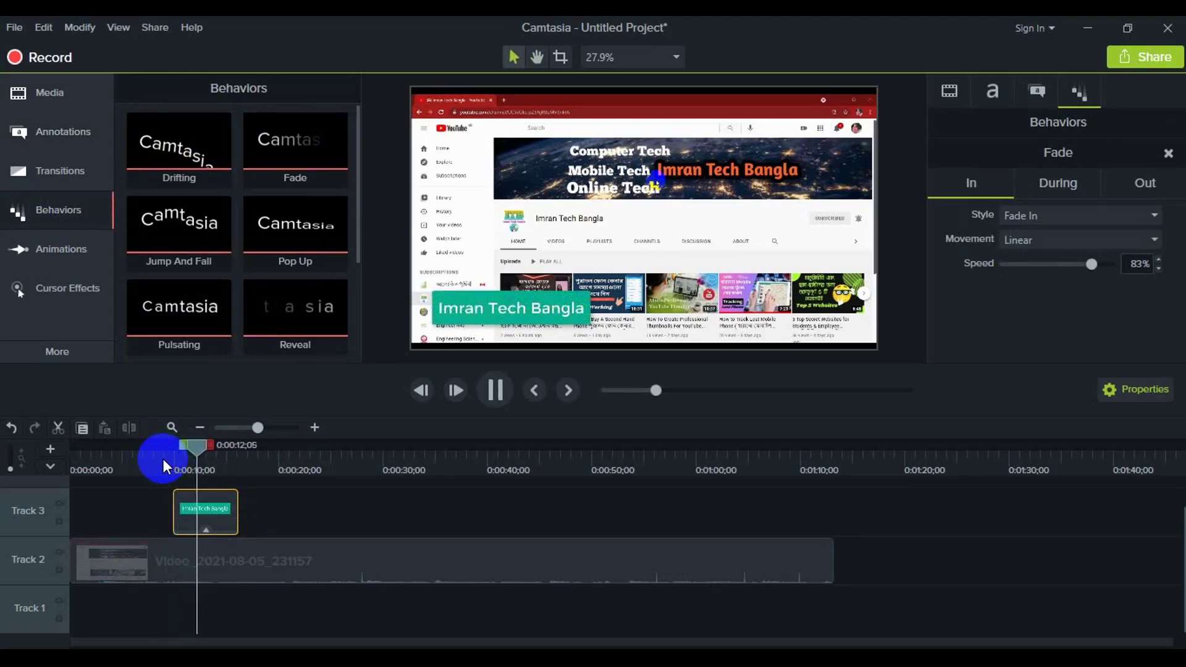
key("space")
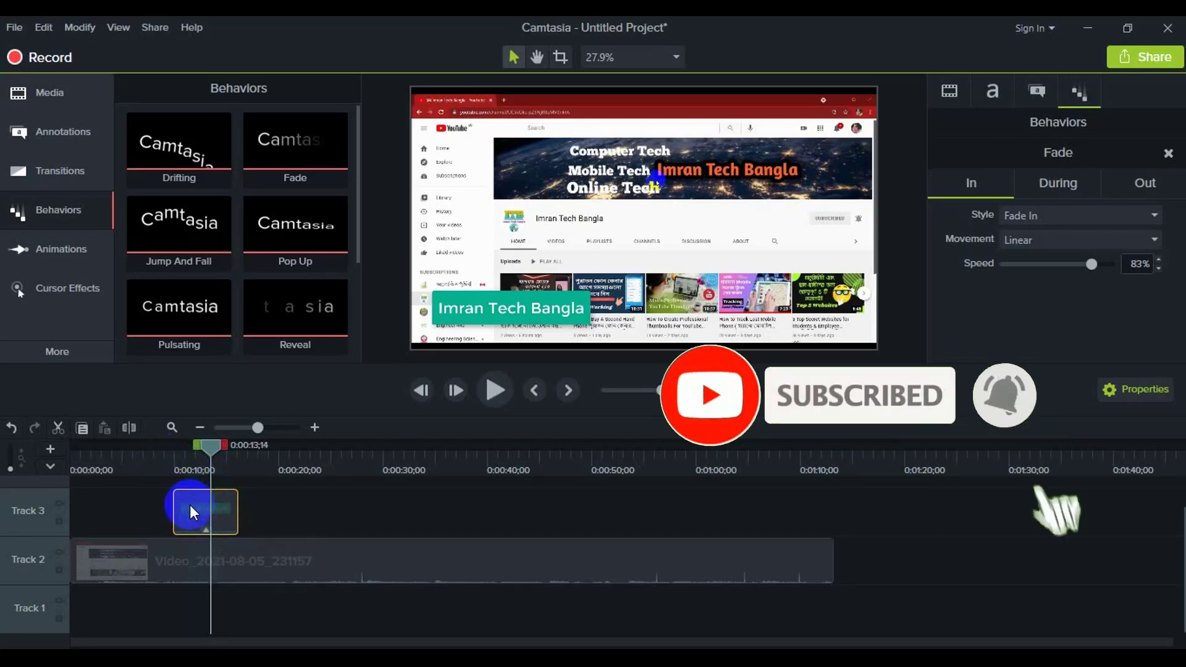
Step: Copy the Track 3 callout and paste the duplicate on the same track at 0:00:40;05
right_click(191, 505)
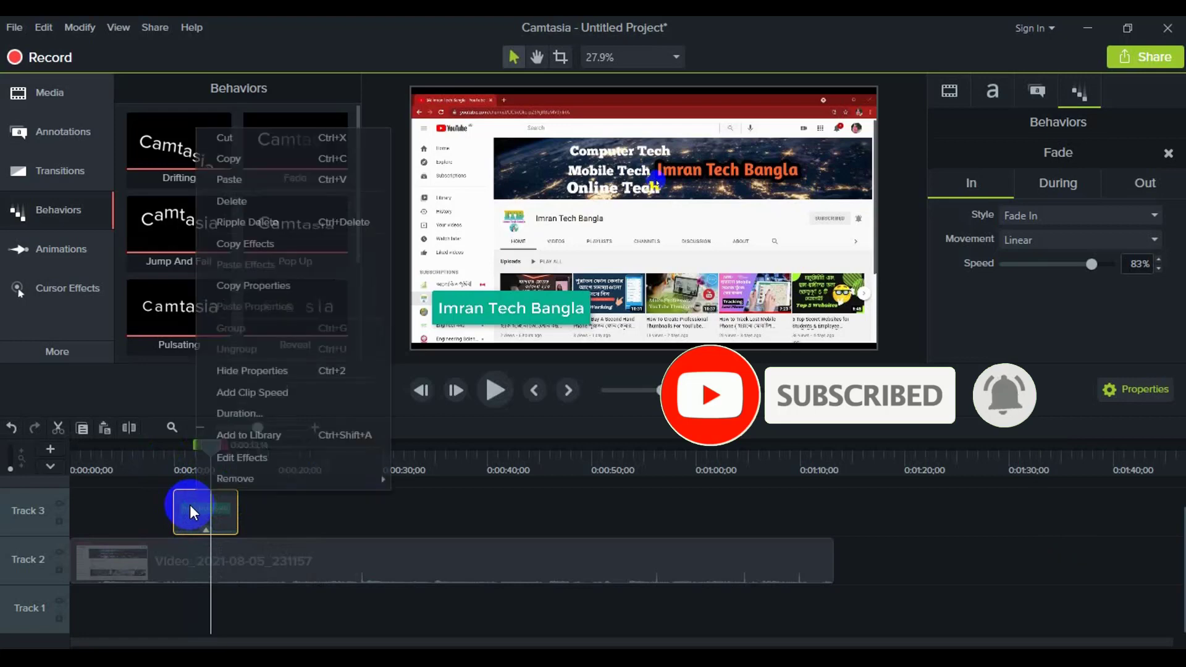
left_click(264, 160)
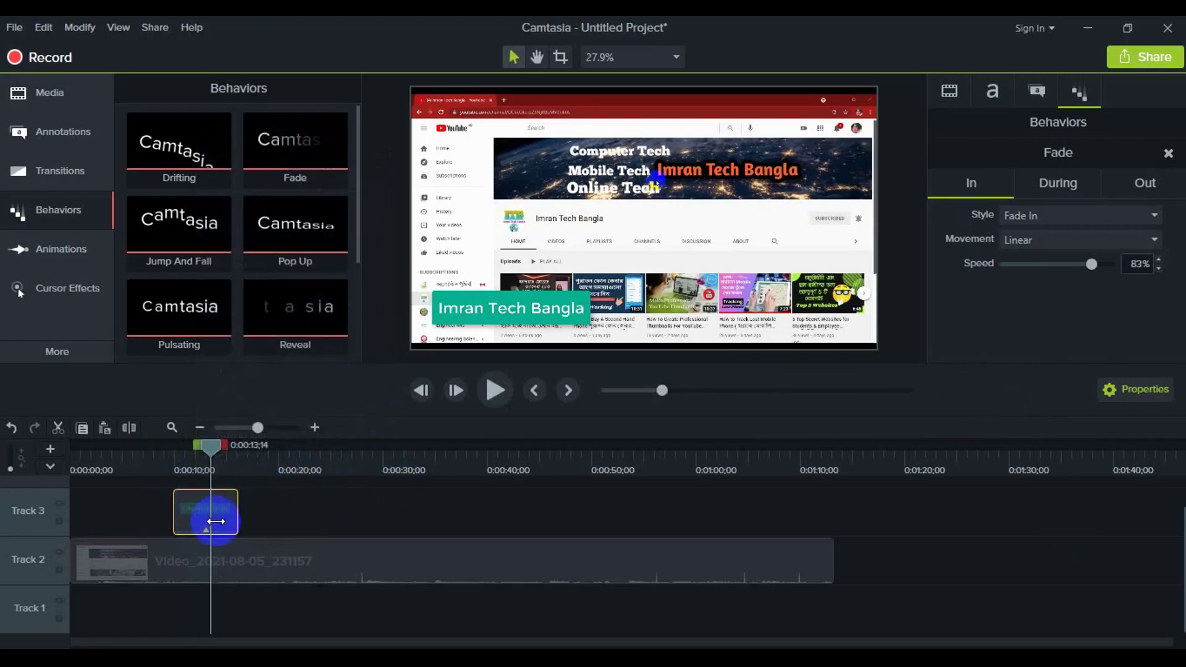
left_click(490, 461)
left_click_drag(495, 447, 492, 453)
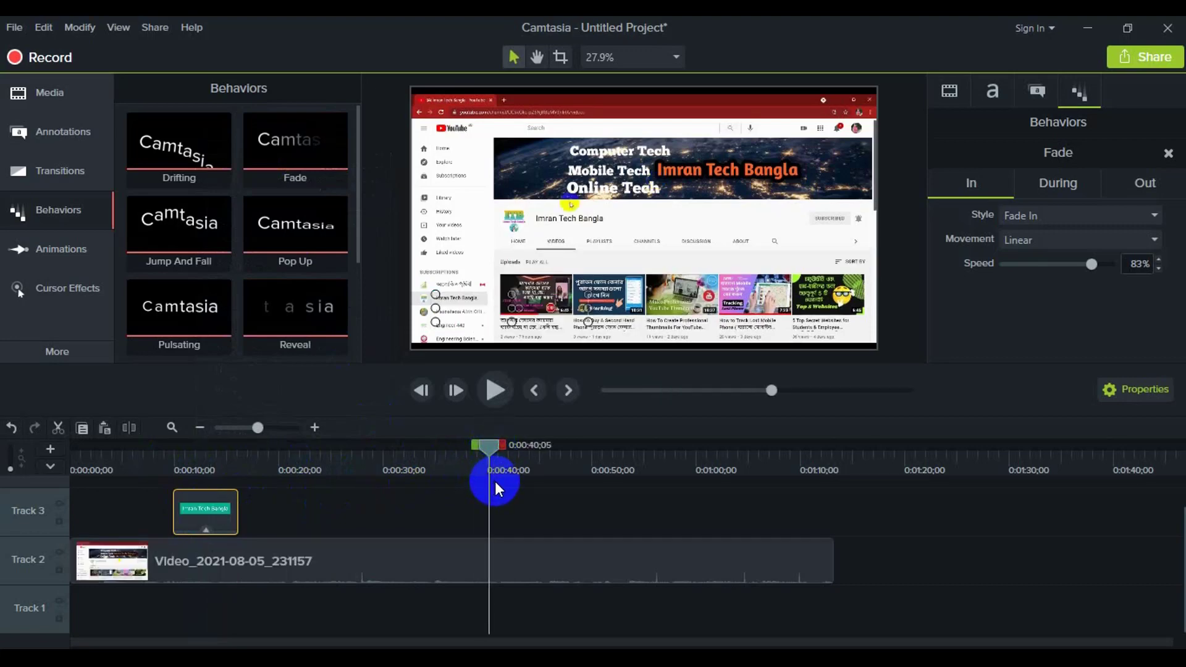
key("ctrl+v")
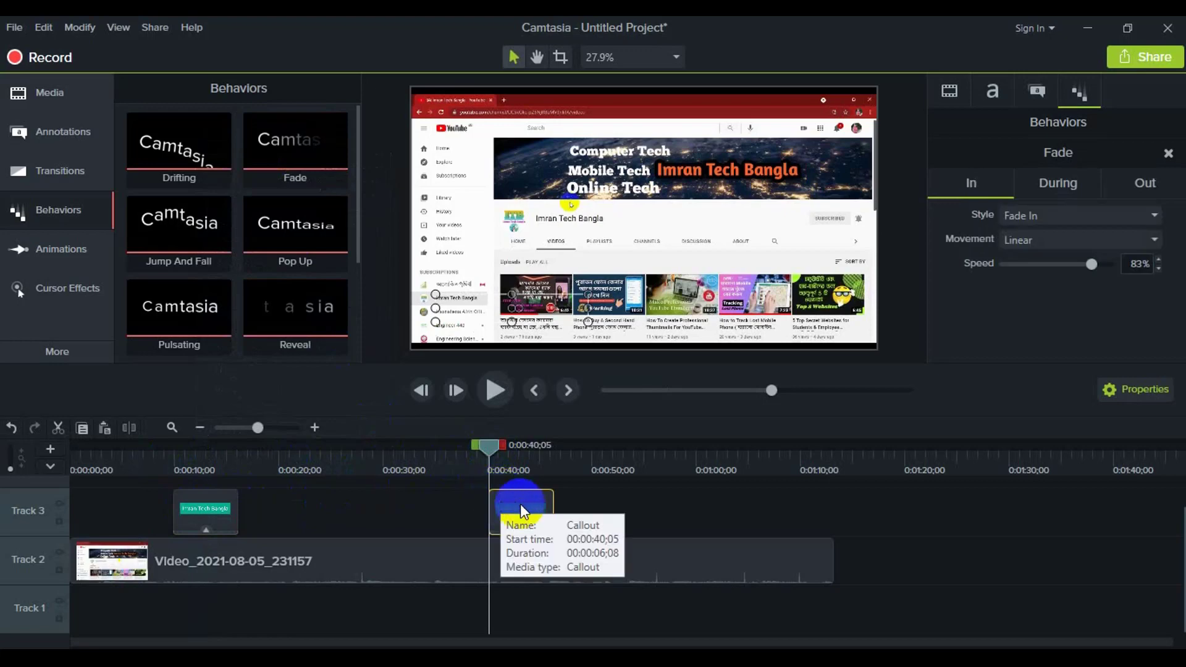
Step: Change the second callout's text to "Subscribe to the channel" and widen its box to fit the text on one line at size 64
left_click(505, 469)
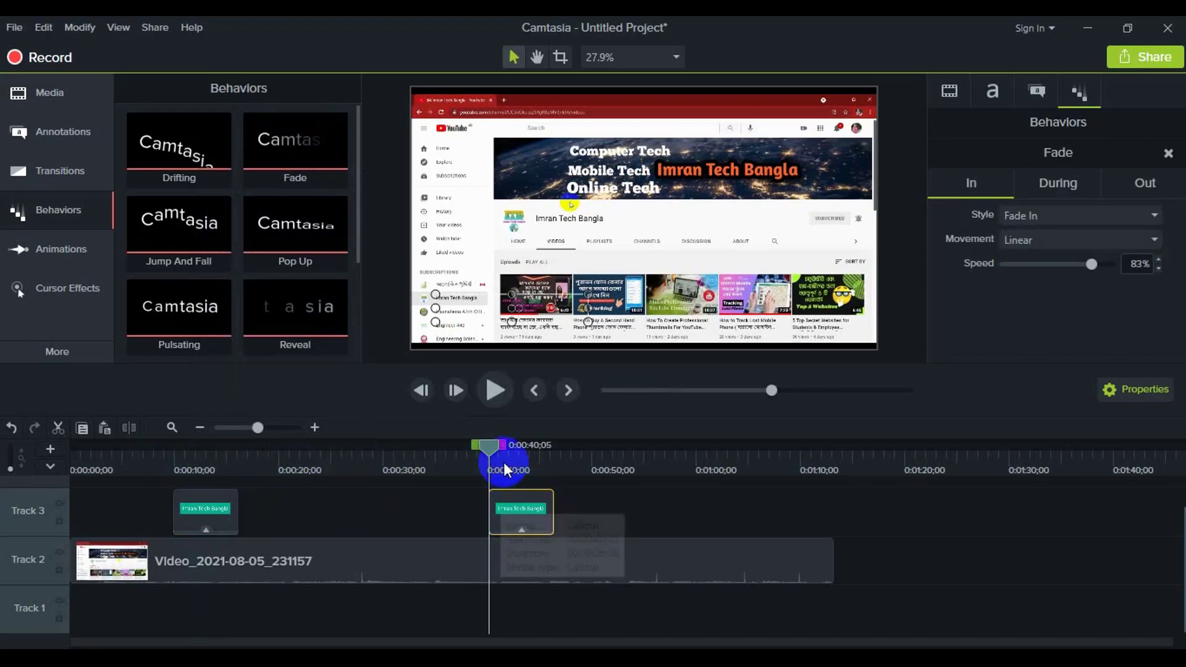
left_click_drag(489, 446, 505, 453)
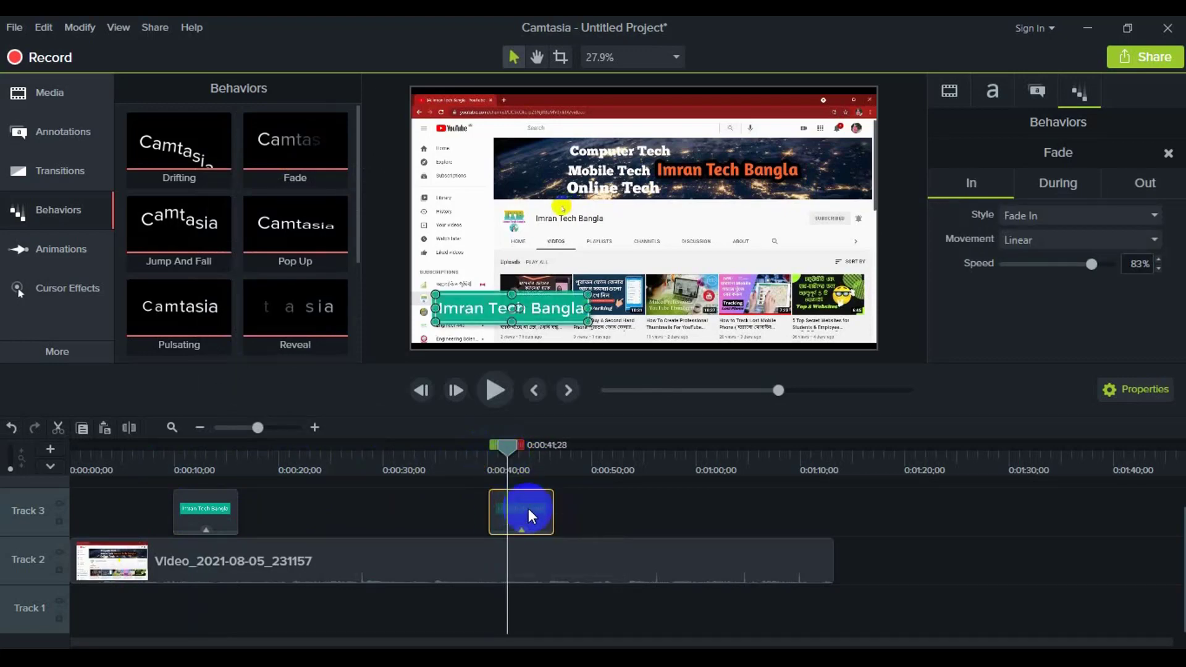
left_click(556, 307)
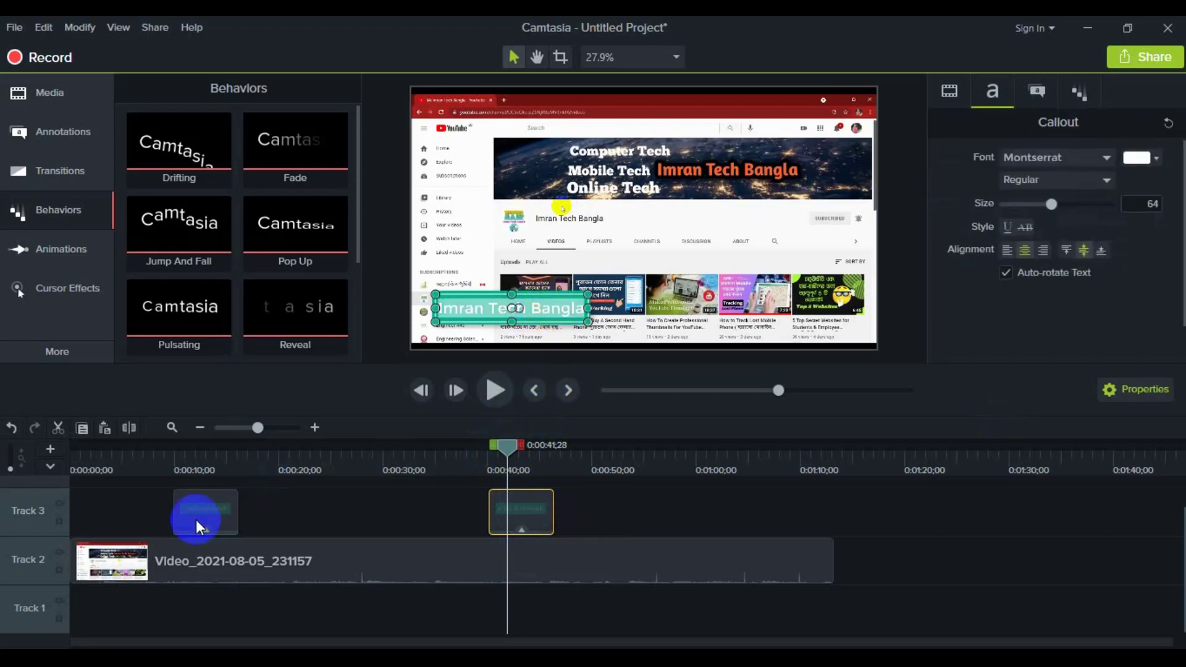
type("Subs")
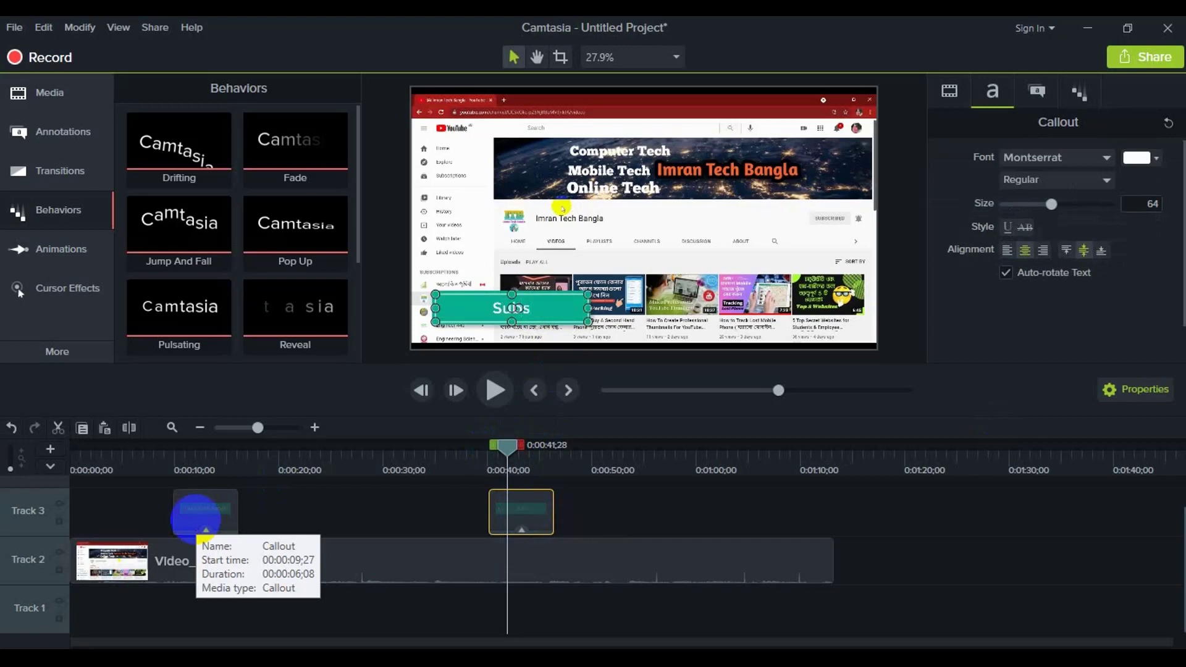
type("cribe to the channe")
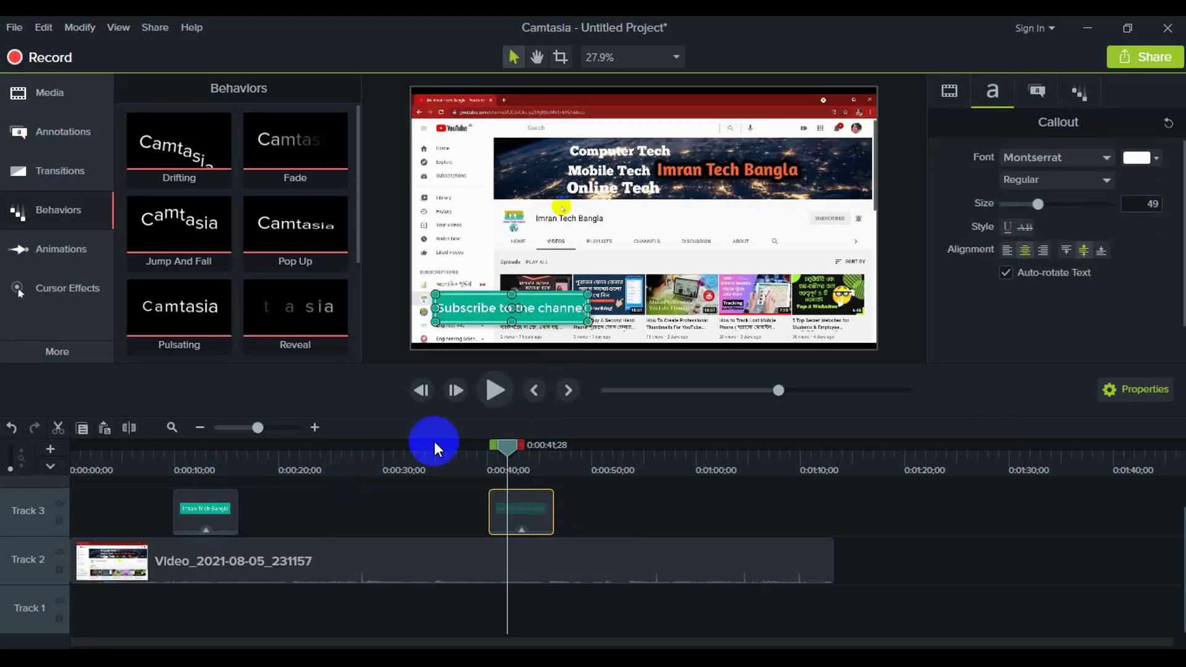
left_click_drag(587, 308, 648, 311)
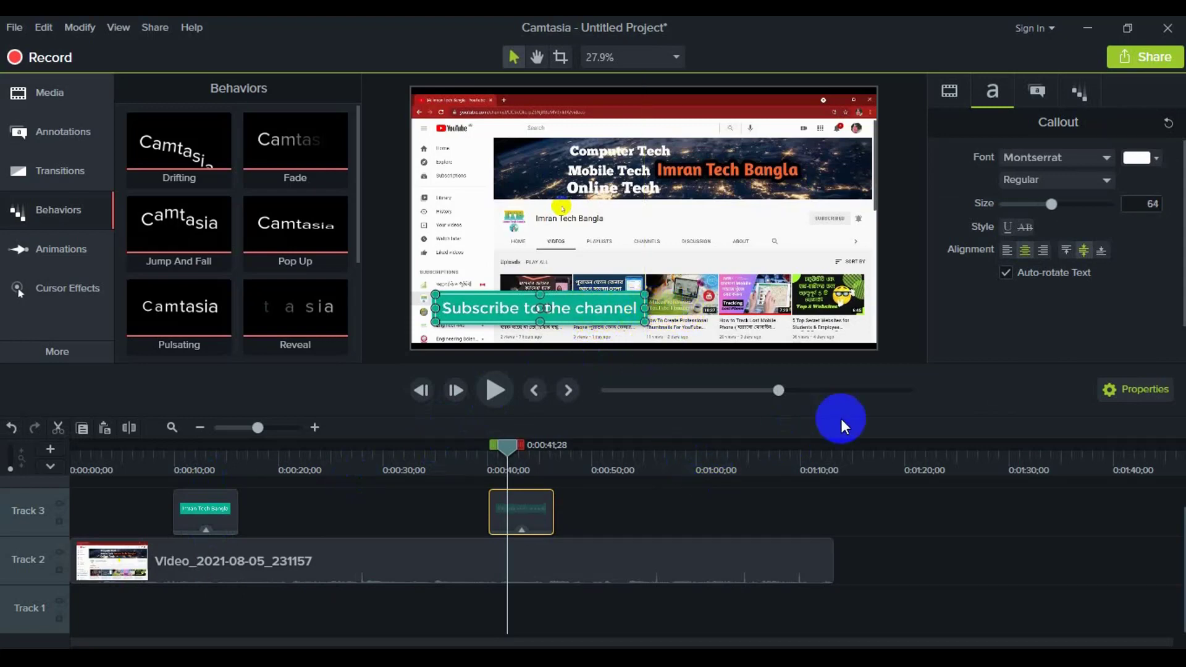
left_click(943, 514)
left_click(549, 309)
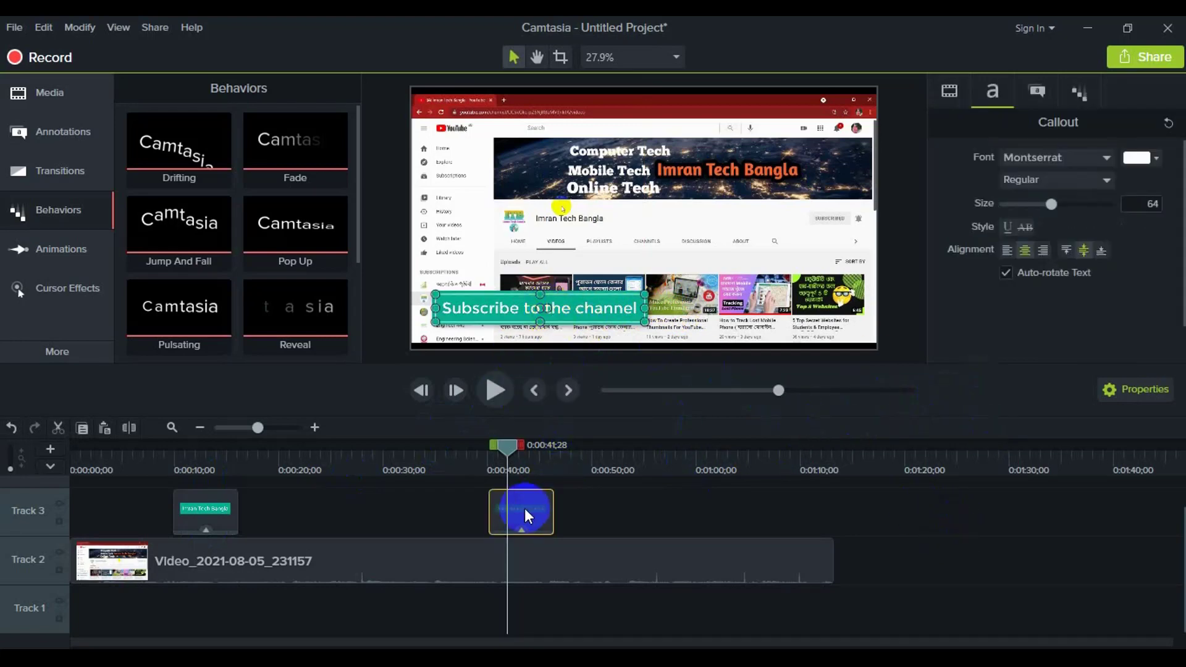
left_click(1106, 162)
left_click(1104, 157)
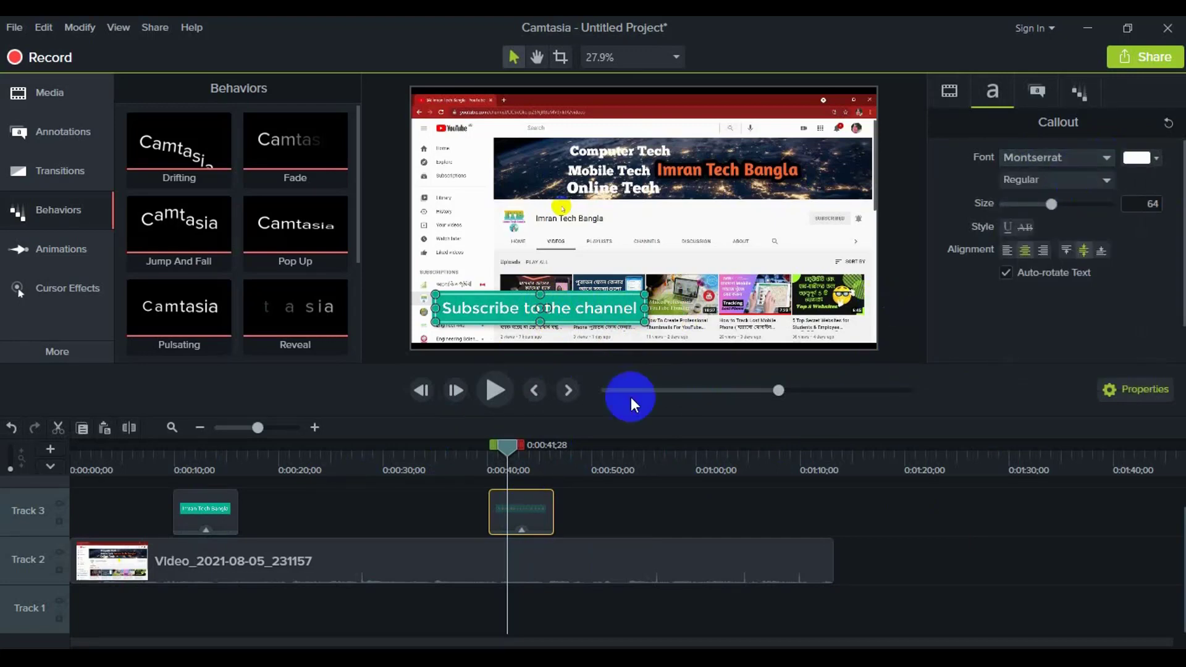
left_click(781, 507)
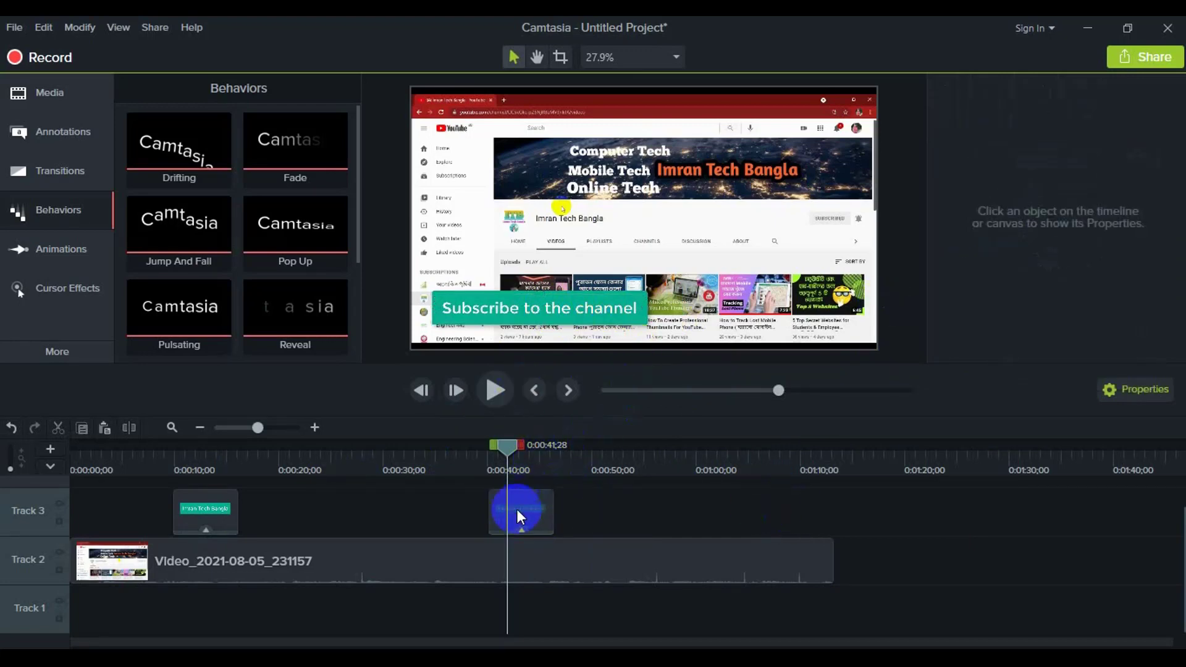
Step: Split the Track 2 video clip at 0:00:27;18
left_click_drag(512, 447, 362, 470)
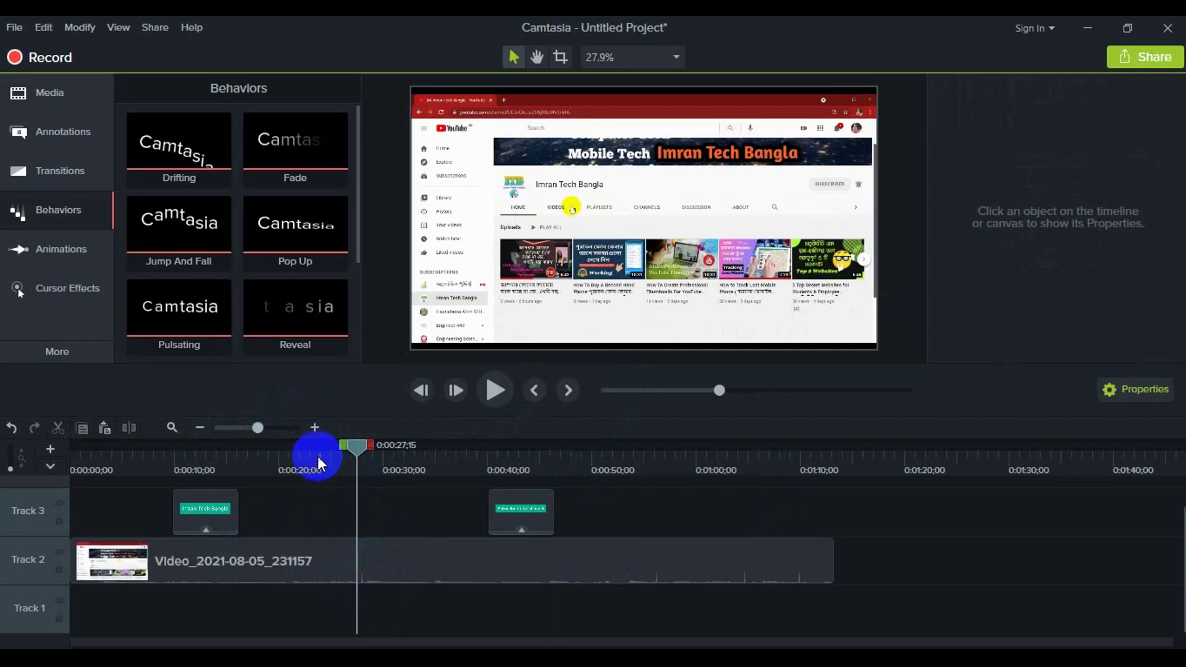
left_click(315, 428)
left_click(314, 428)
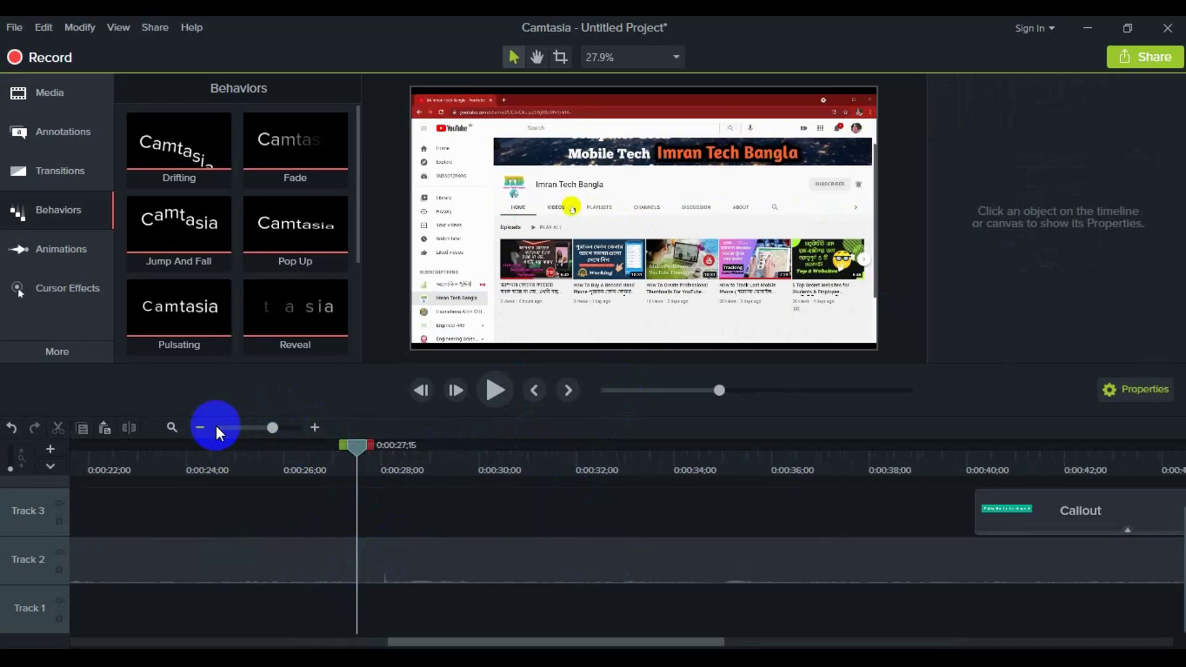
left_click(199, 427)
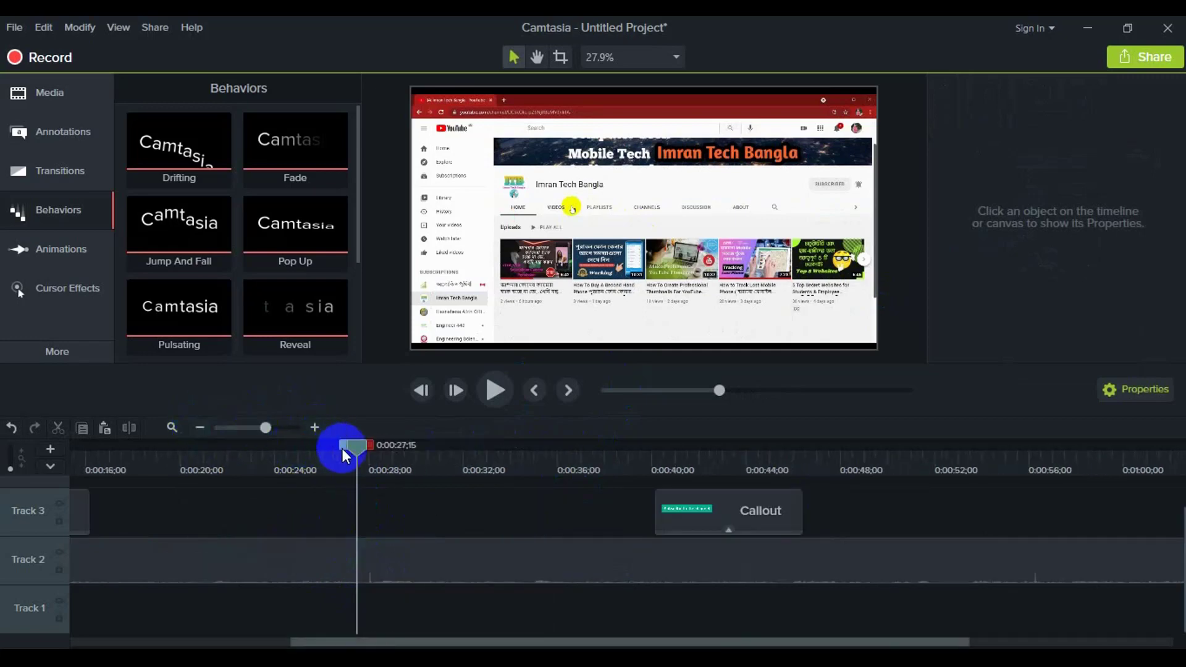
left_click_drag(356, 450, 359, 450)
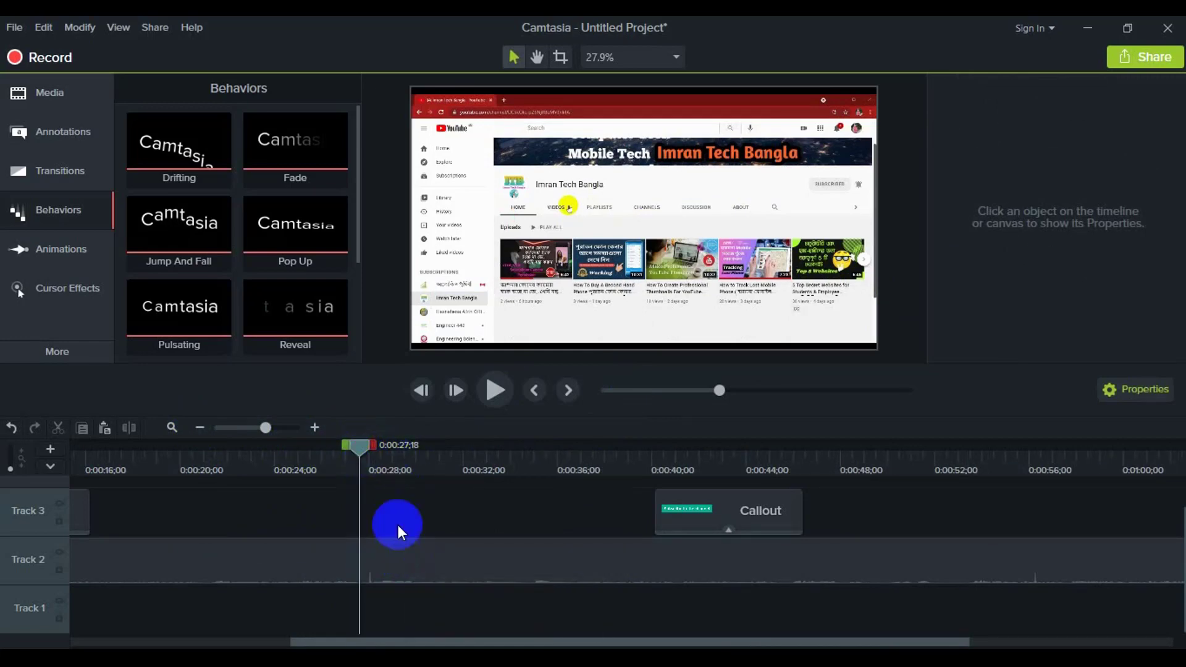
left_click(429, 559)
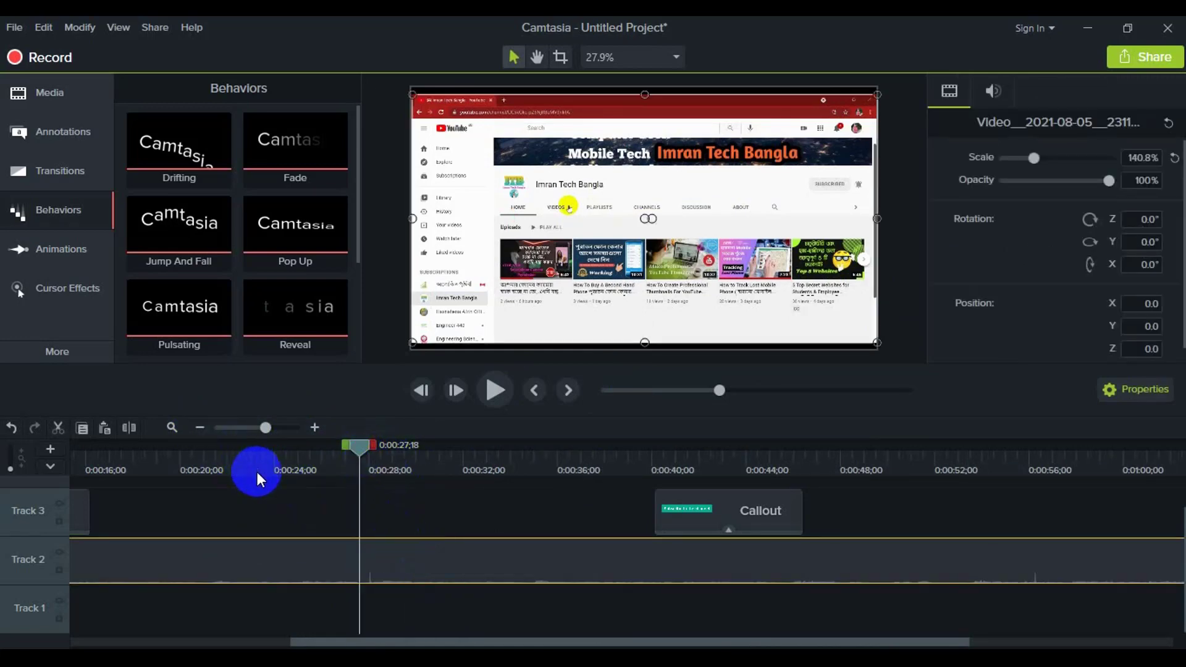
key("s")
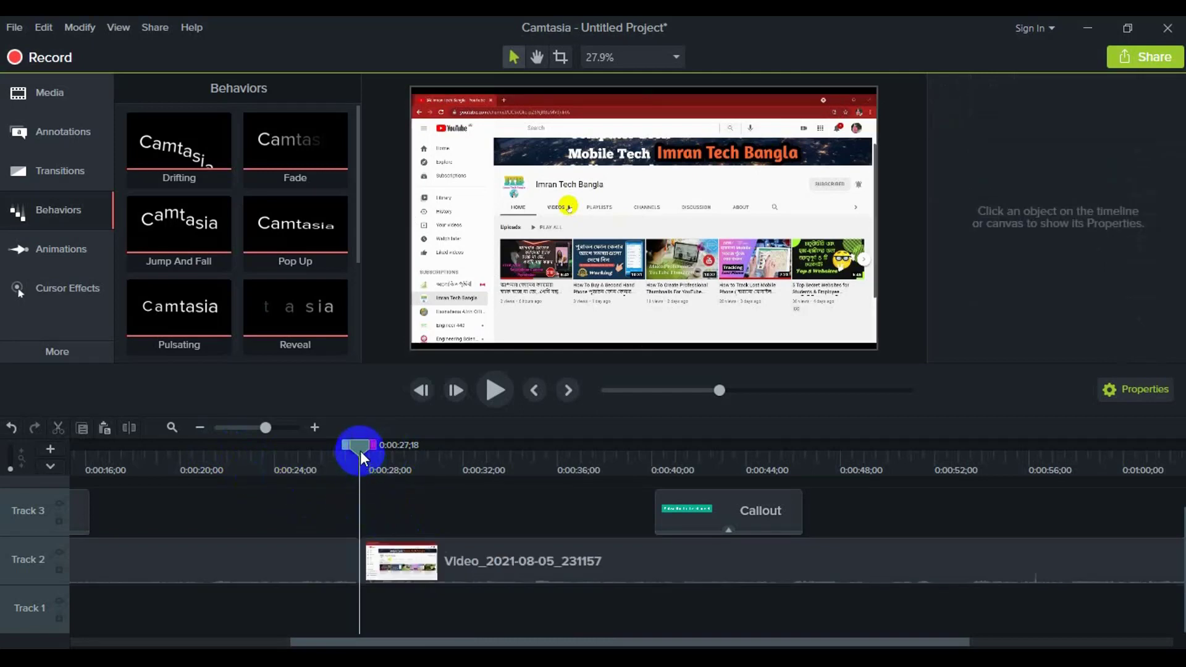
Step: Split the second part of the Track 2 video at 0:00:34;27
mouse_move(361, 451)
left_mouse_down()
mouse_move(524, 477)
mouse_move(535, 454)
left_mouse_up()
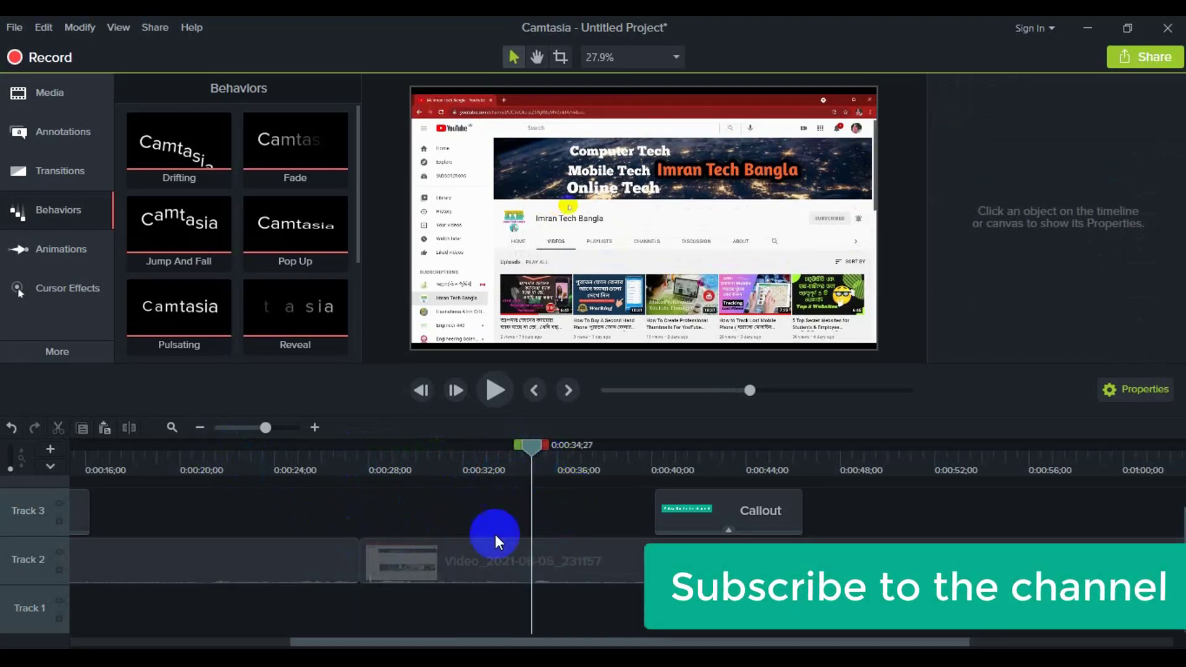
left_click(477, 566)
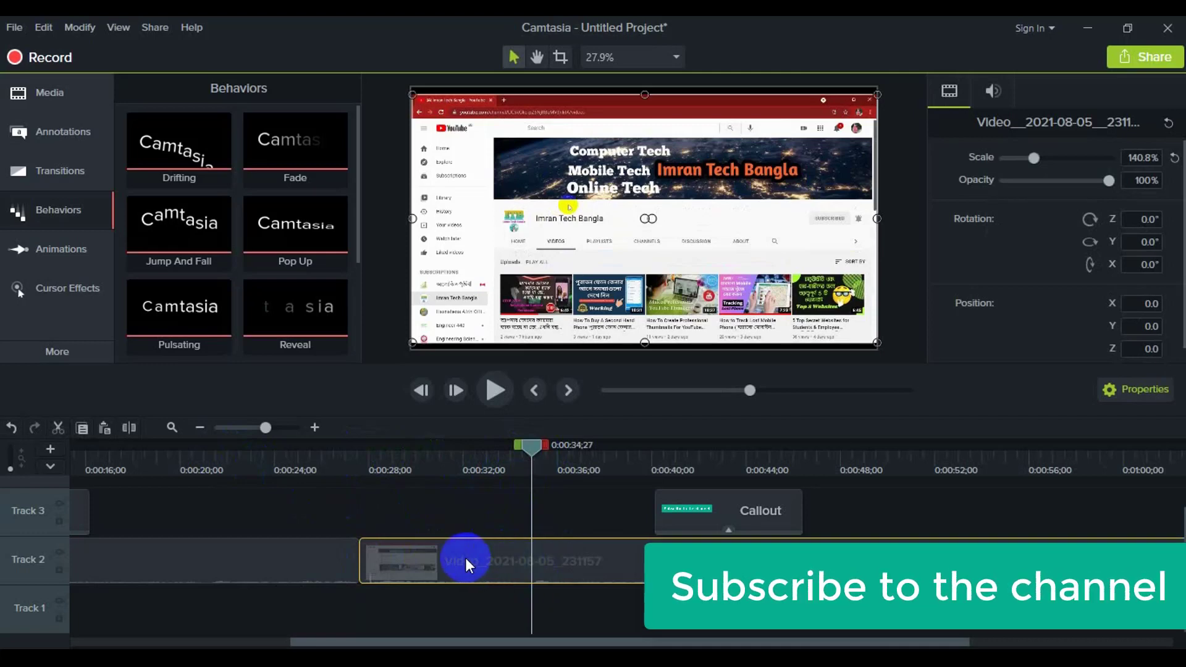
key("s")
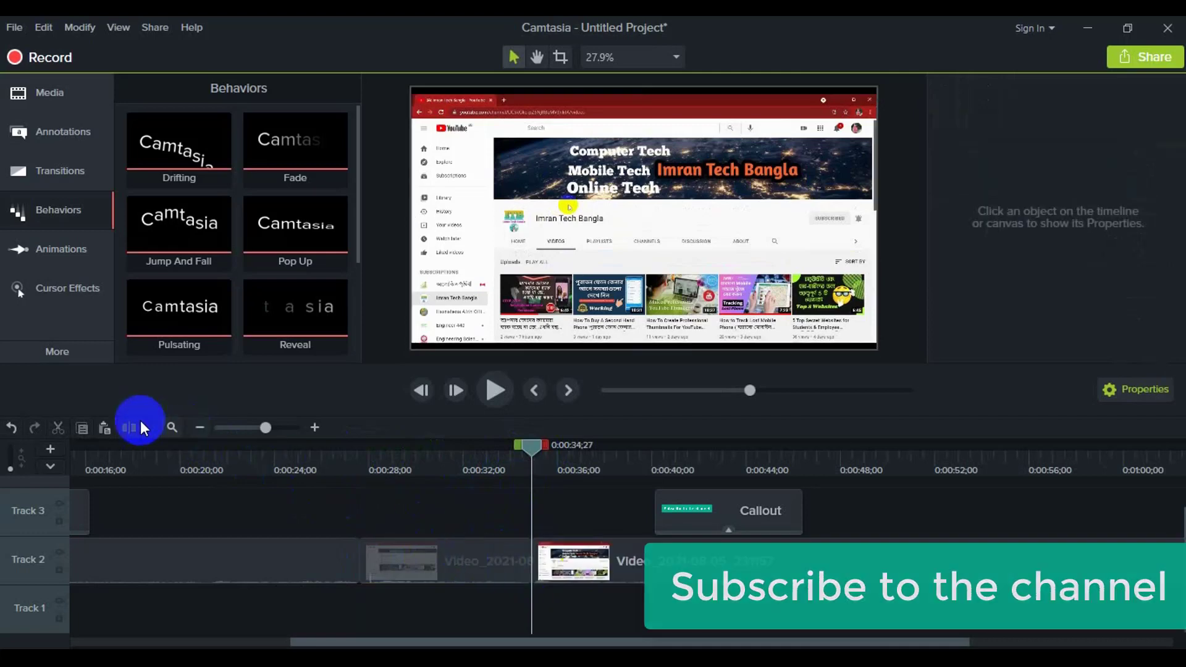
Step: Delete the Track 2 segment between 0:00:27;18 and 0:00:34;27 and shift the following clip back to close the gap
left_click(462, 558)
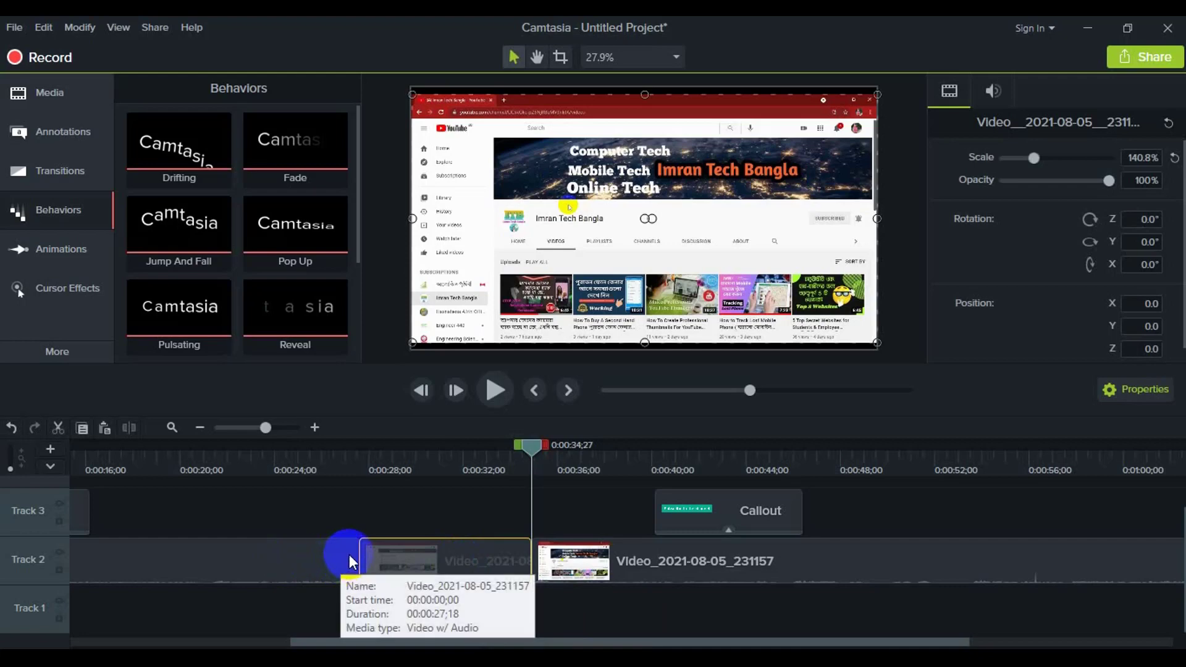
key("Delete")
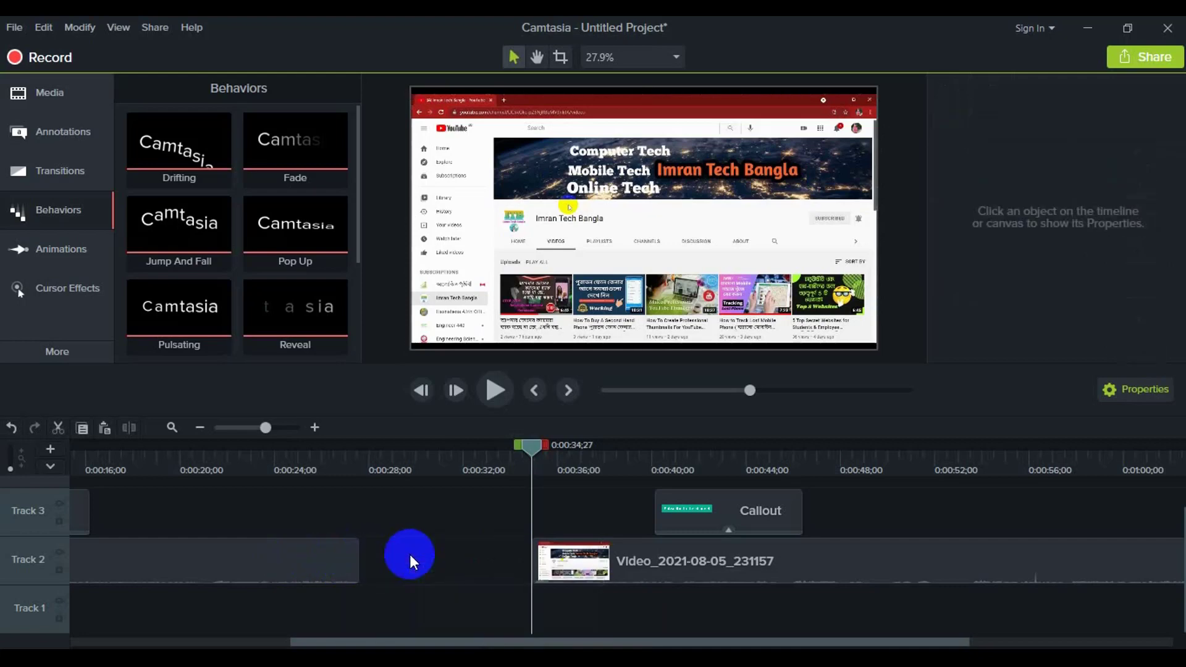
left_click_drag(675, 561, 429, 559)
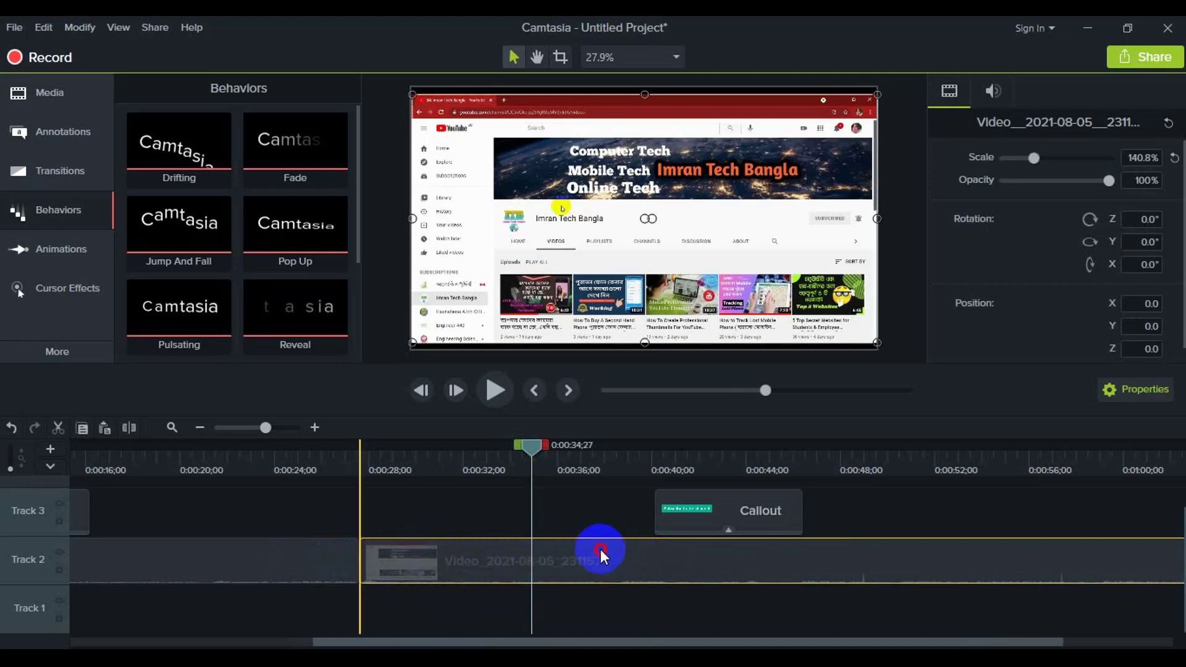
Step: Separate the audio from the video for both Track 2 clips
left_click_drag(548, 644, 294, 613)
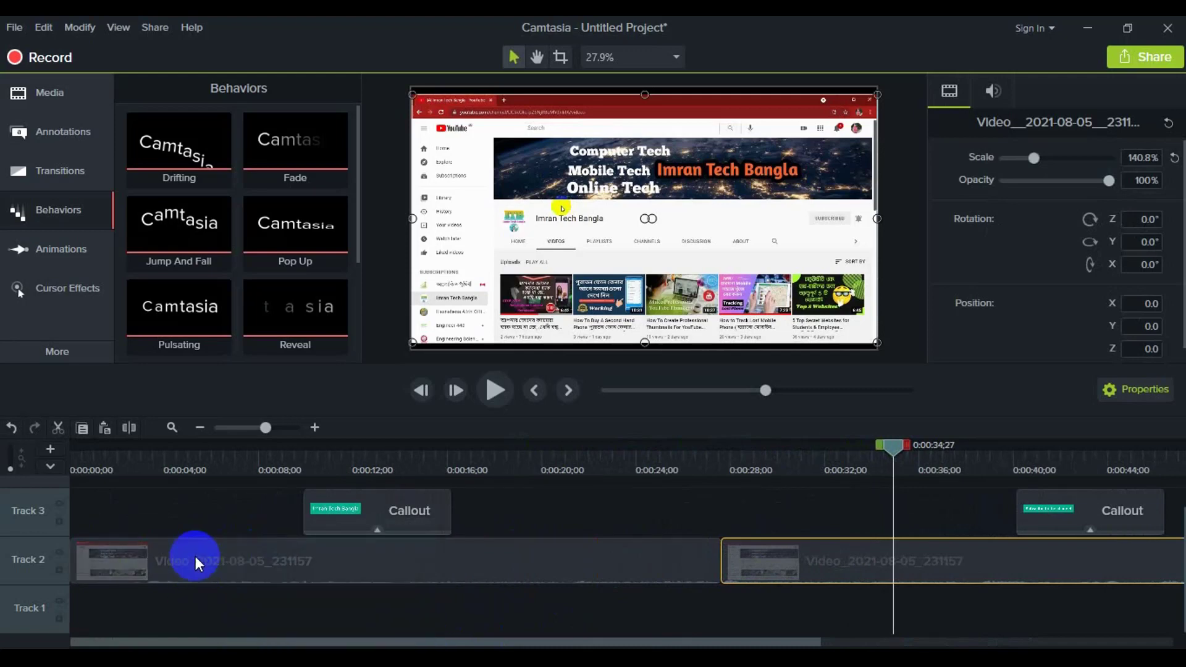
left_click(240, 564)
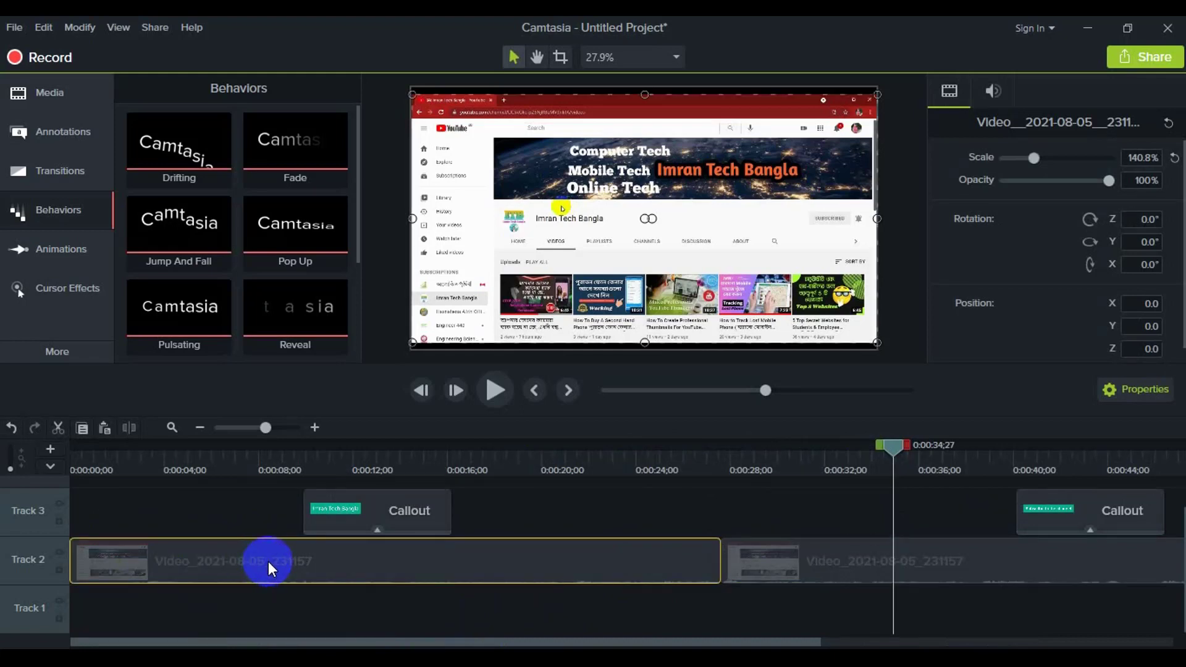
right_click(270, 558)
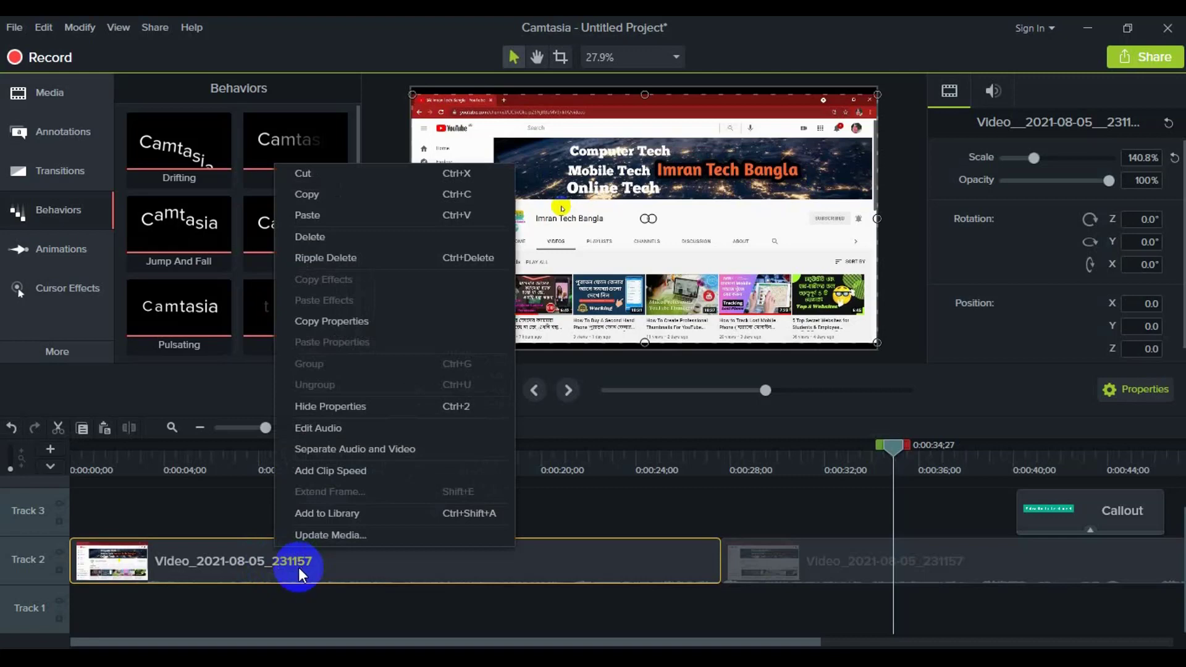
left_click(371, 454)
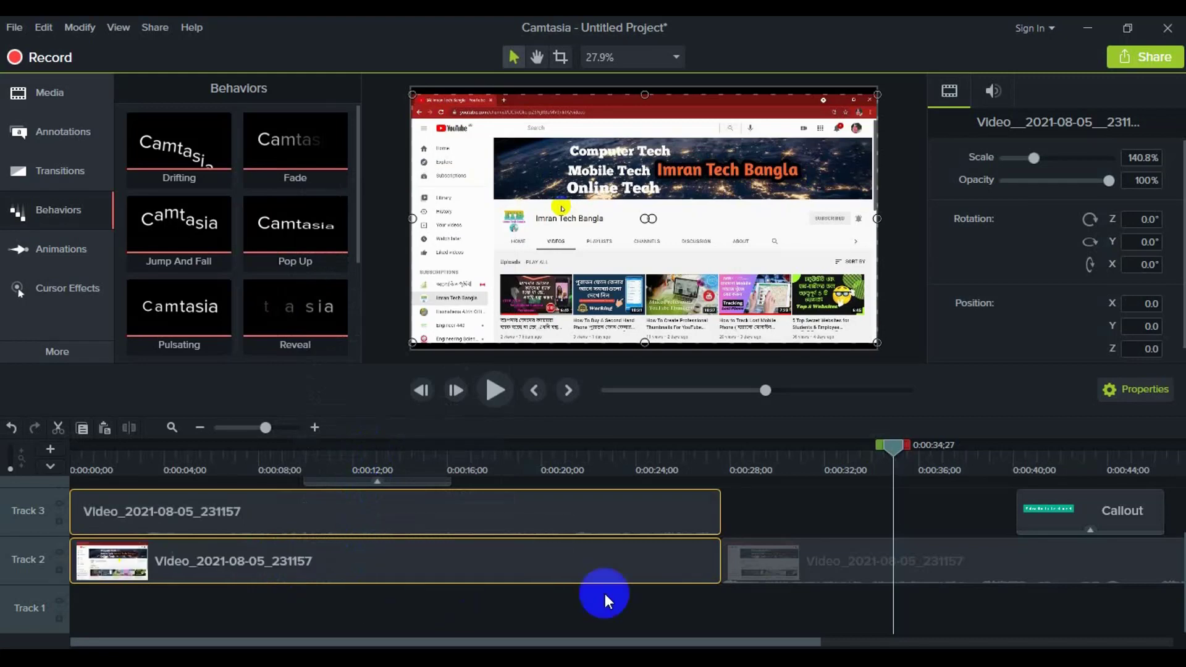
left_click(853, 565)
right_click(853, 562)
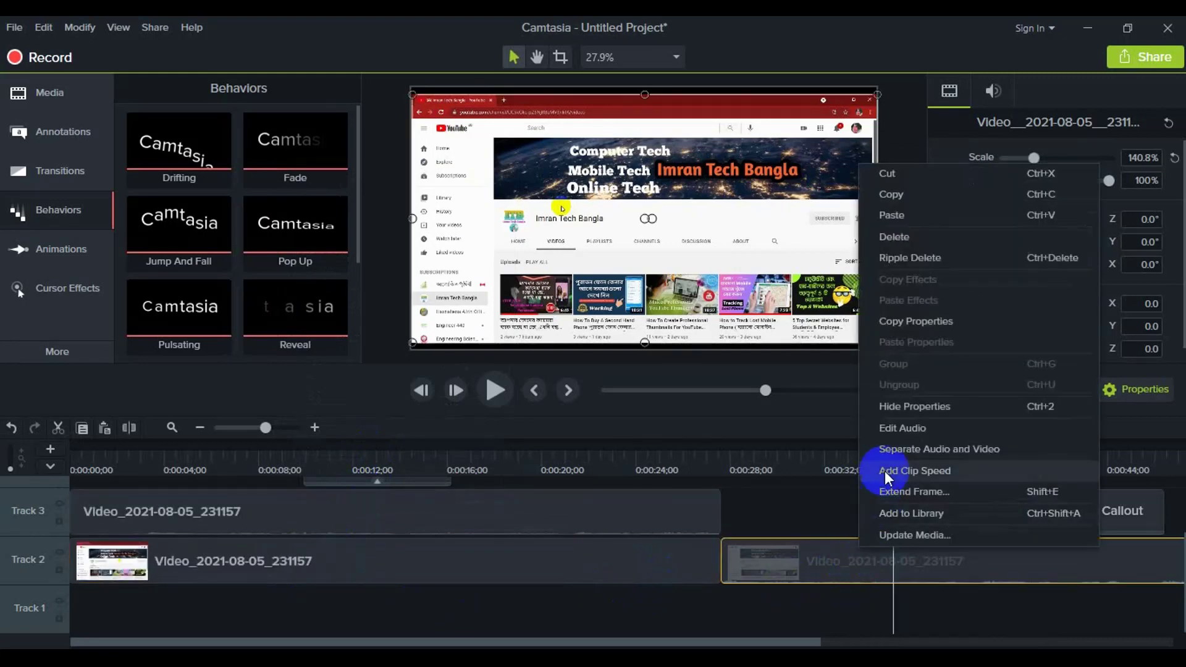
left_click(888, 462)
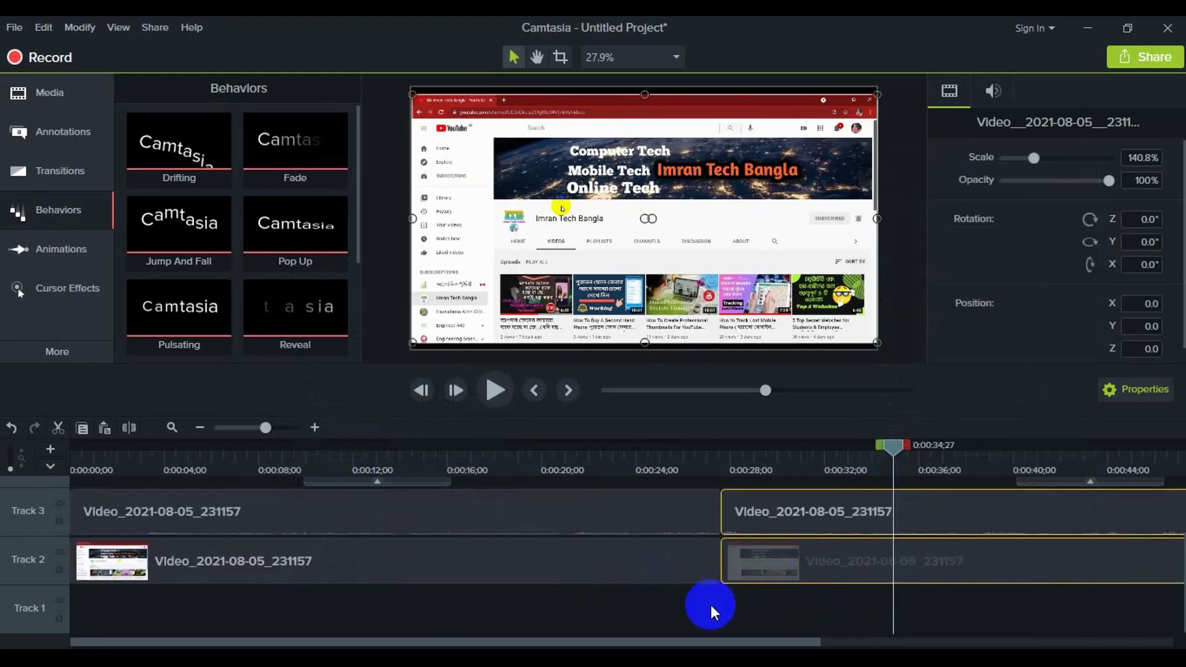
Step: Raise the volume of both separated audio clips on Track 3, then deselect them
scroll(647, 607, "up", 1)
left_click(354, 554)
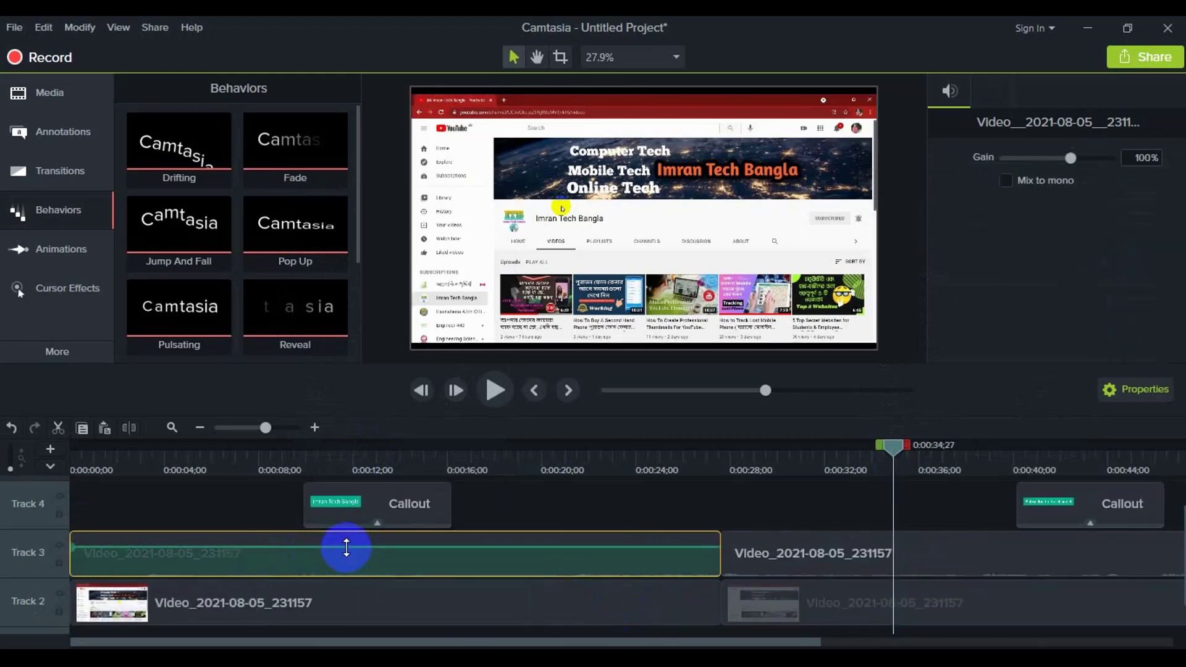
left_click_drag(346, 546, 351, 529)
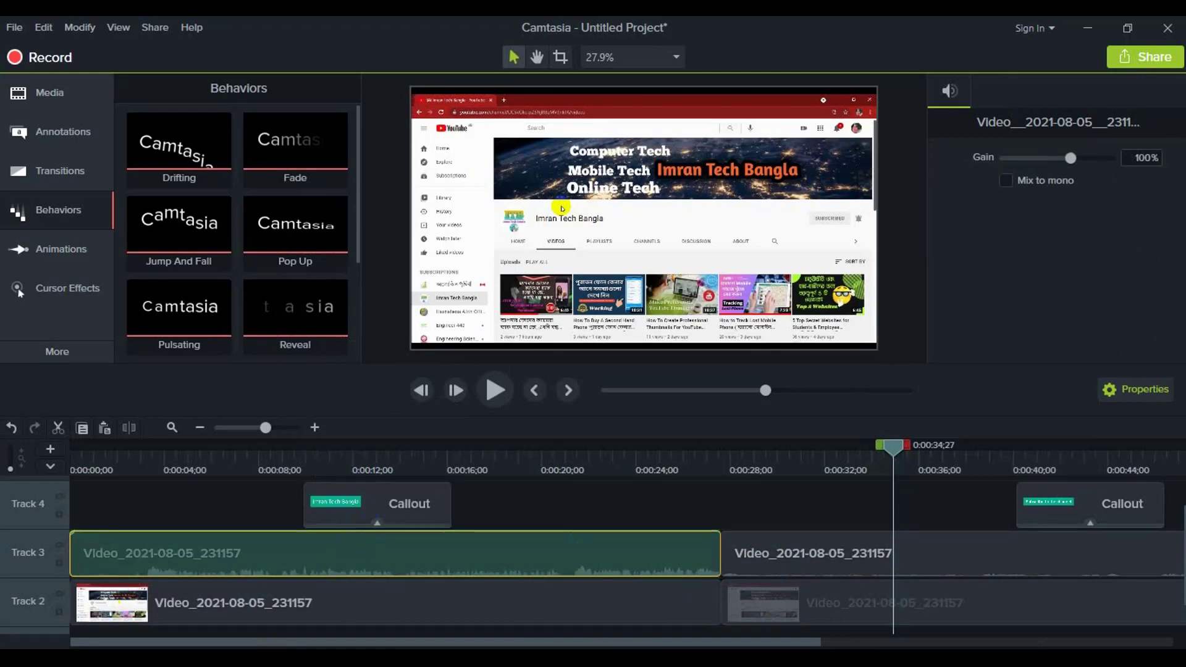
left_click(914, 567)
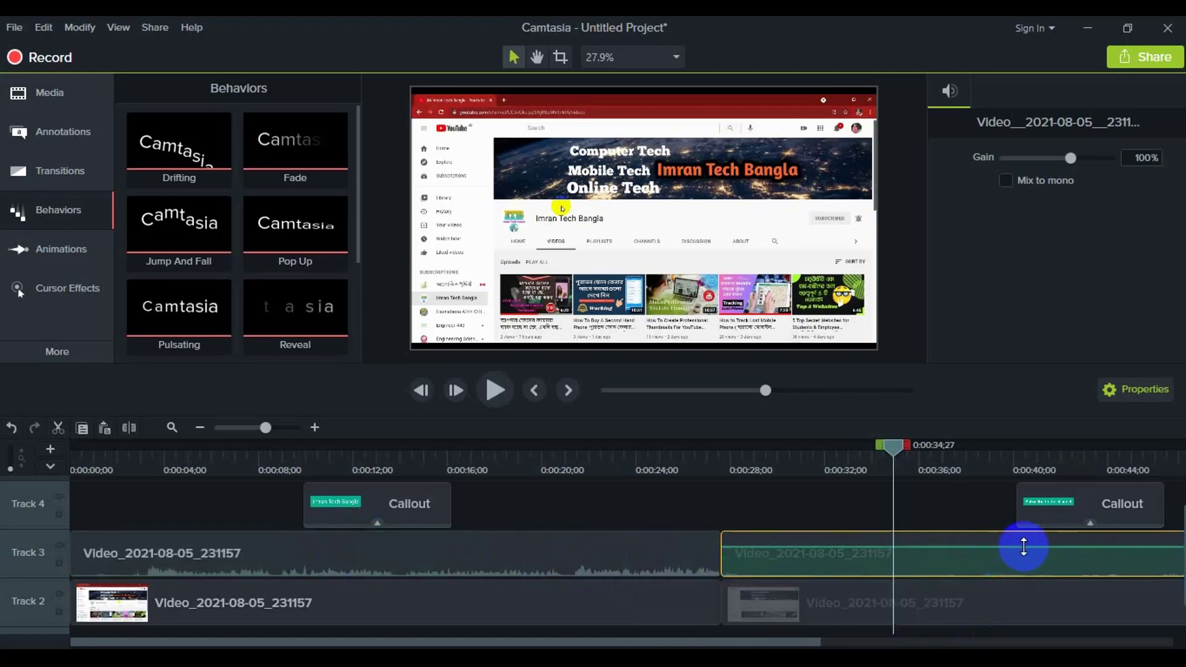
left_click_drag(1023, 547, 1028, 507)
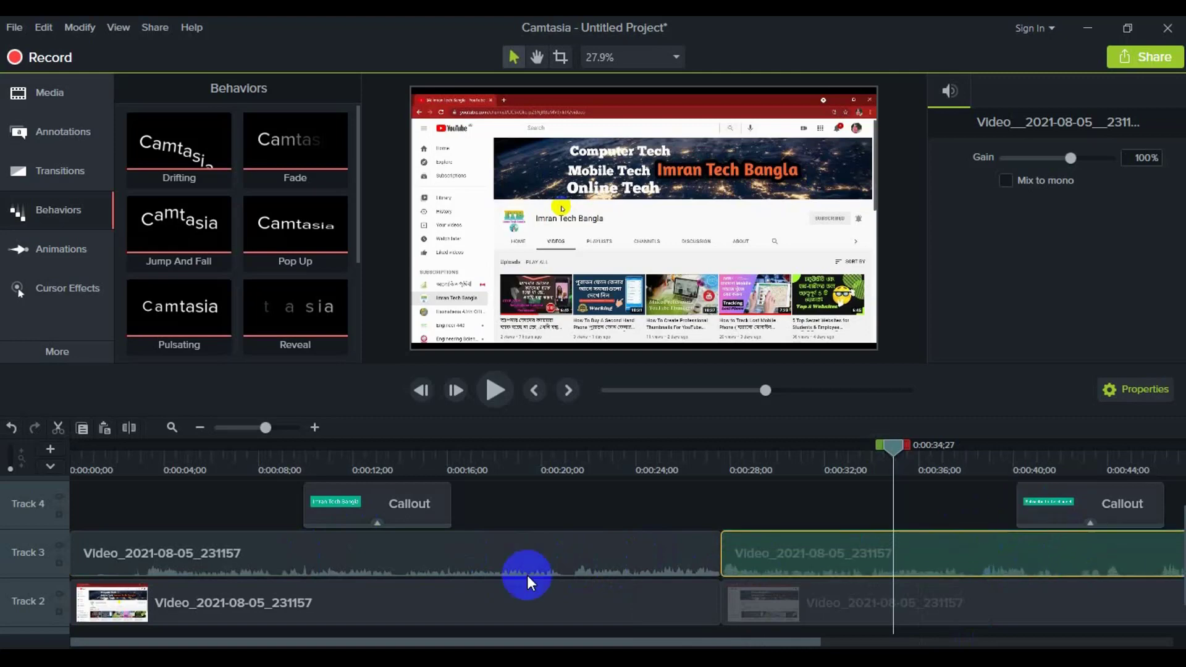
left_click(213, 509)
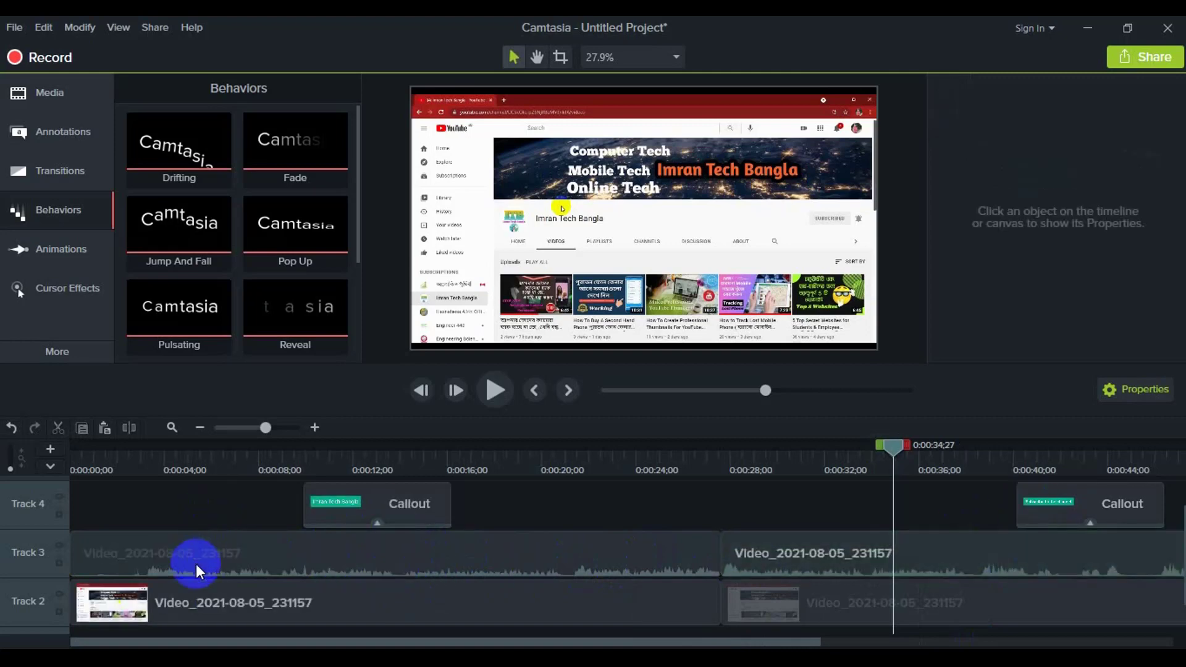
Step: Apply the Noise Removal and Volume Leveling audio effects to the first audio clip on Track 3
left_click(195, 564)
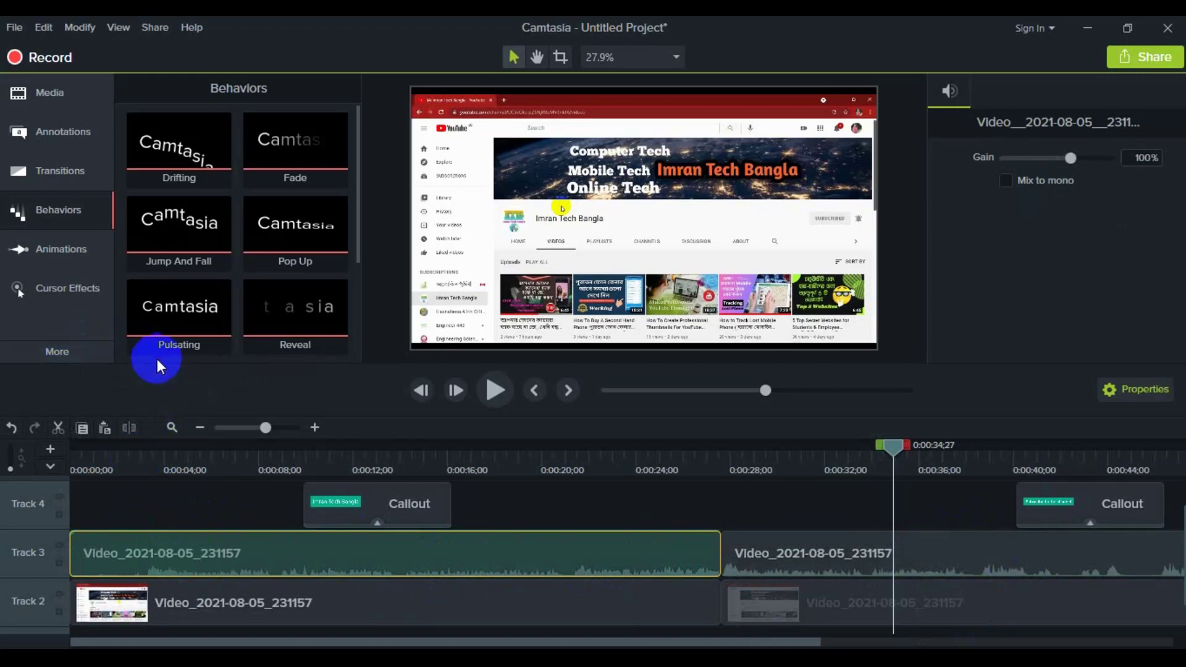
left_click(94, 356)
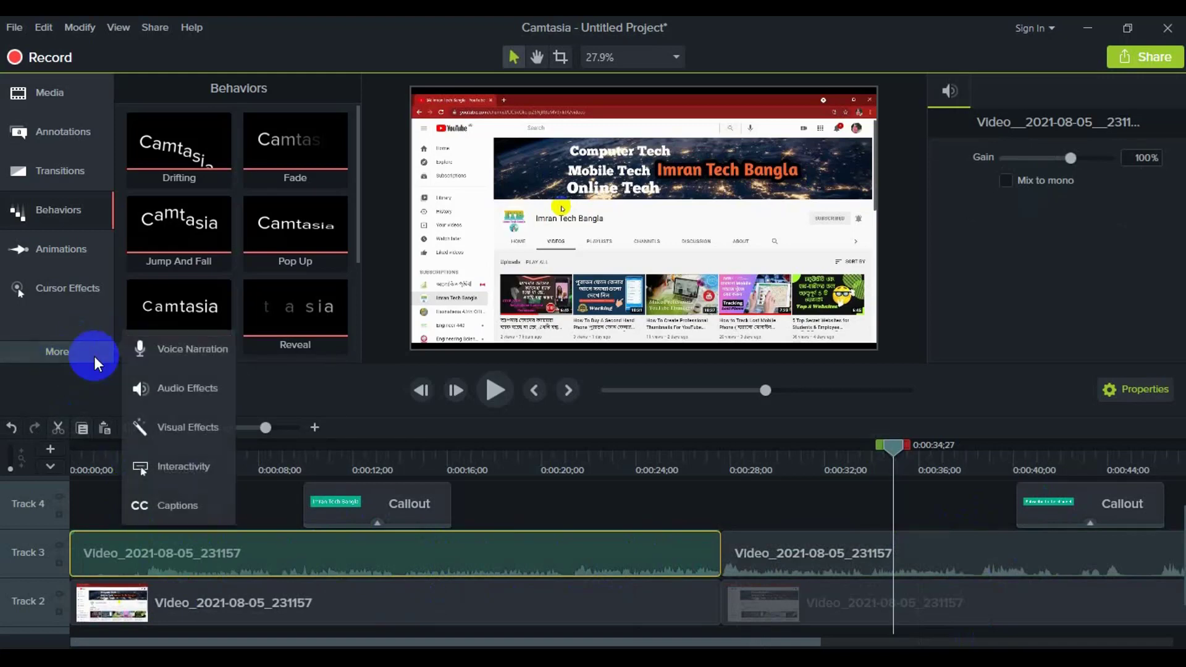
left_click(191, 392)
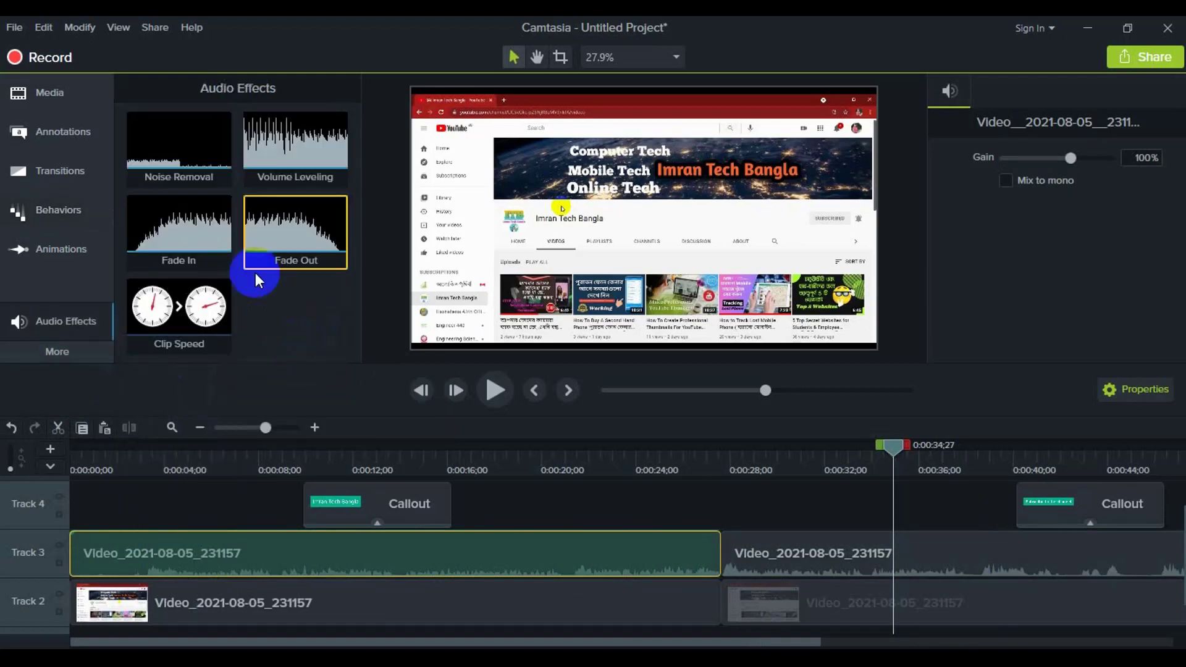
left_click_drag(155, 171, 218, 566)
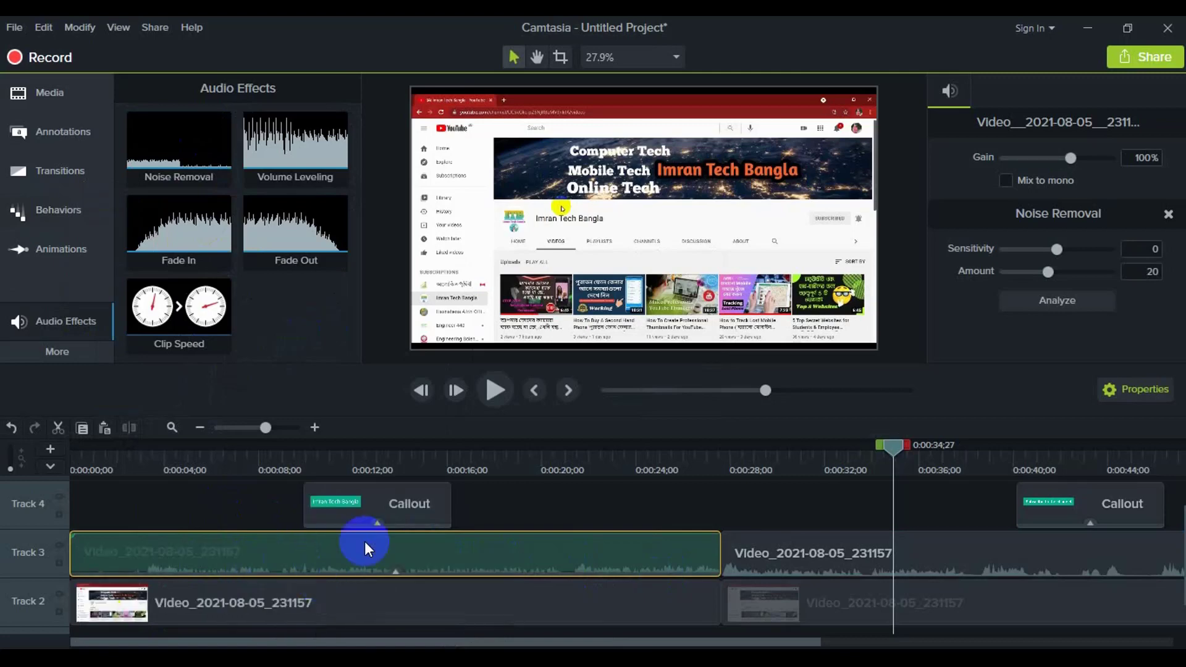
left_click(319, 141)
left_click_drag(318, 141, 310, 565)
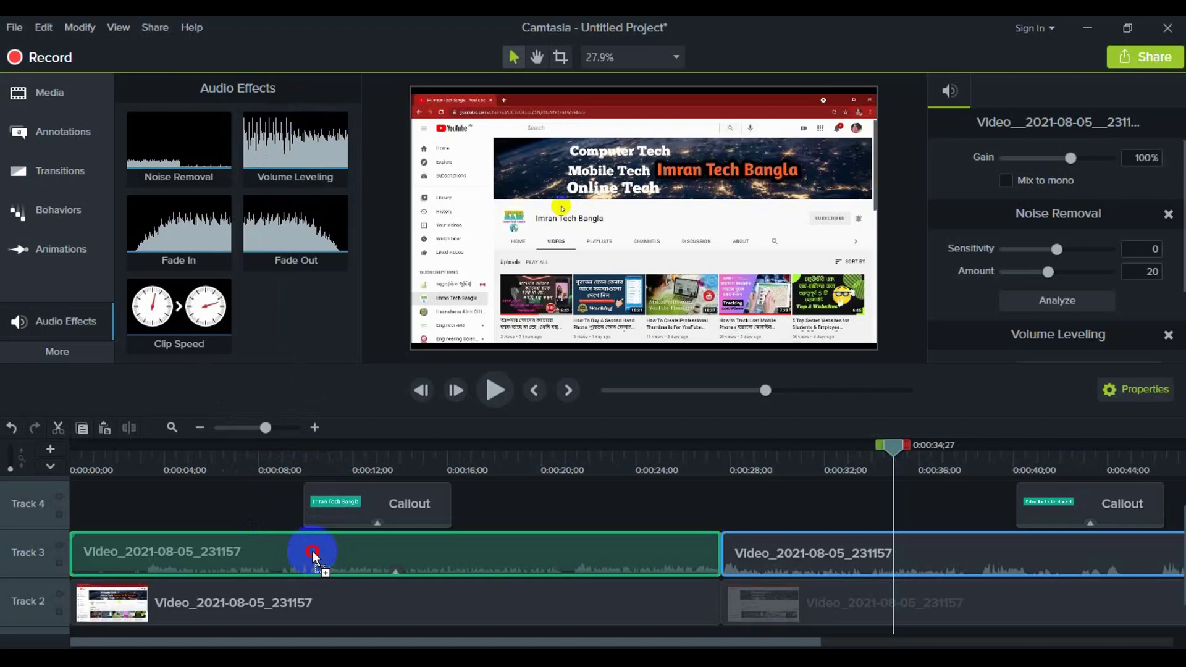
left_click_drag(313, 554, 313, 553)
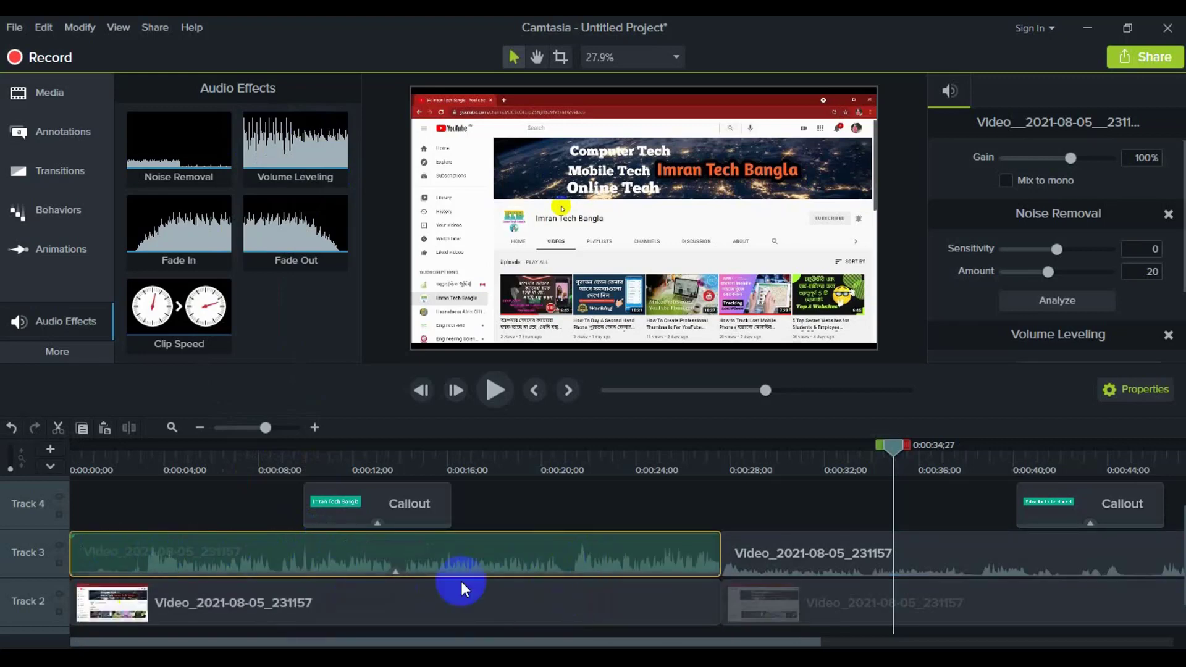
Step: Apply the Noise Removal and Volume Leveling audio effects to the second audio clip on Track 3
left_click_drag(172, 150, 834, 550)
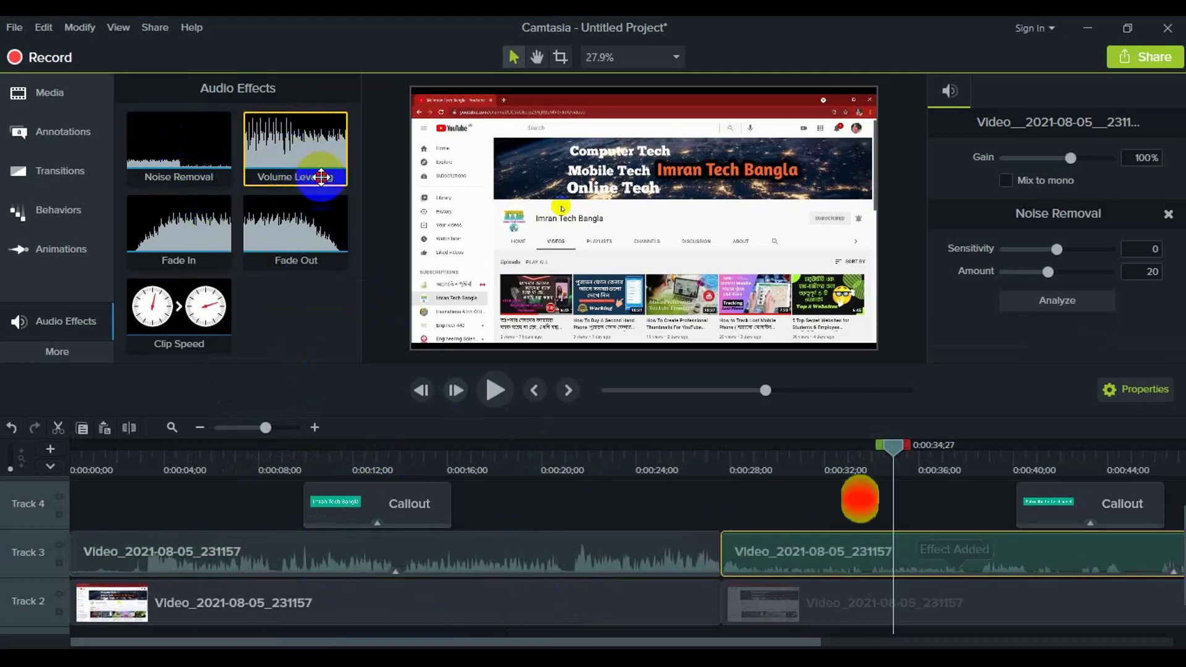
left_click_drag(322, 177, 866, 556)
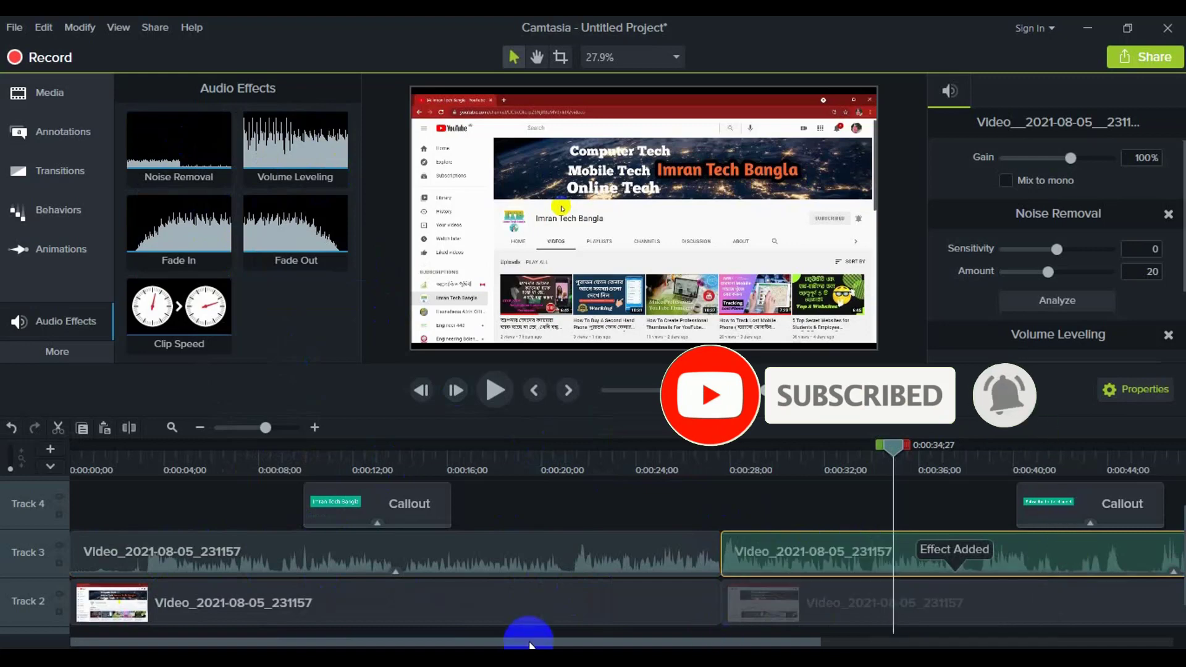
Step: Add a Zoom-n-Pan animation at about 0:00:53;23 that zooms to 264% on the recording's upper-left browser area
mouse_move(467, 642)
left_mouse_down()
mouse_move(636, 642)
mouse_move(467, 643)
left_mouse_up()
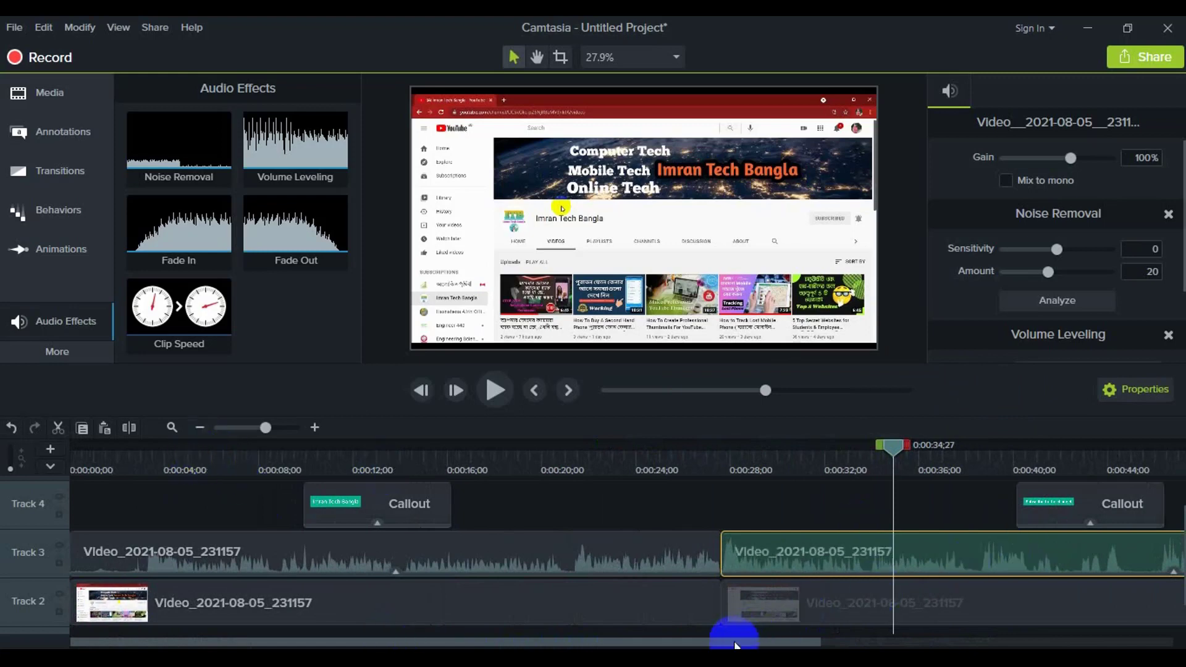
left_click_drag(745, 643, 1066, 643)
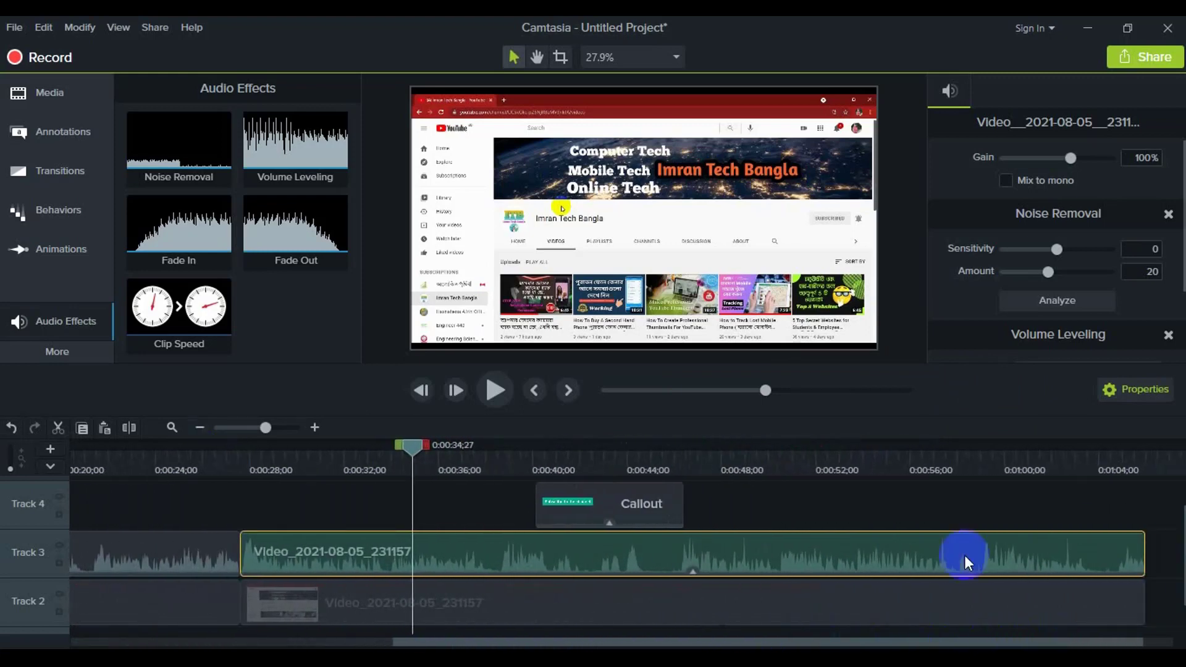
left_click(891, 457)
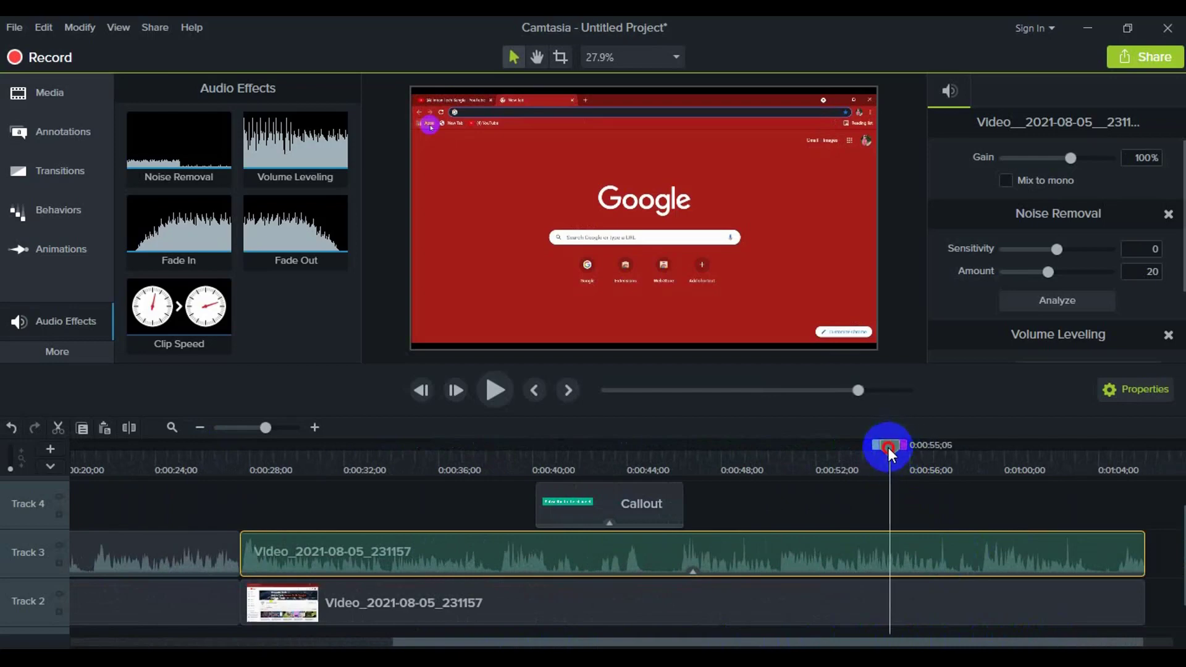
left_click_drag(890, 450, 855, 458)
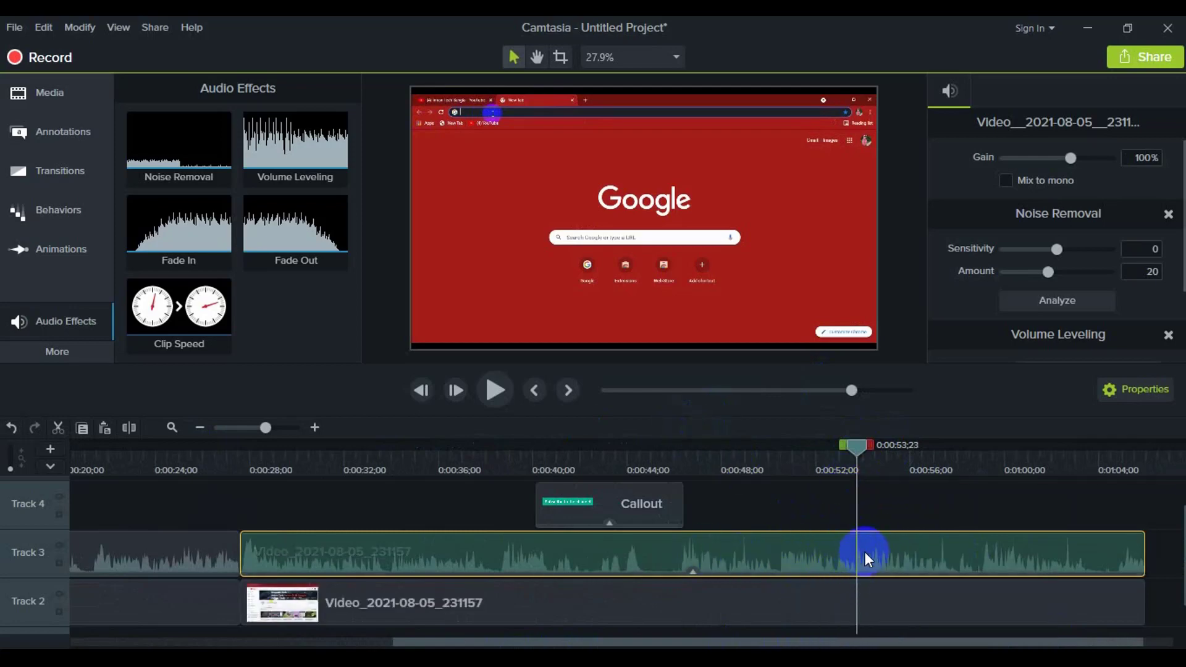
left_click_drag(855, 447, 854, 448)
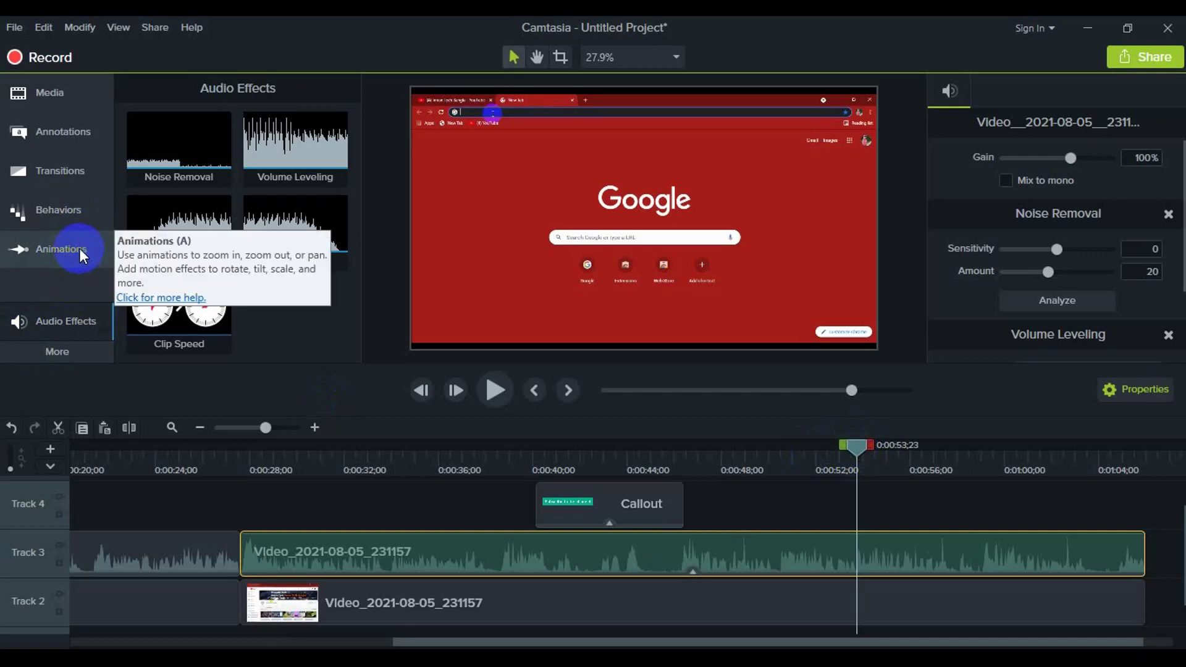
left_click(63, 250)
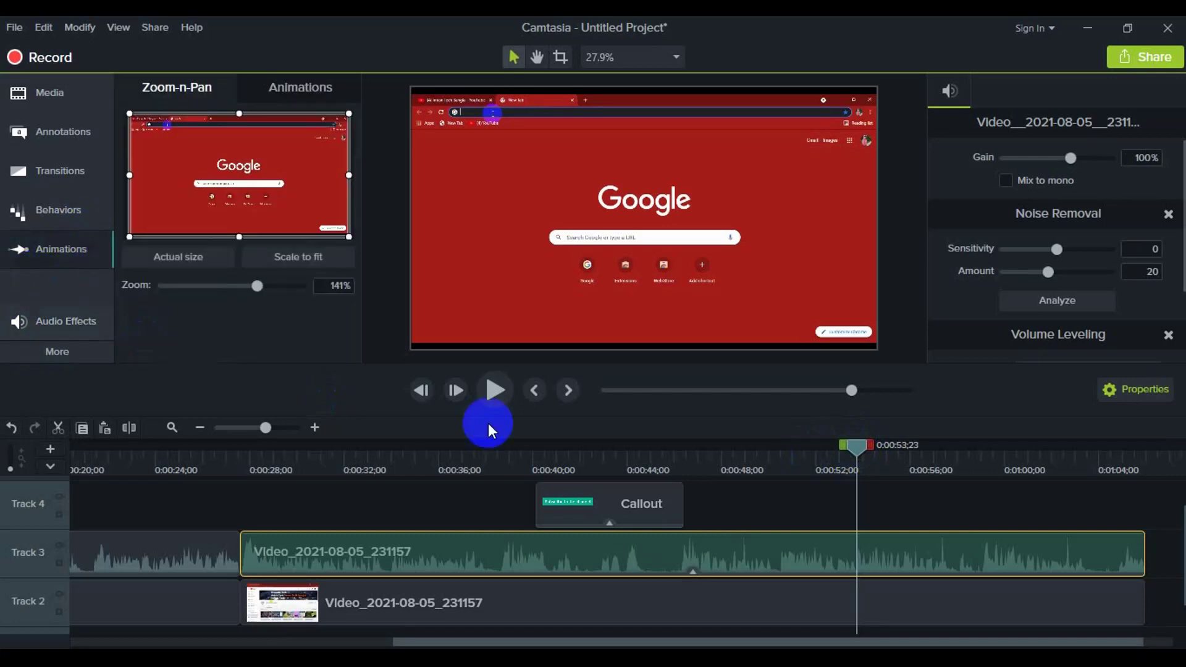
left_click_drag(257, 191, 186, 121)
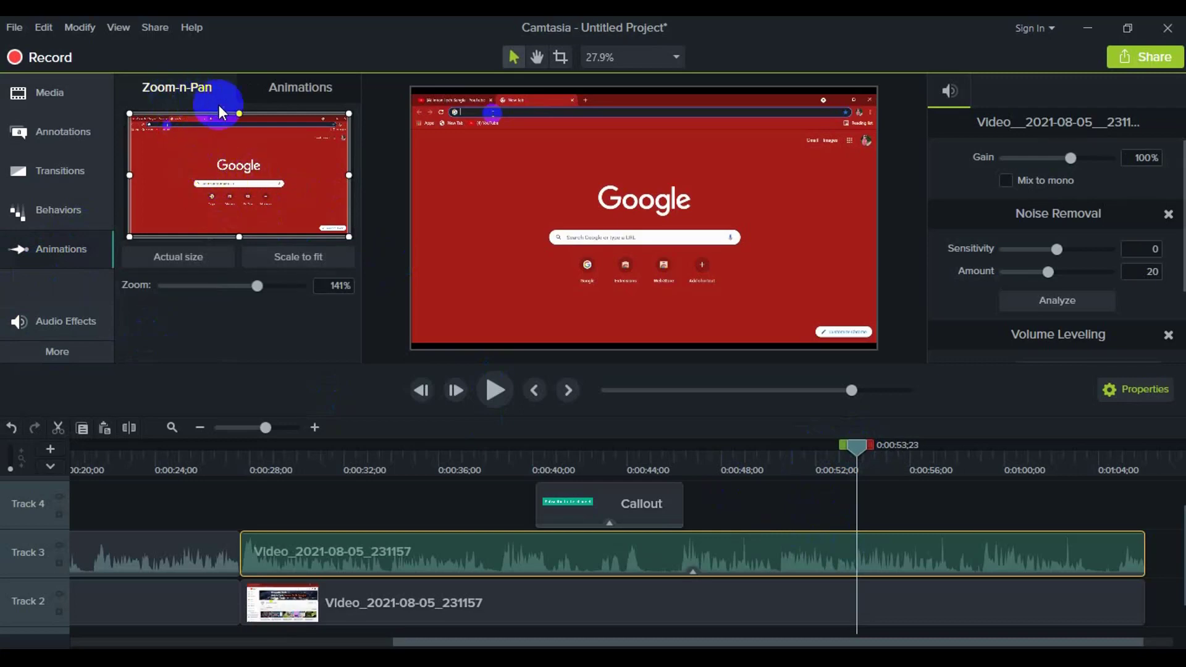
left_click_drag(280, 169, 271, 215)
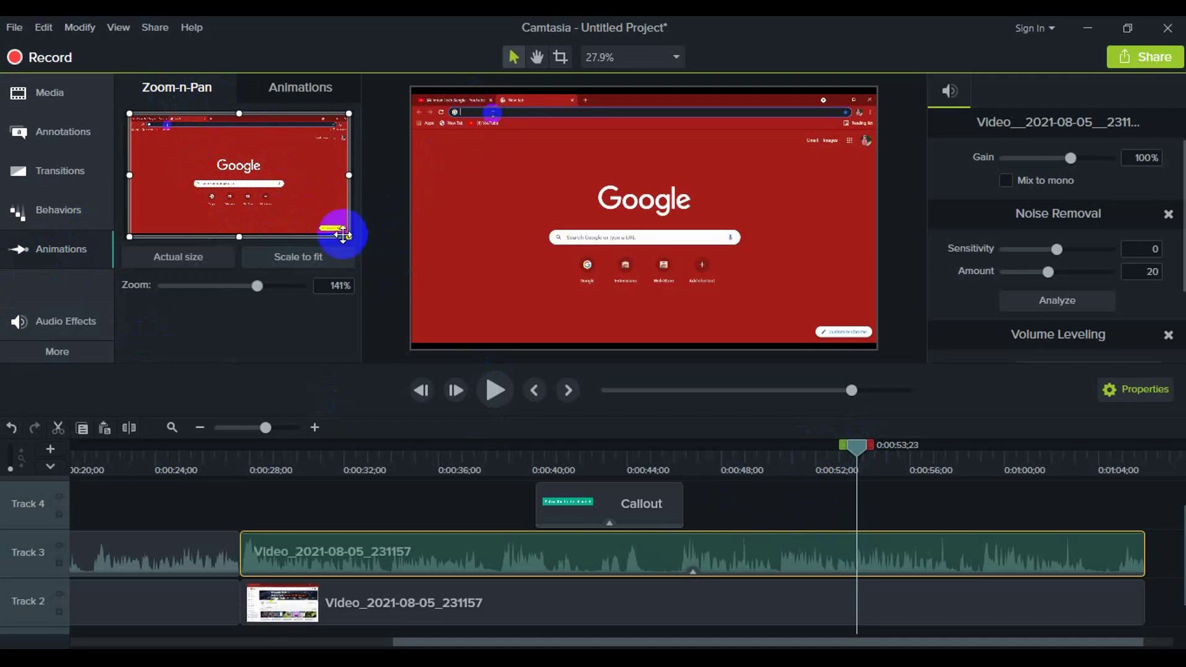
left_click_drag(349, 237, 245, 155)
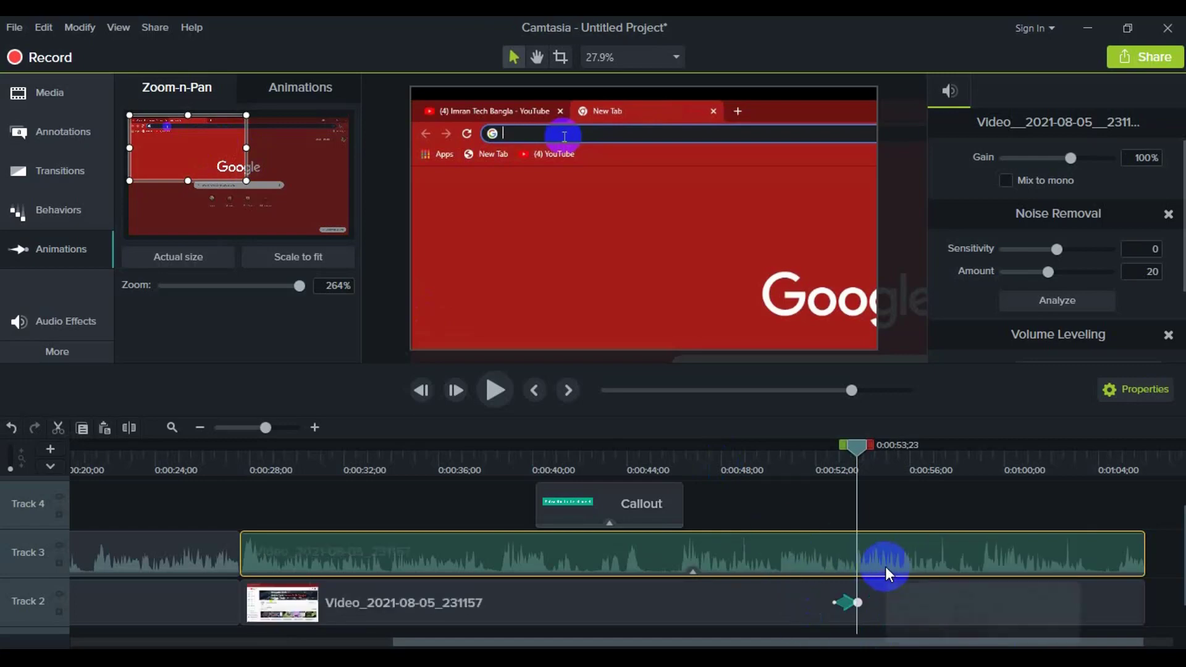
Step: Add a second Zoom-n-Pan animation at 0:00:59;04 that scales the view back to fit the whole recording
left_click_drag(855, 445, 983, 477)
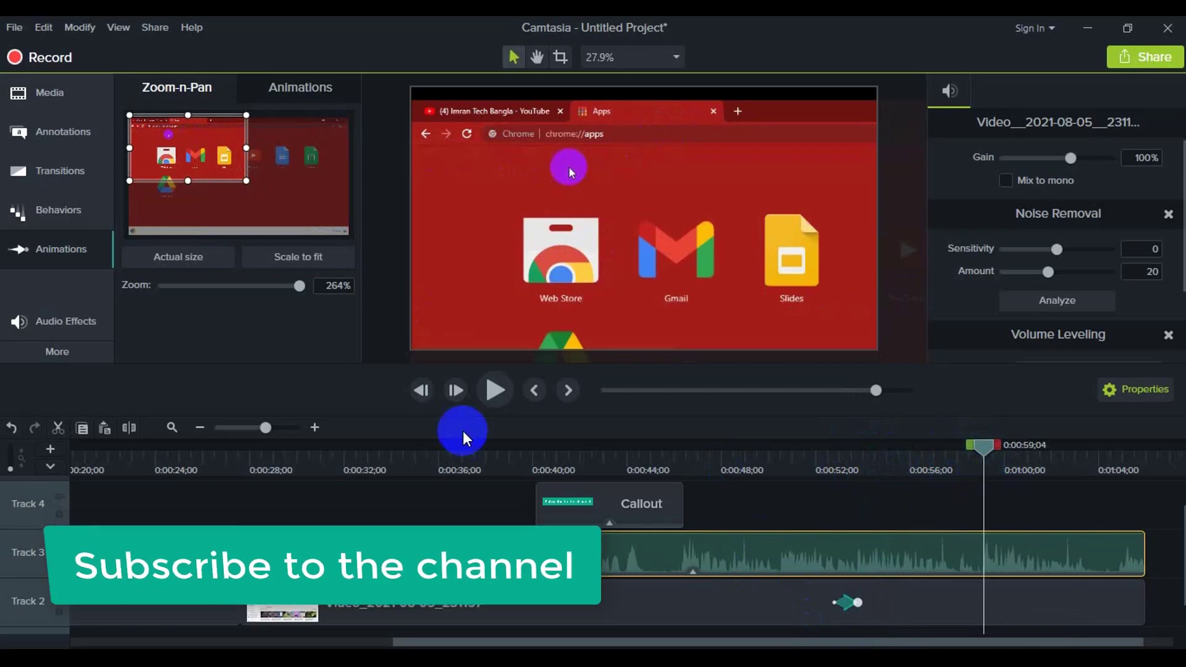
left_click(298, 257)
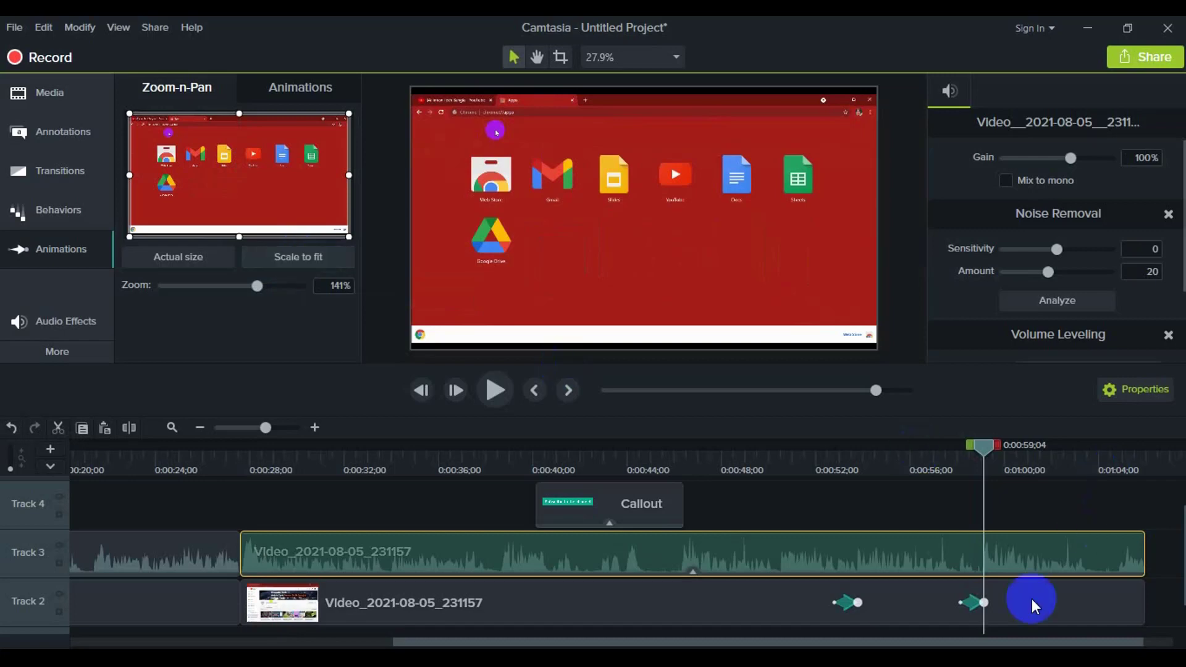
left_click(844, 604)
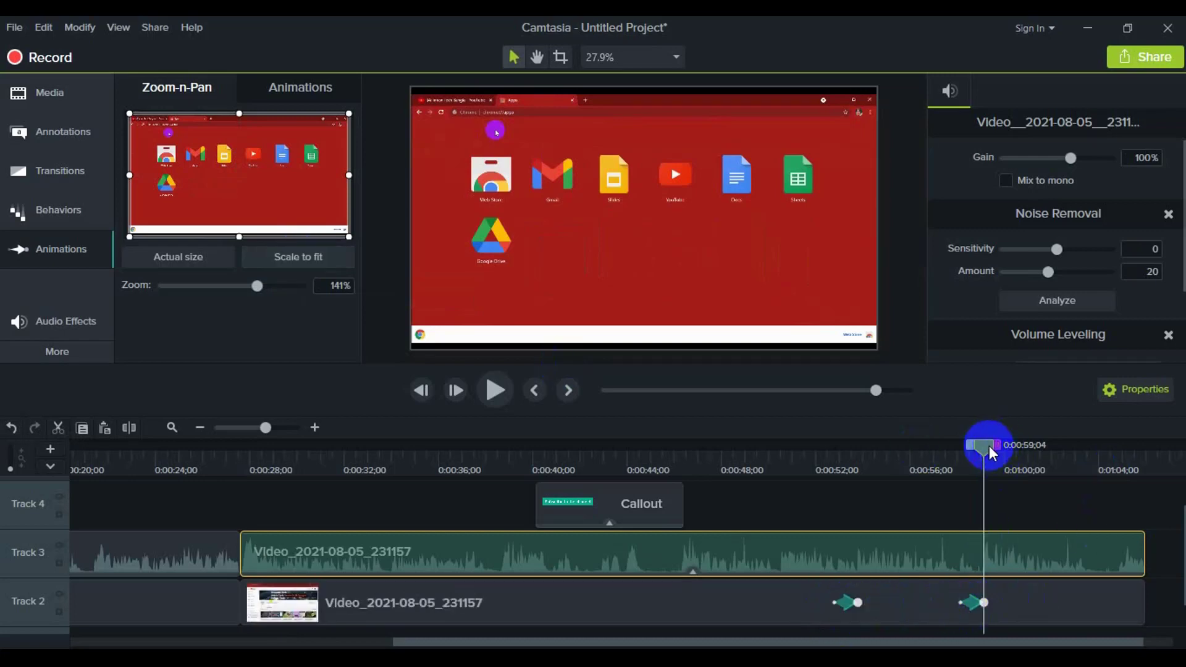
Step: Play back the Track 2 section from before the zoom-in until just past the zoom-out
left_click_drag(985, 450, 780, 460)
key("space")
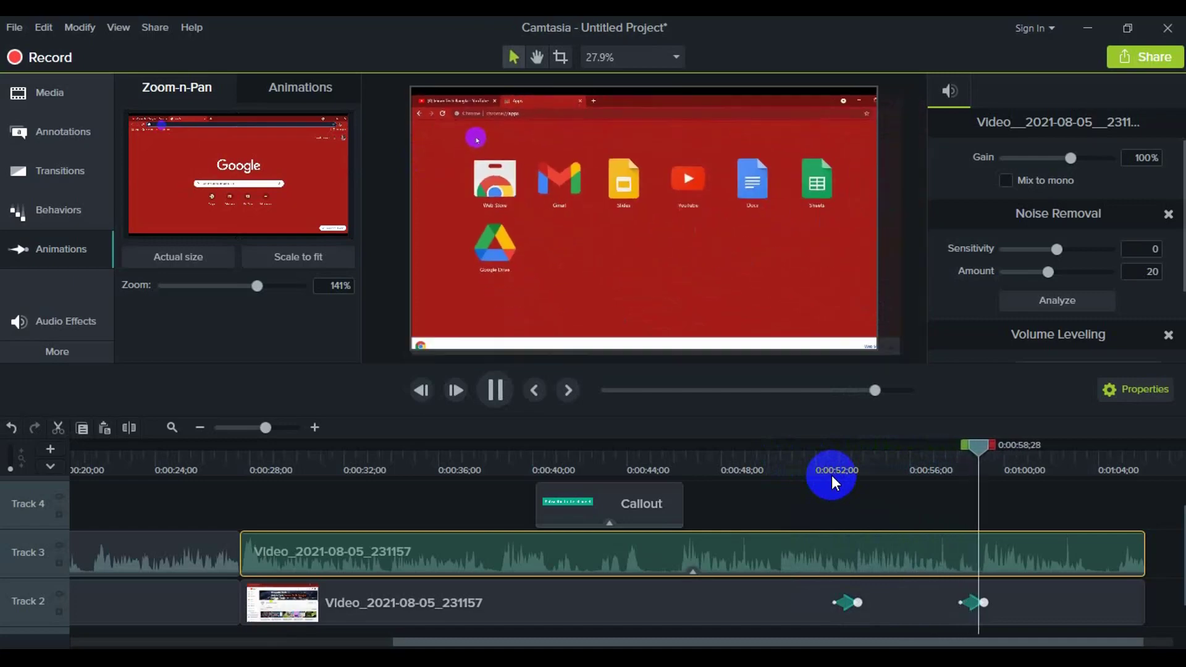
key("space")
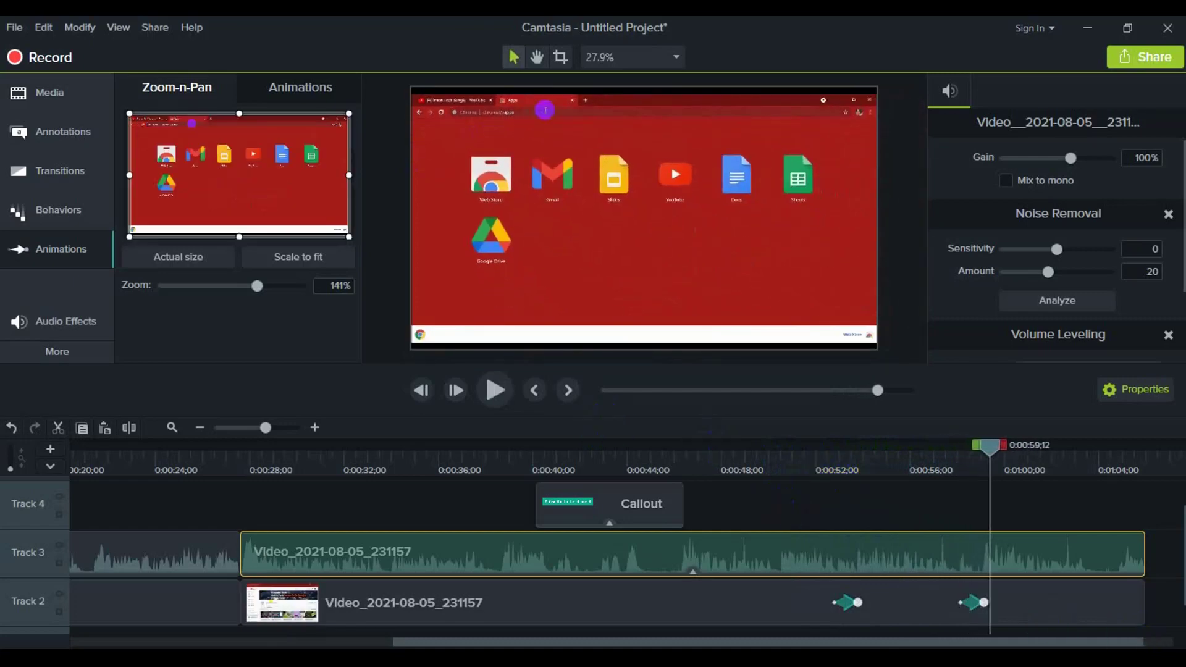
Step: Start producing the project to a local file with the MP4 with Smart Player (up to 1080p) preset
left_click_drag(535, 647, 188, 643)
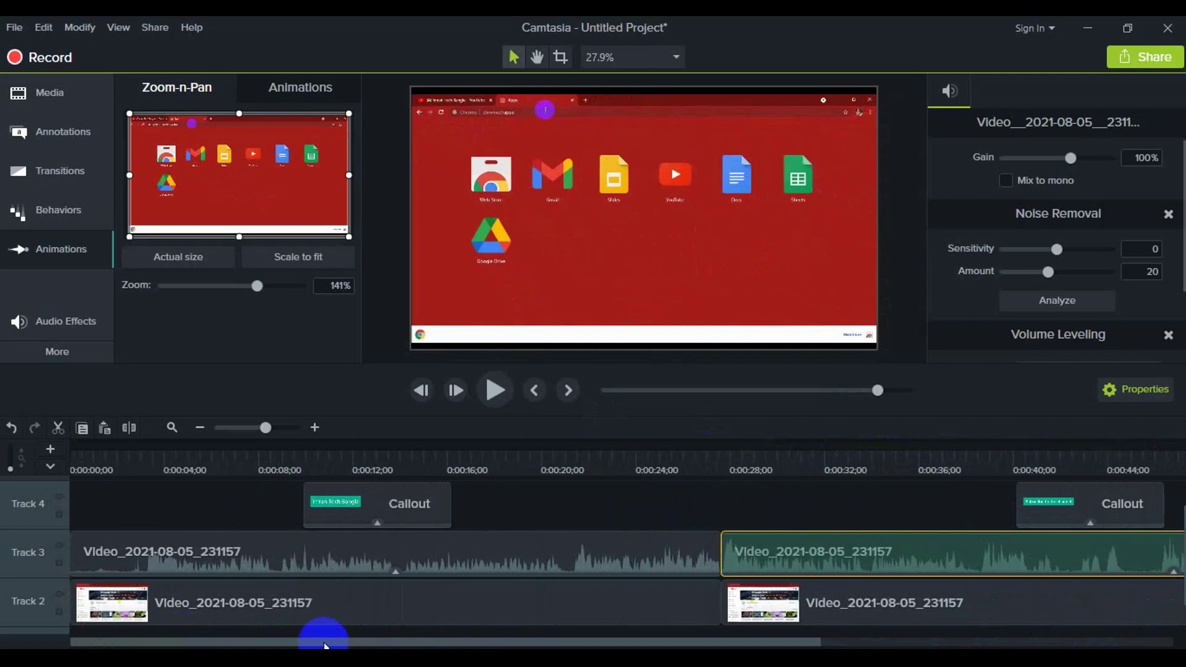
left_click_drag(324, 646, 180, 642)
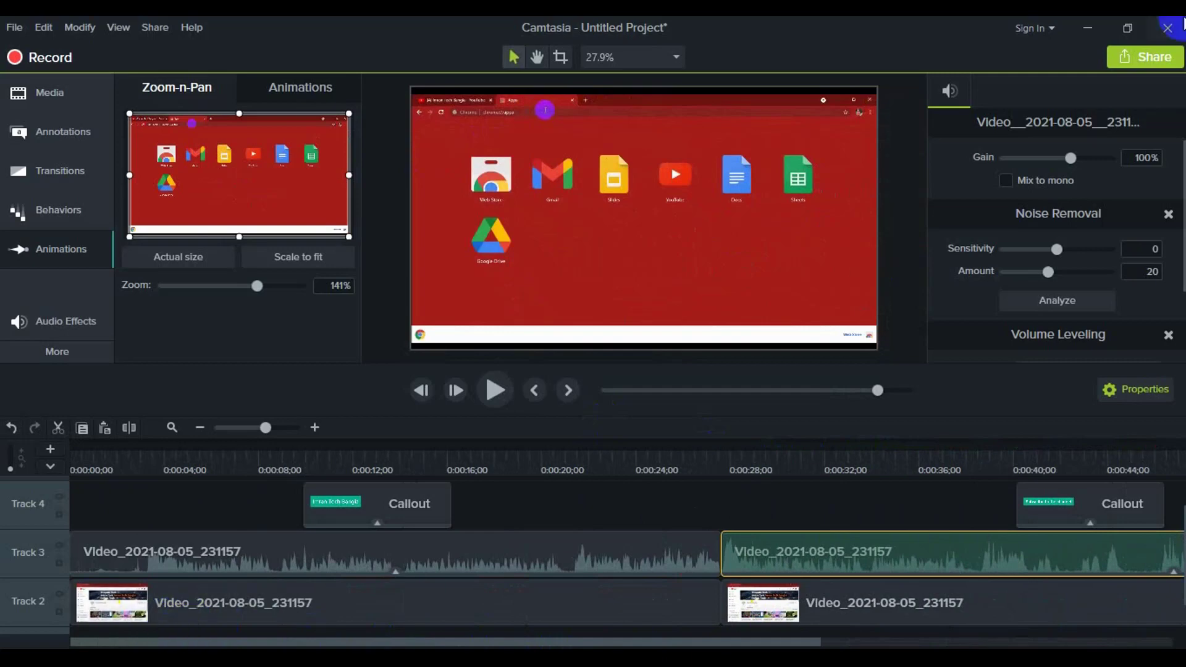
left_click(1144, 57)
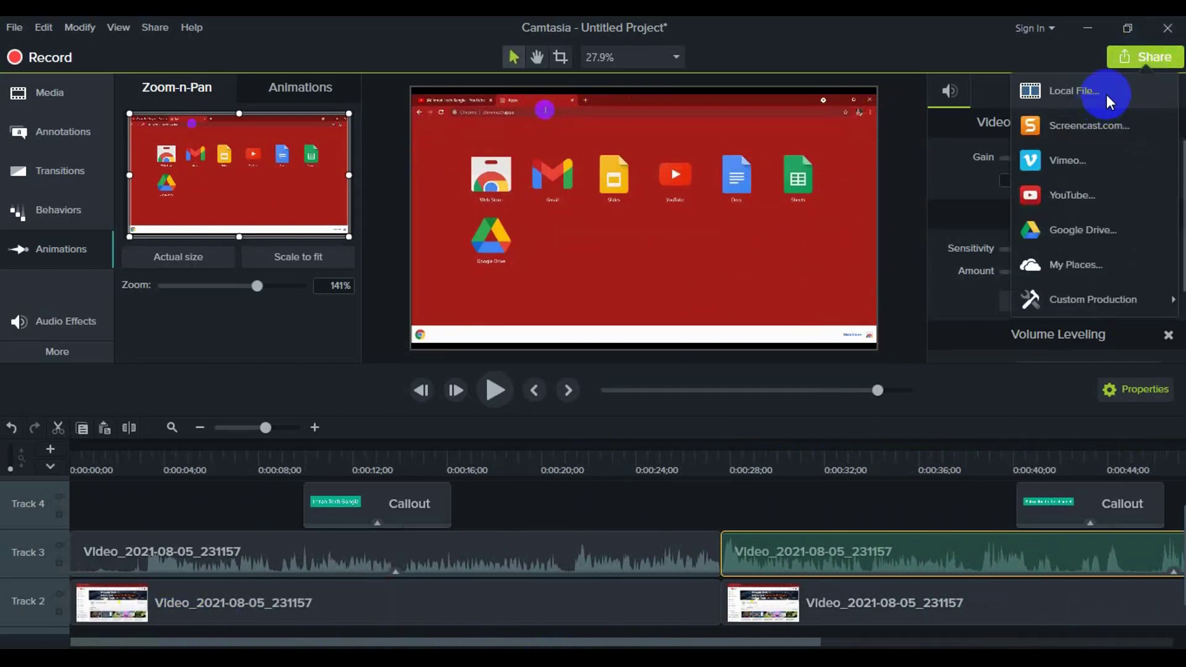
left_click(1107, 95)
left_click(750, 421)
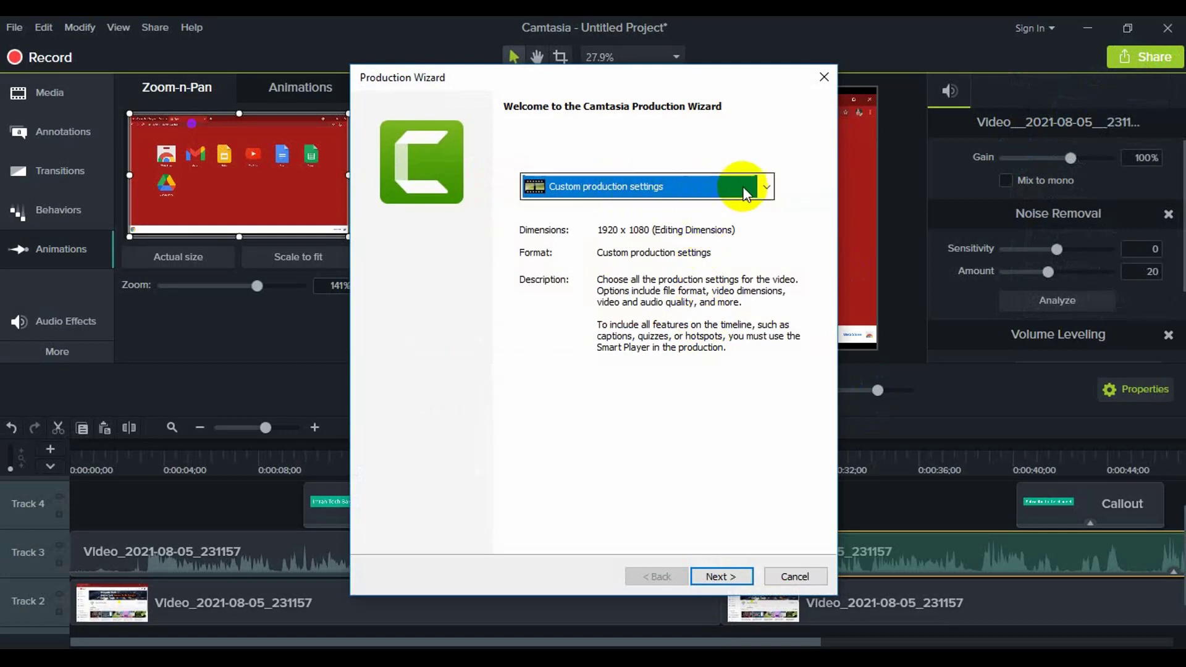
left_click(764, 187)
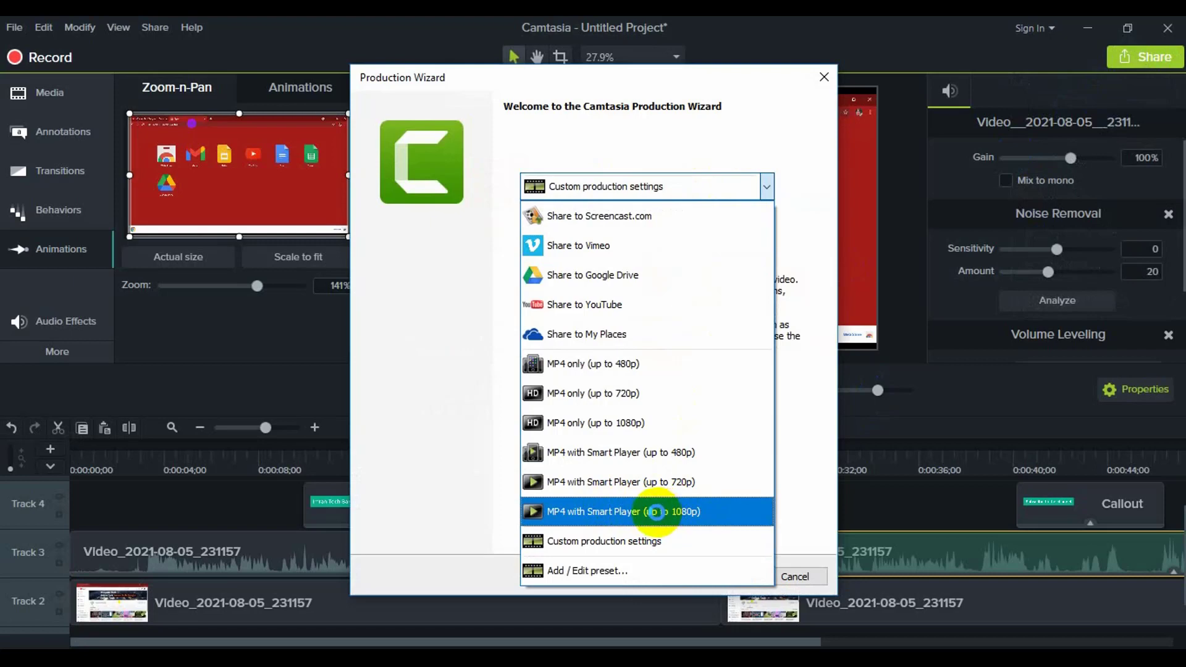
left_click(650, 511)
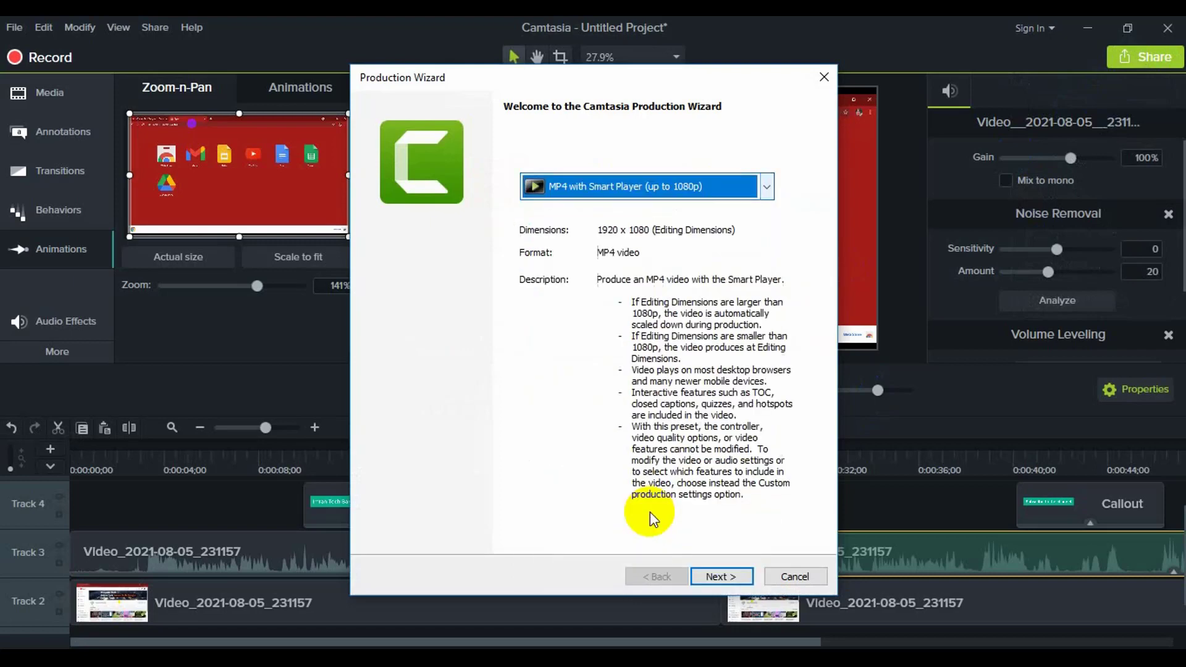
Step: Name the production "aiajk", keep the Desktop folder as destination, and start rendering the video
left_click(728, 578)
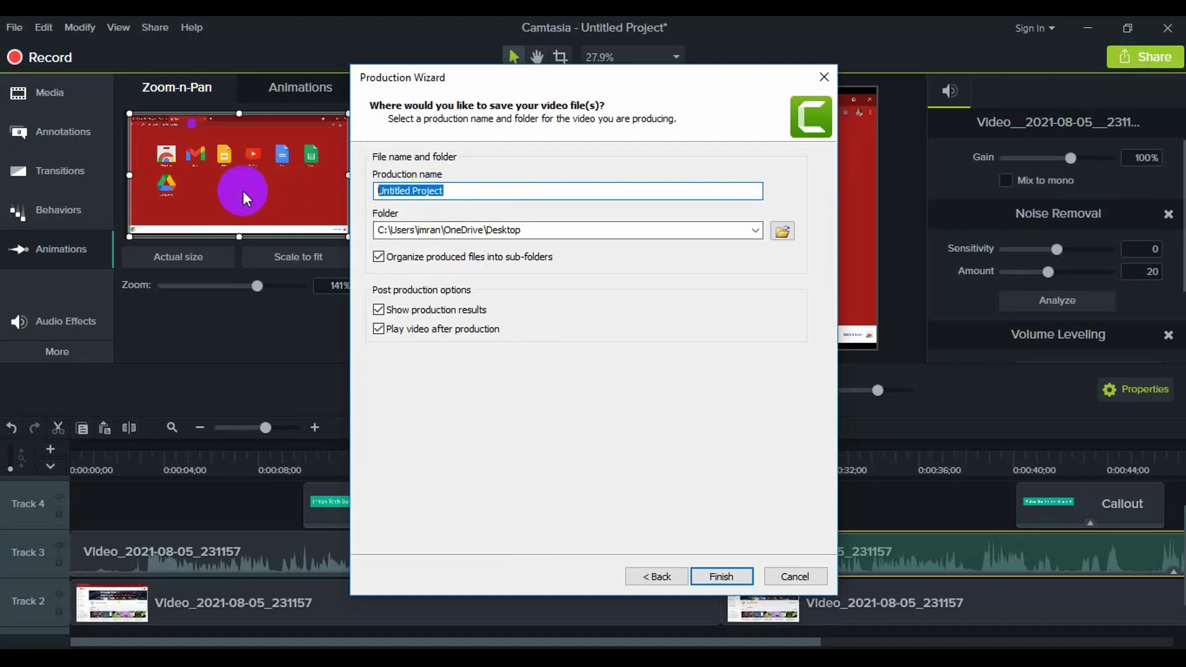
type("aiajk")
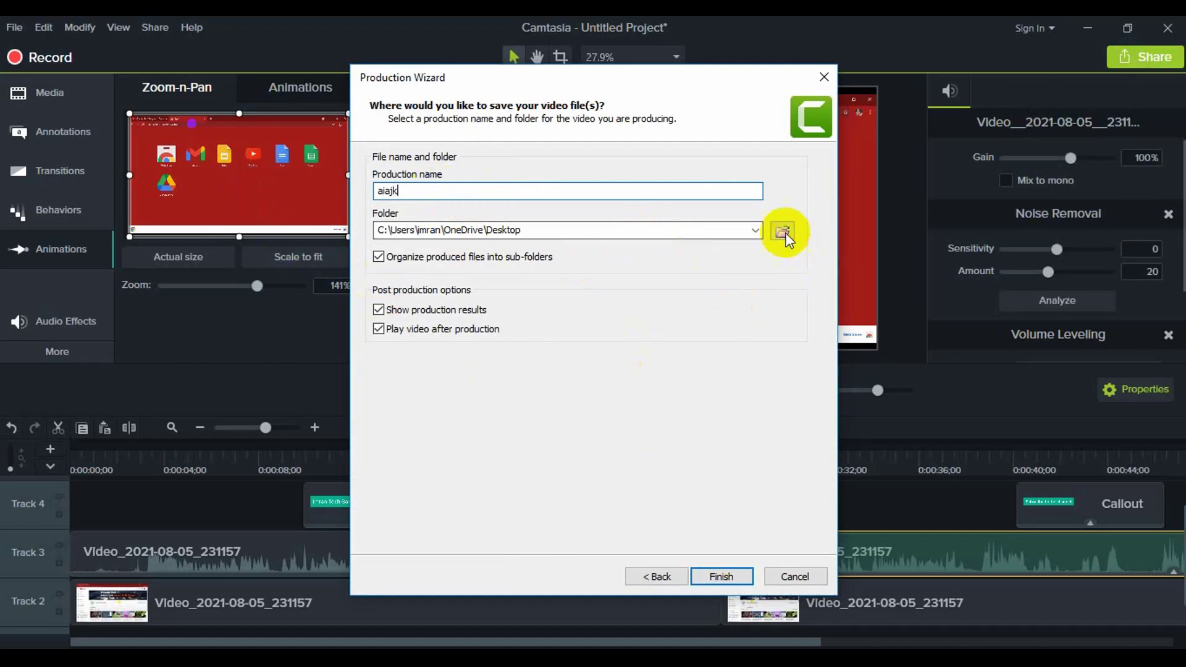
left_click(723, 575)
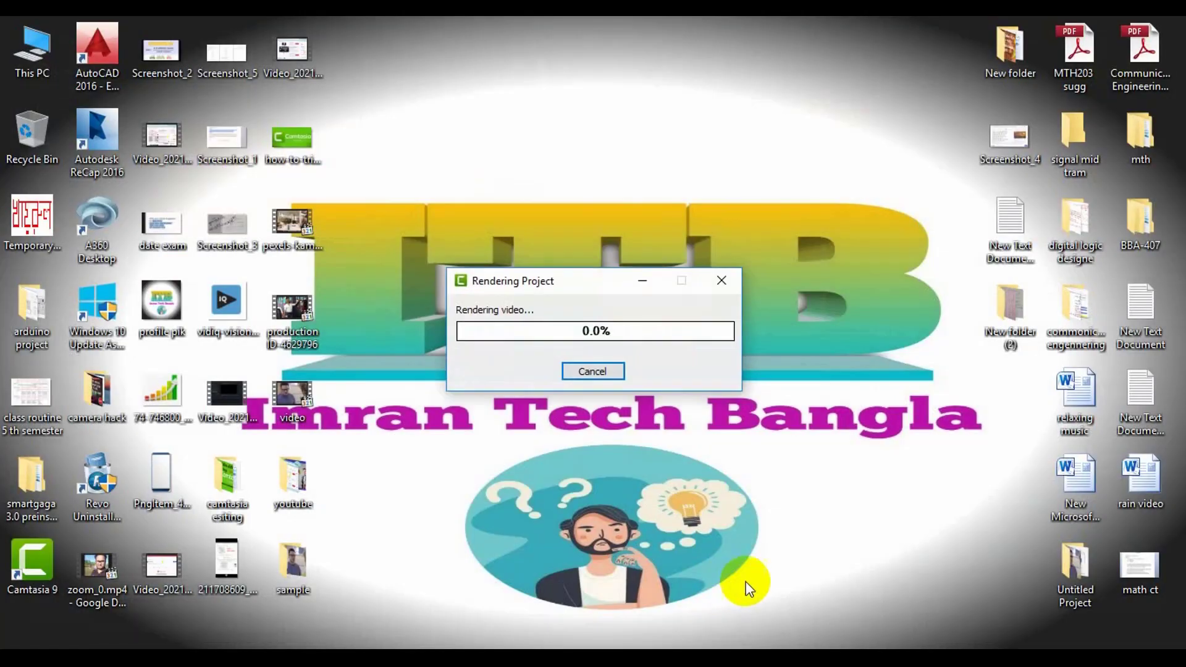